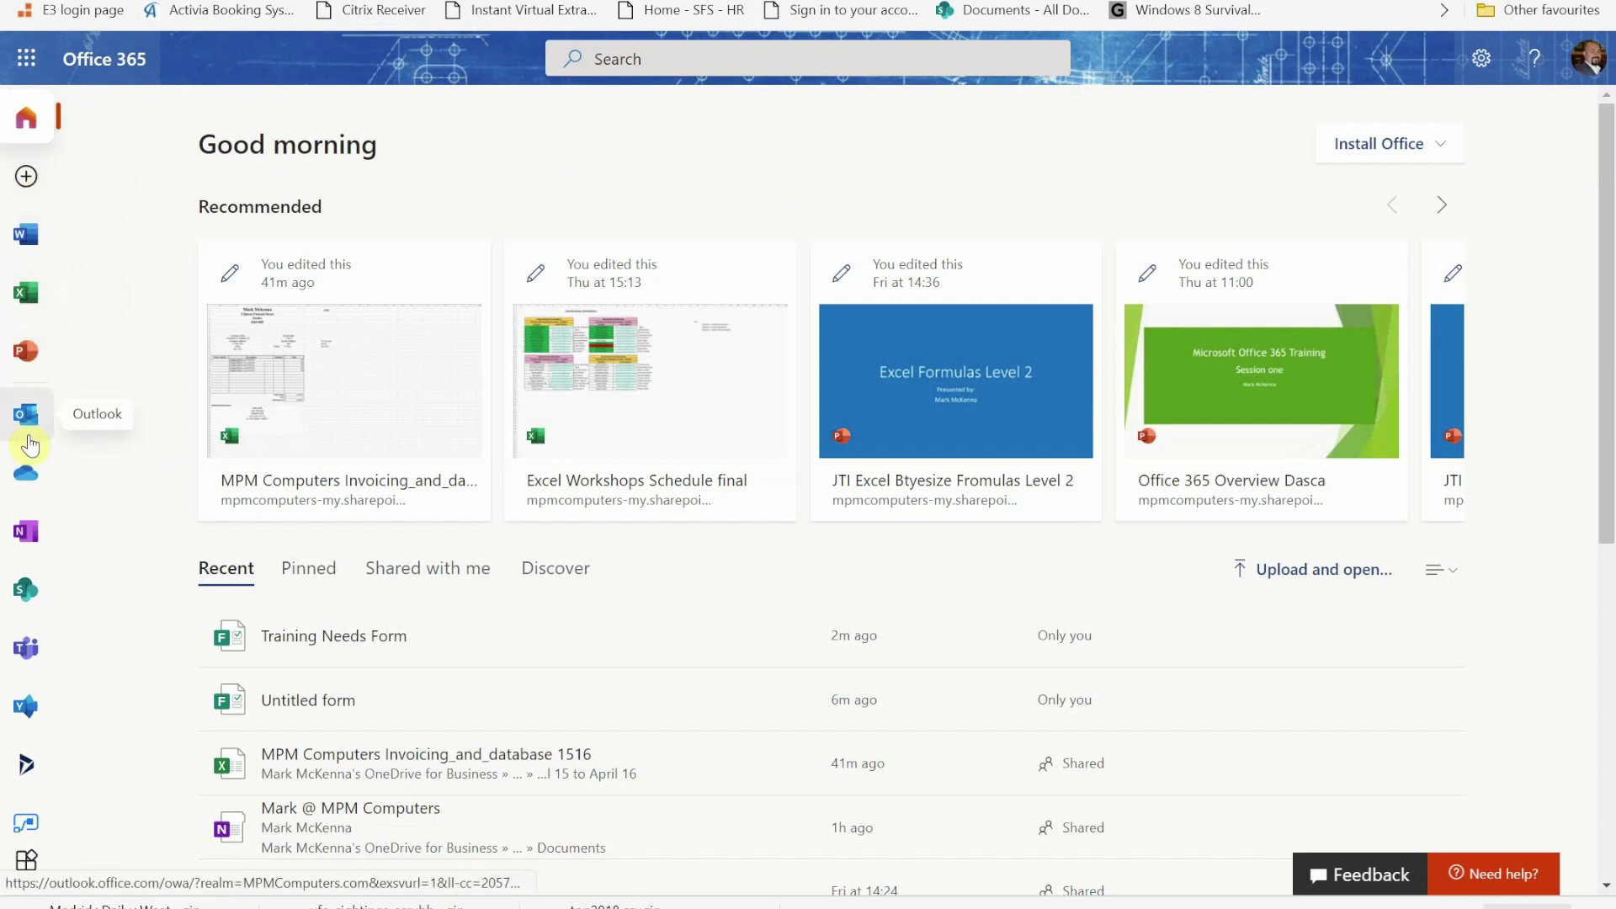
# - Open Microsoft Forms from the app rail and start a new blank form
pyautogui.scroll(-3, 29, 416)
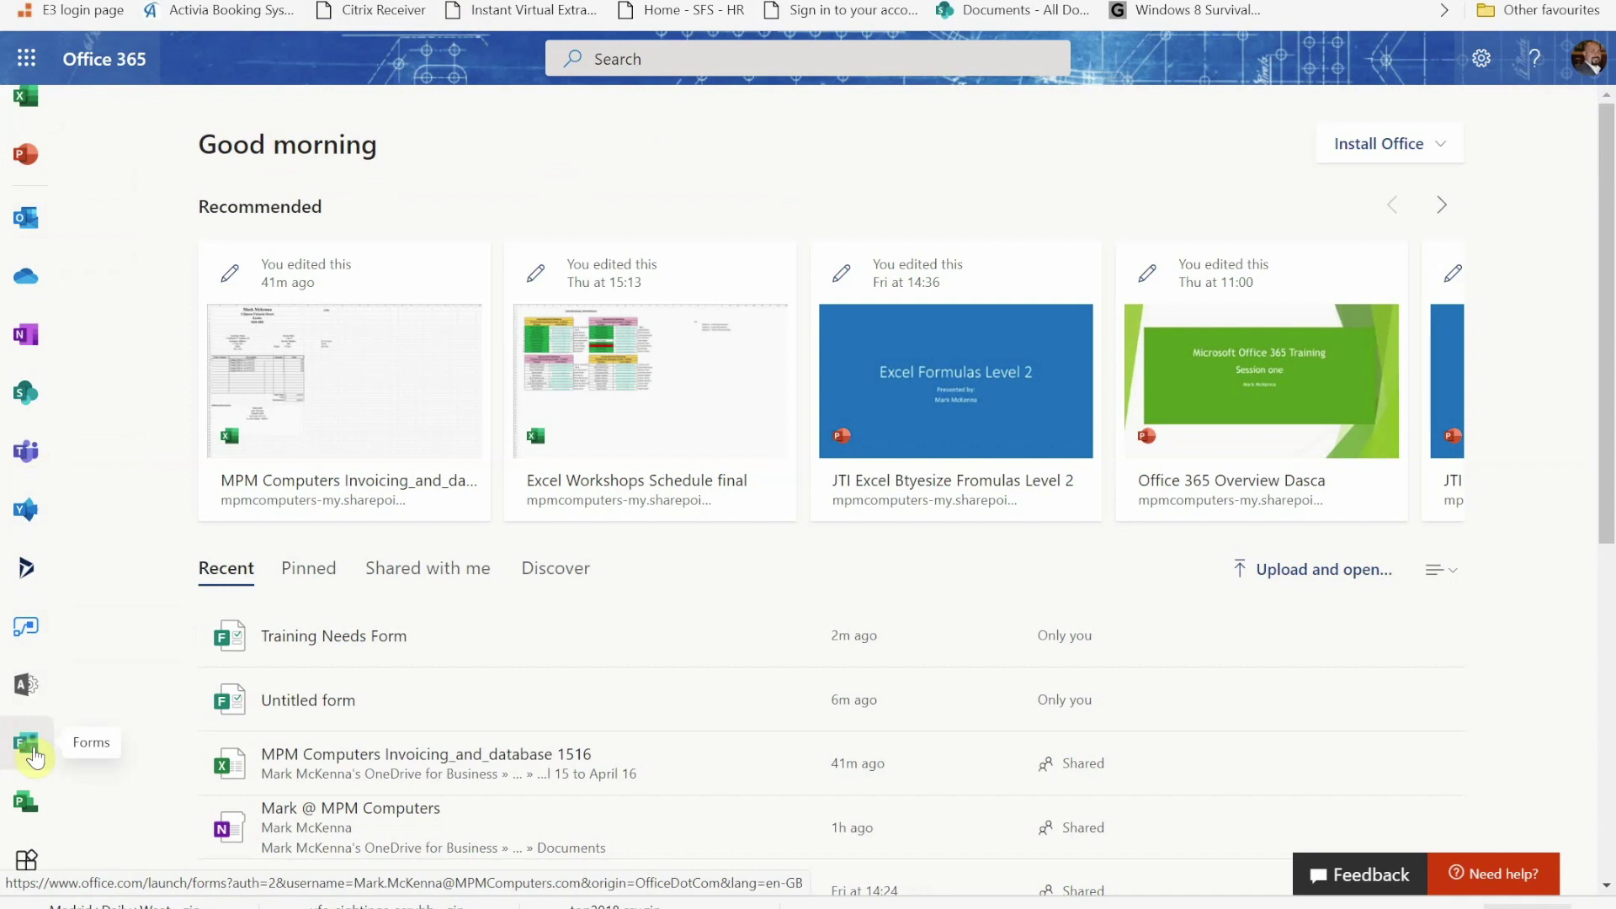
pyautogui.click(33, 754)
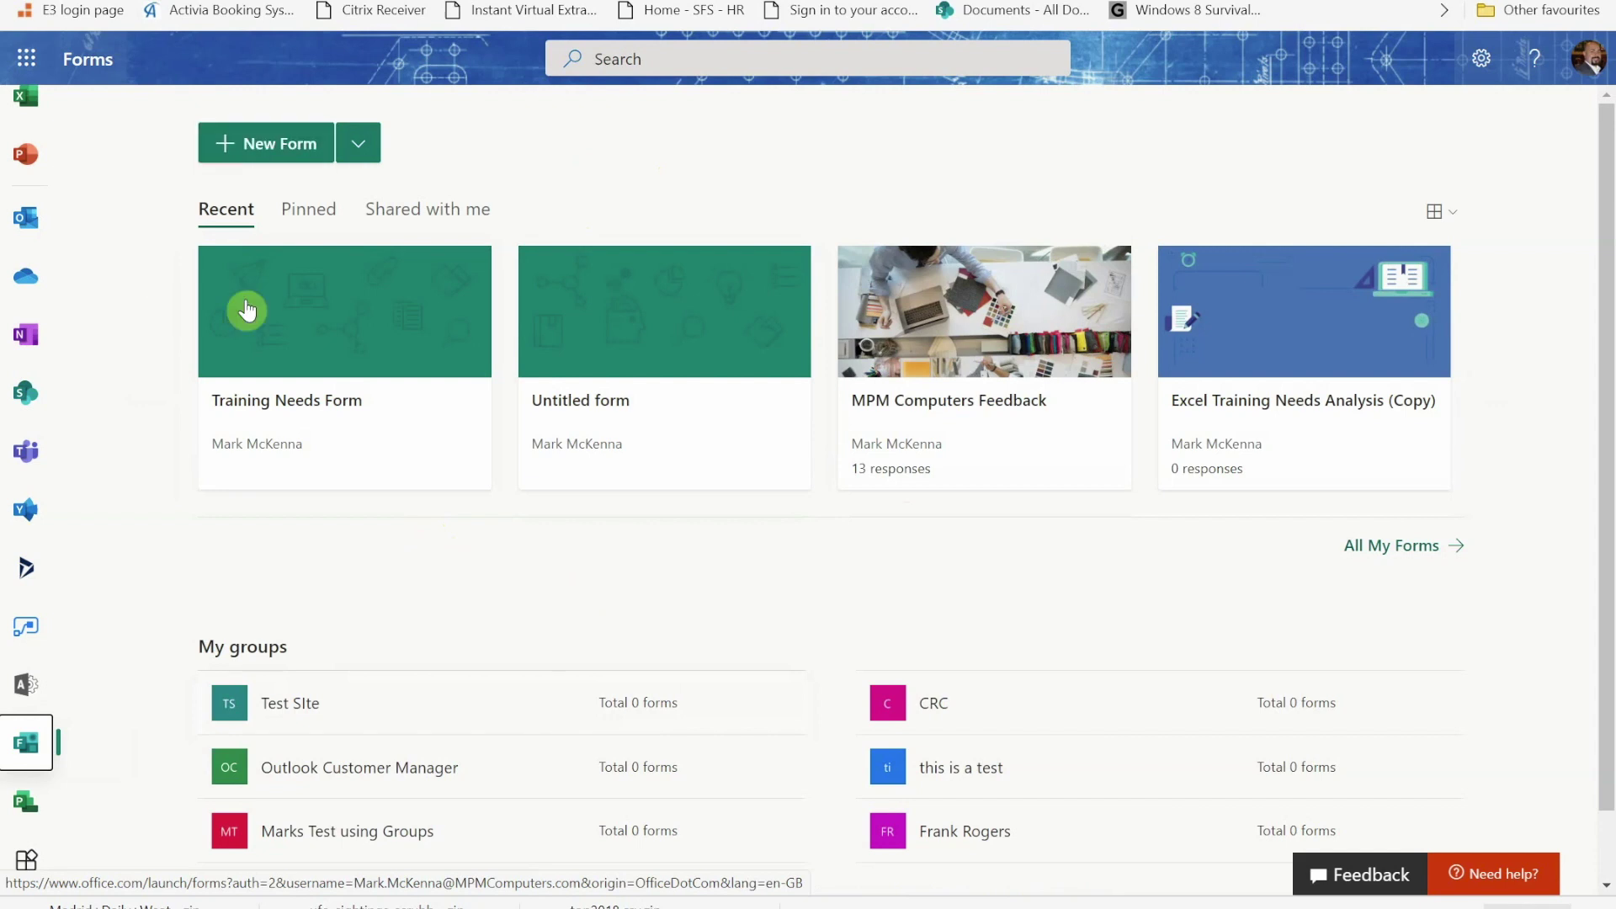
pyautogui.click(251, 149)
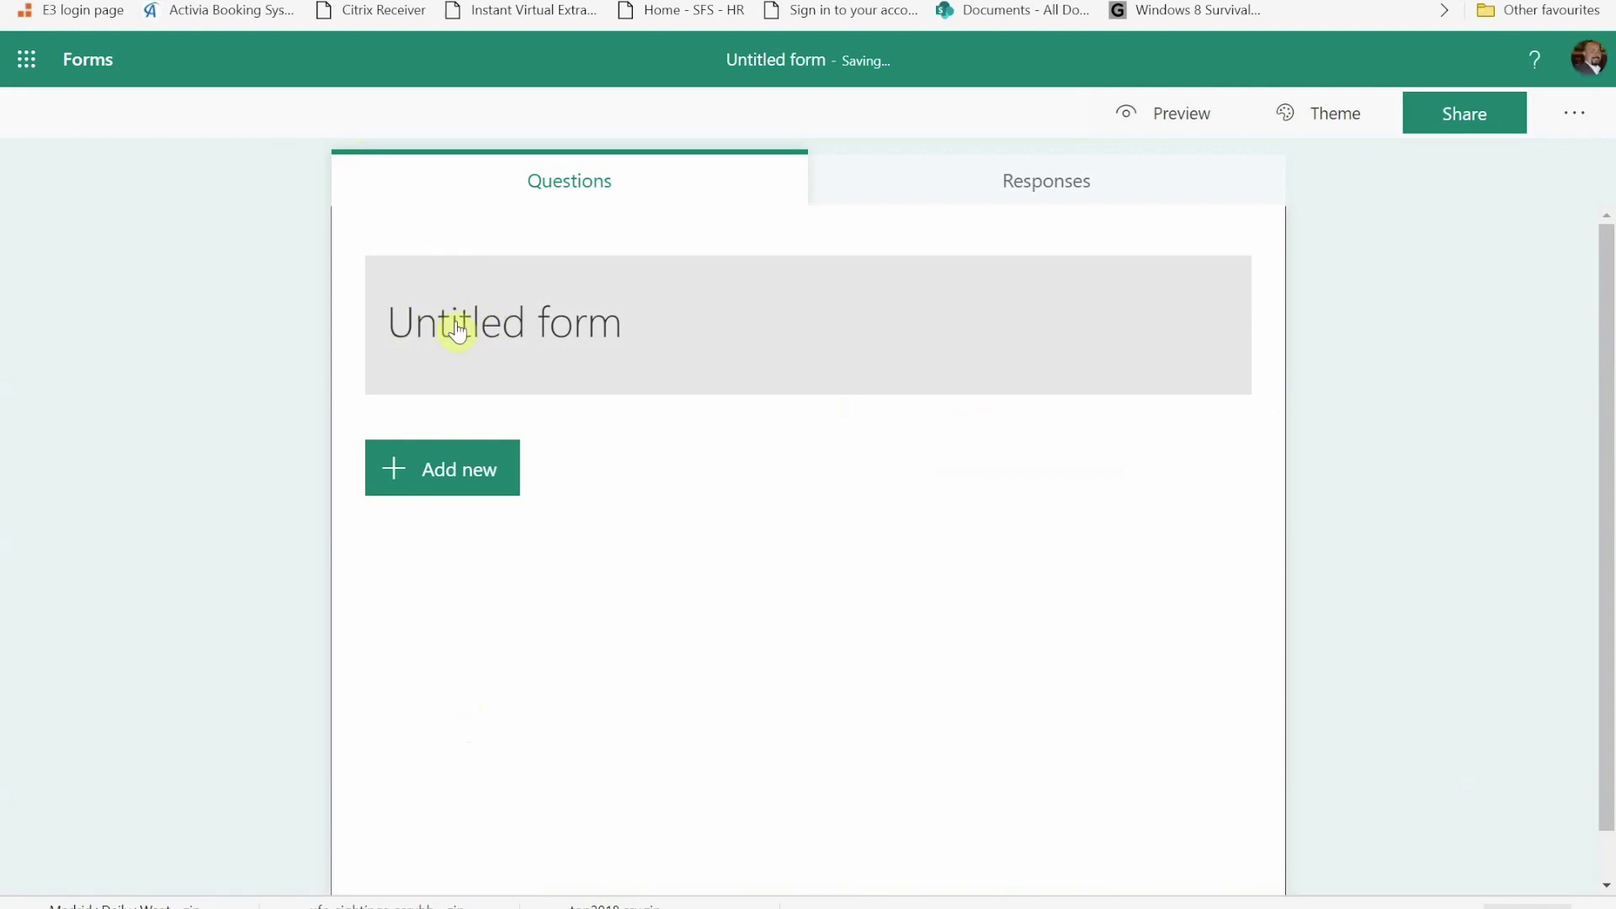
# - Title the form 'Training Needs'
pyautogui.click(395, 317)
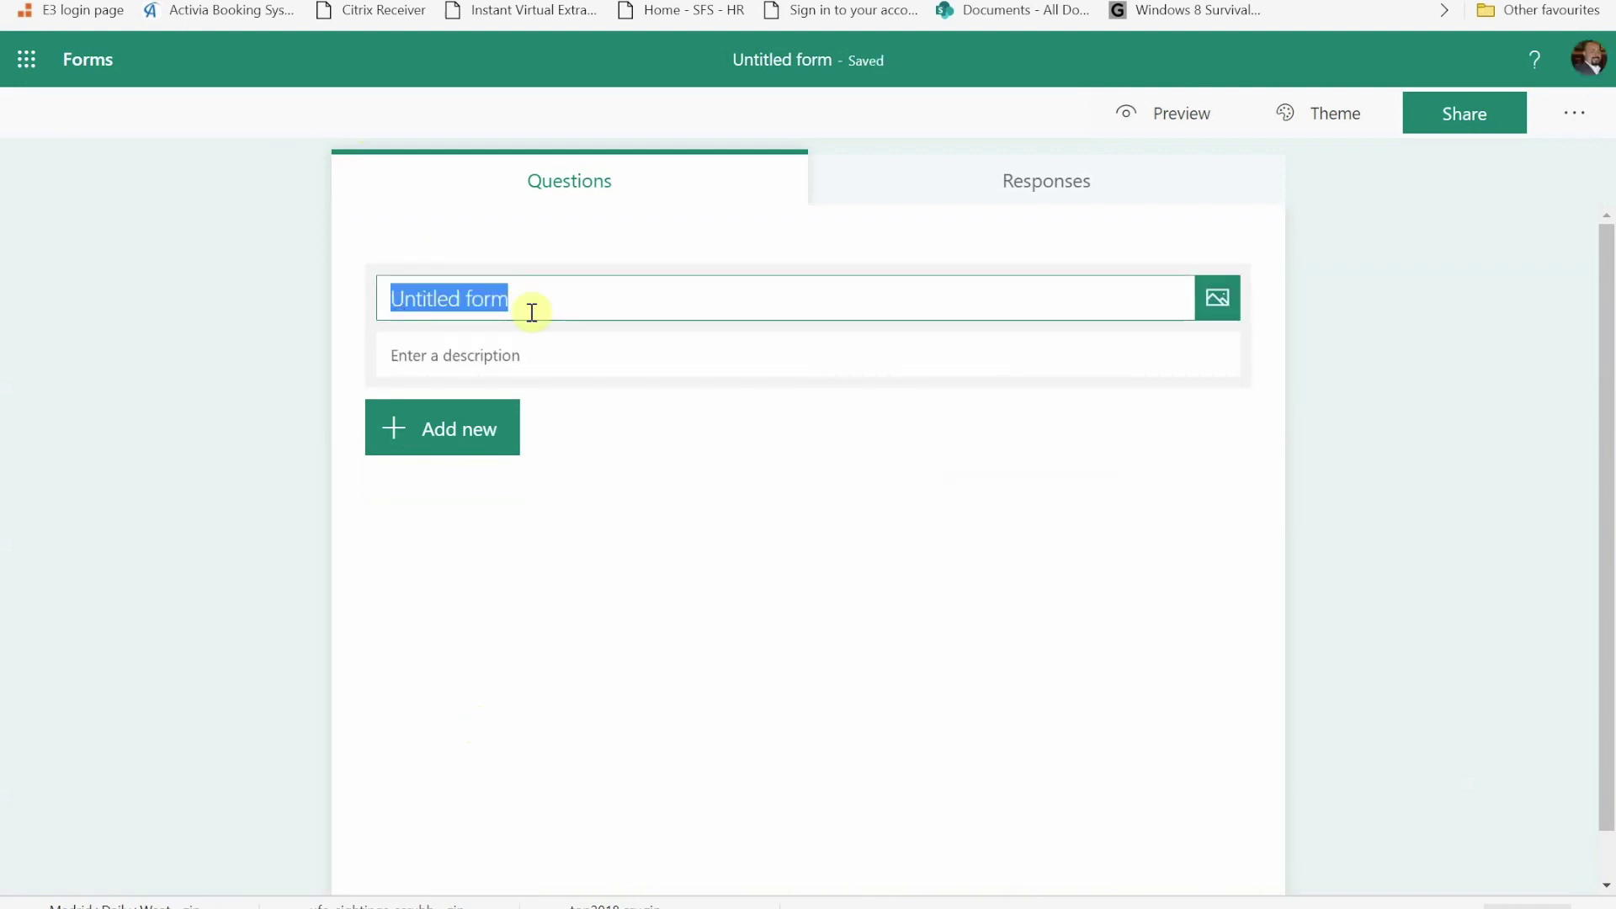
pyautogui.write('Training Needs')
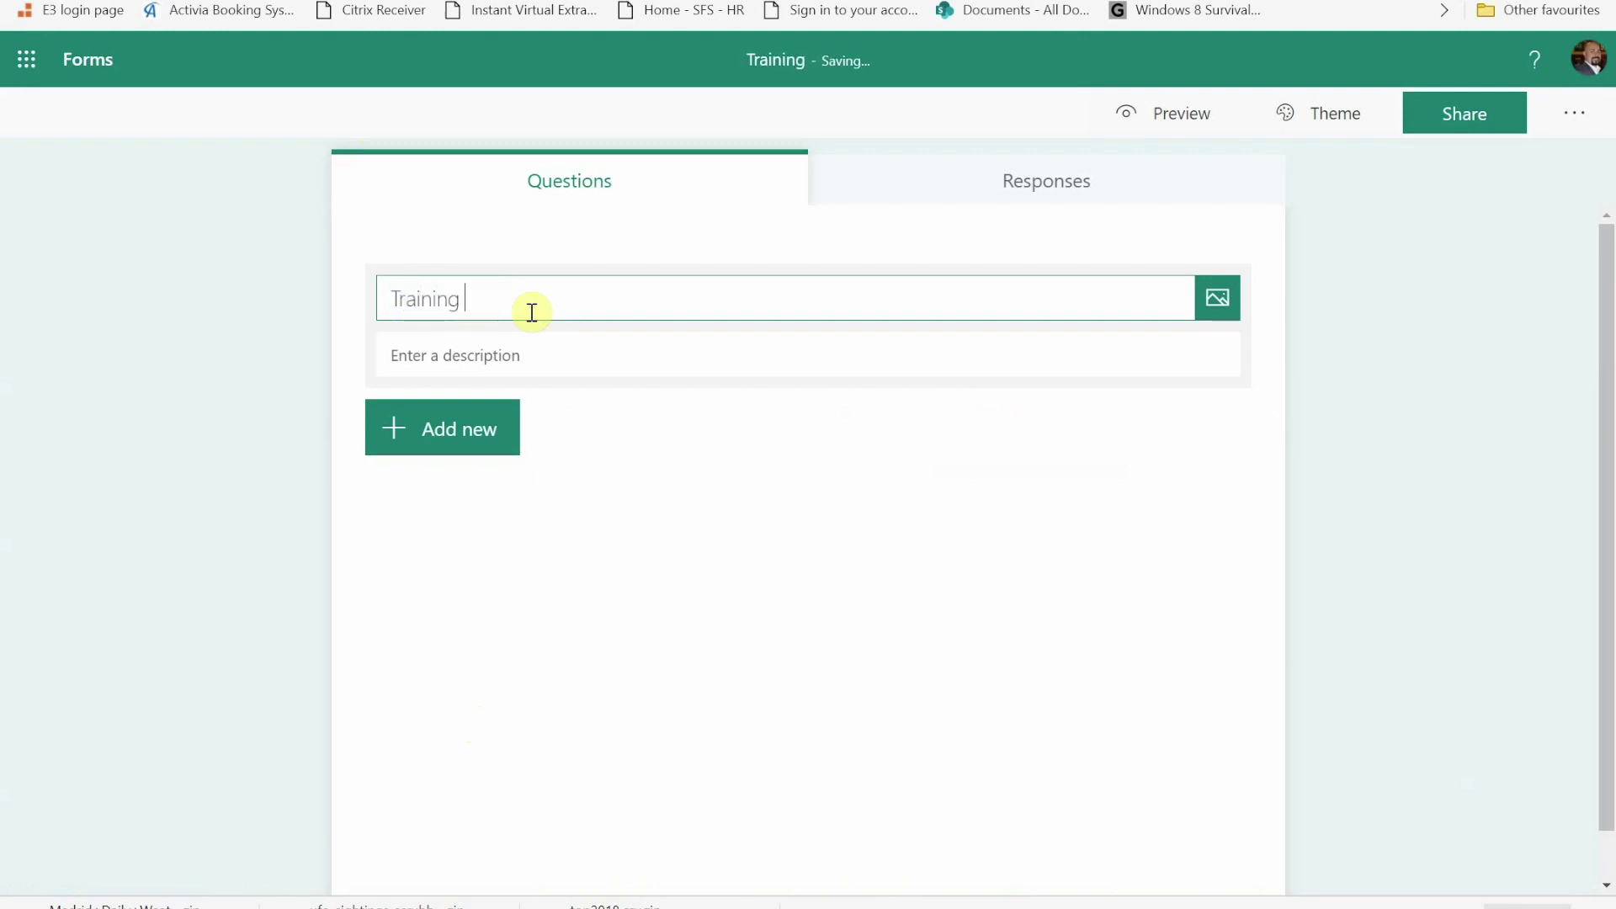
pyautogui.click(444, 360)
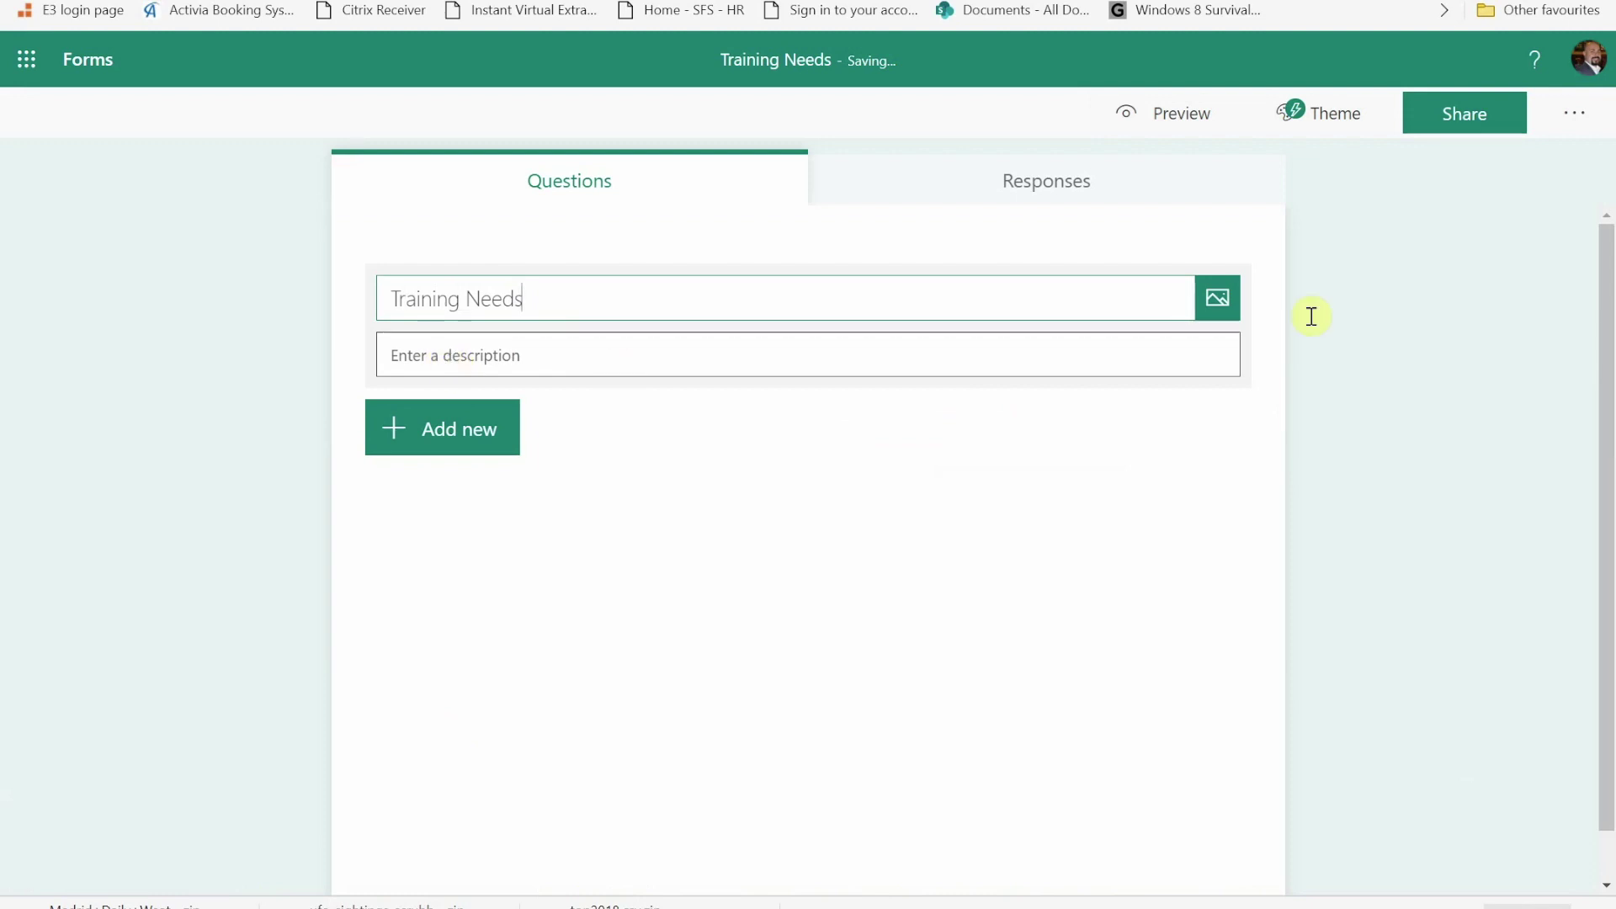
# - Browse header image sources in OneDrive and Upload, then cancel without adding an image
pyautogui.click(1222, 303)
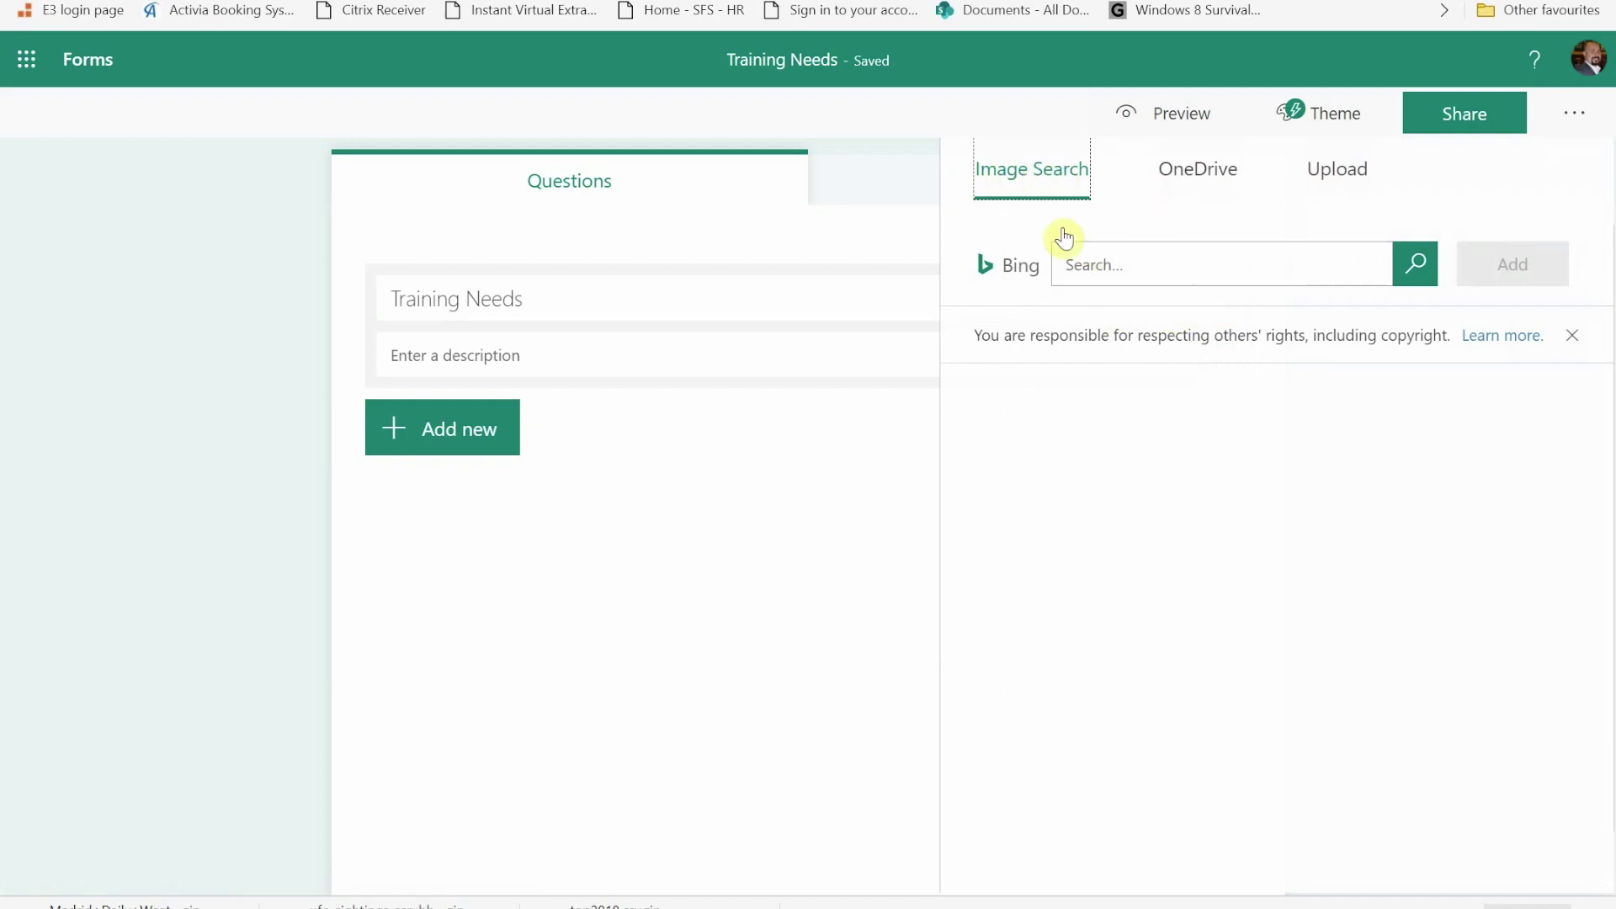
pyautogui.click(1200, 167)
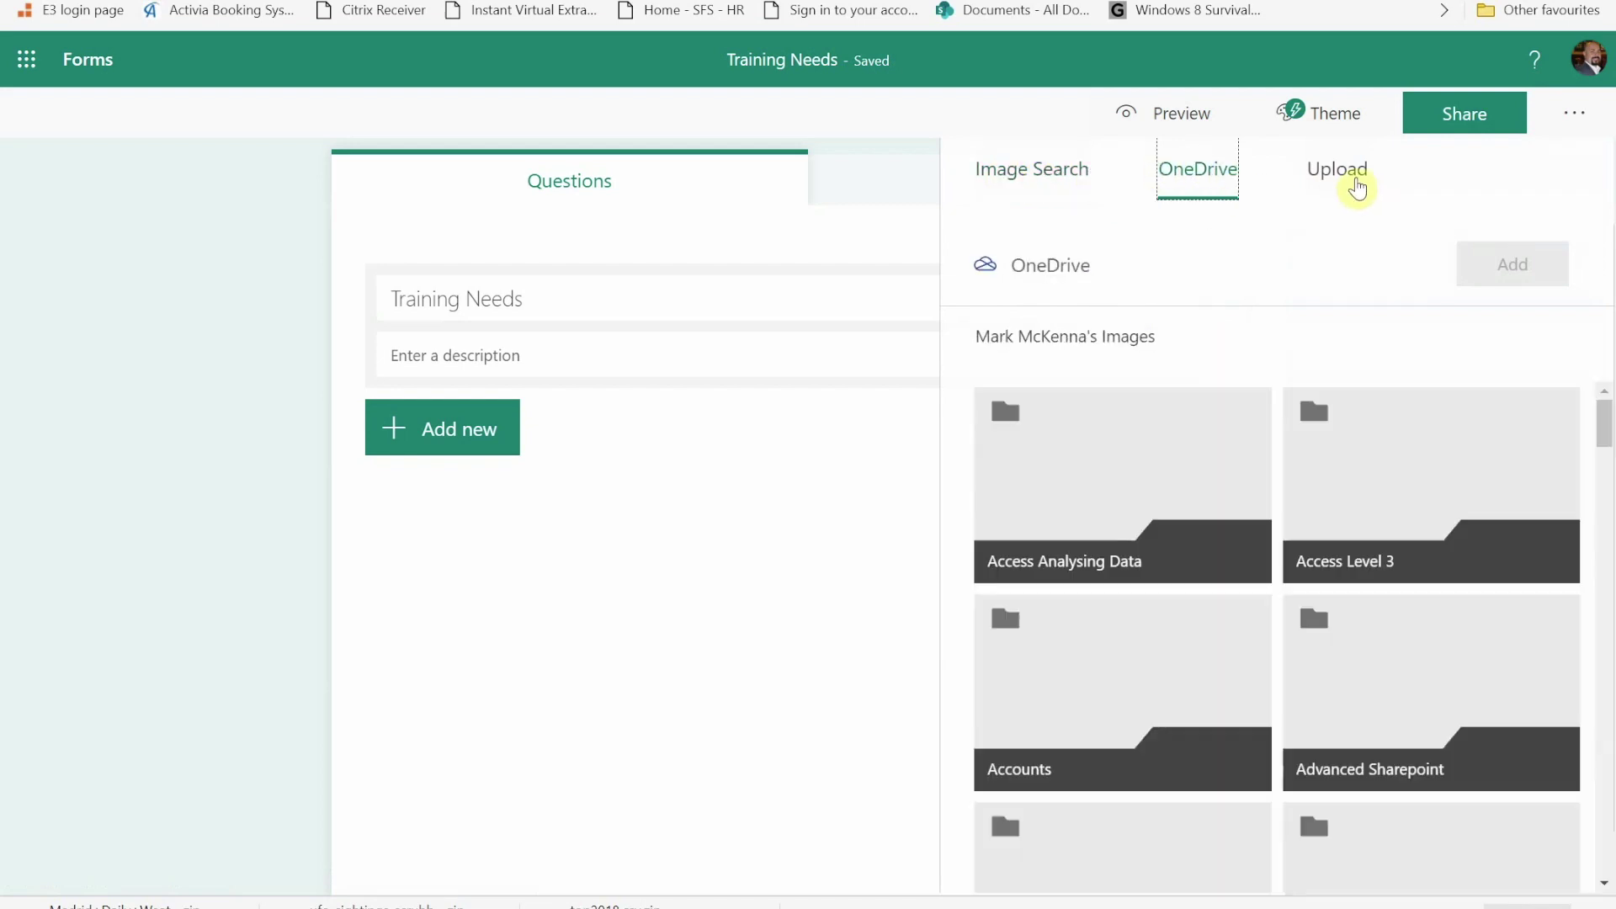
pyautogui.click(1357, 185)
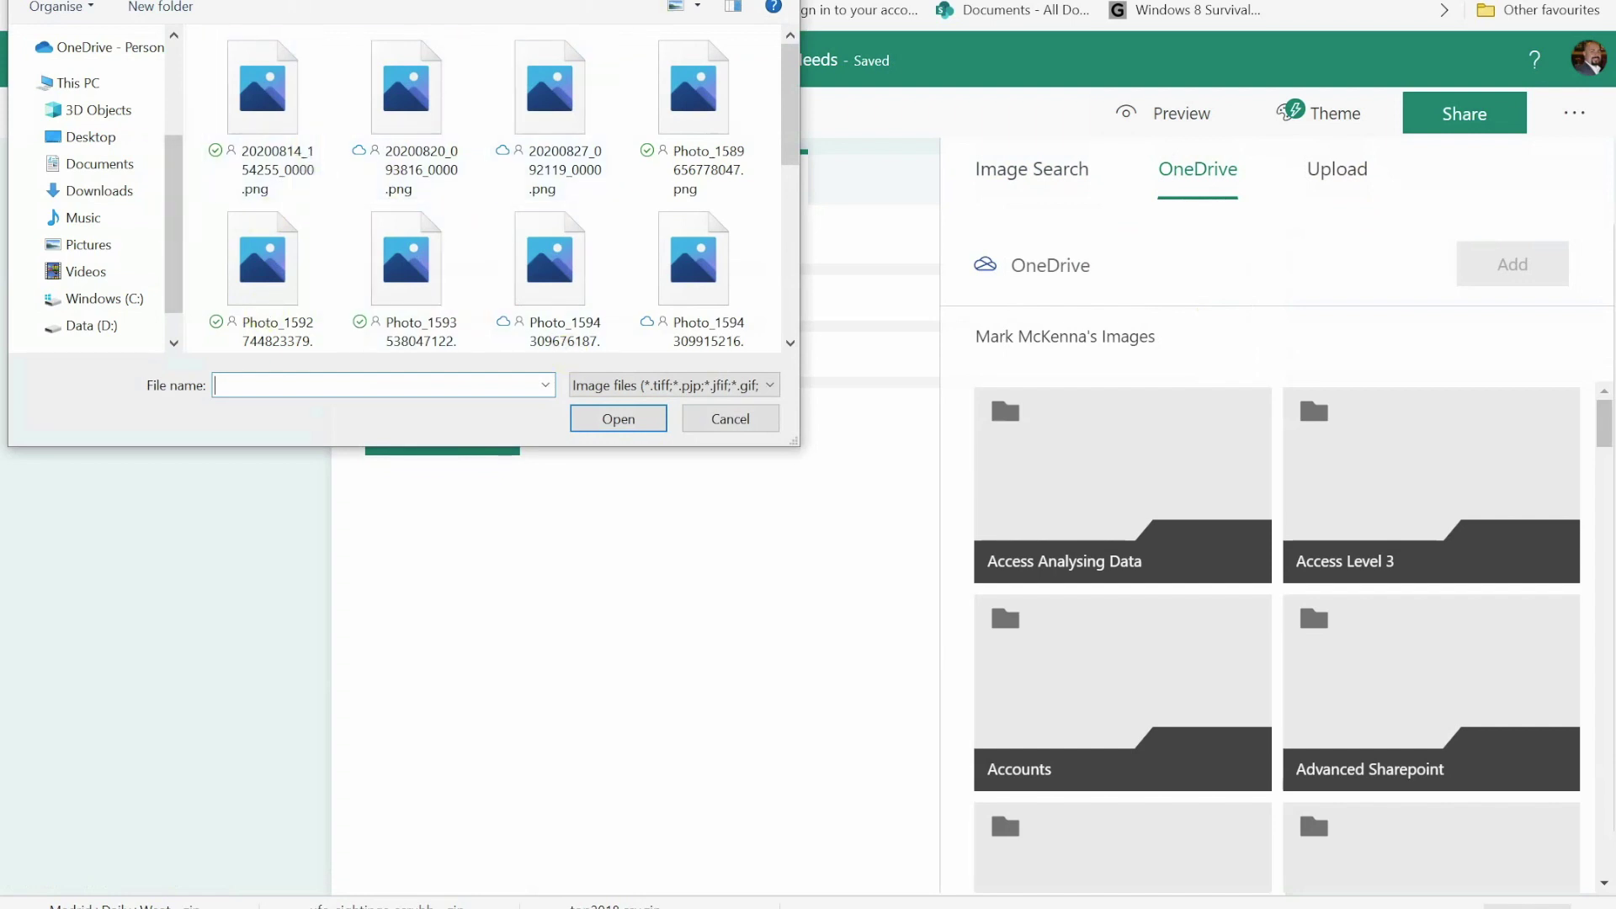
pyautogui.click(796, 9)
pyautogui.click(381, 364)
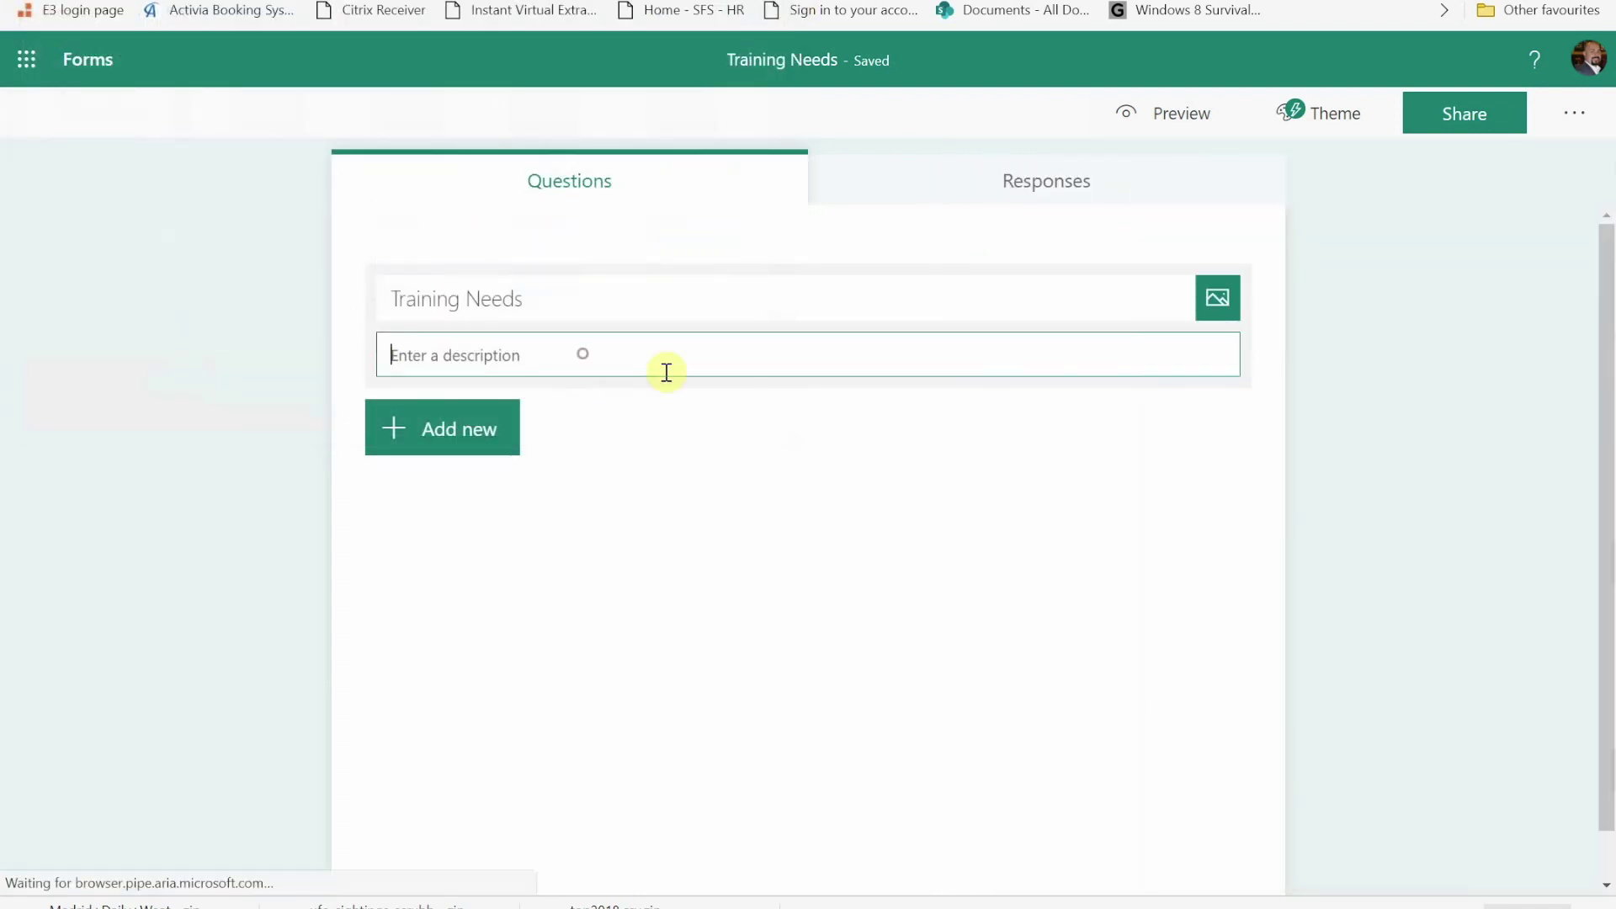
# - Enter the description 'Fill in this form to help use plan future training'
pyautogui.write('Fi')
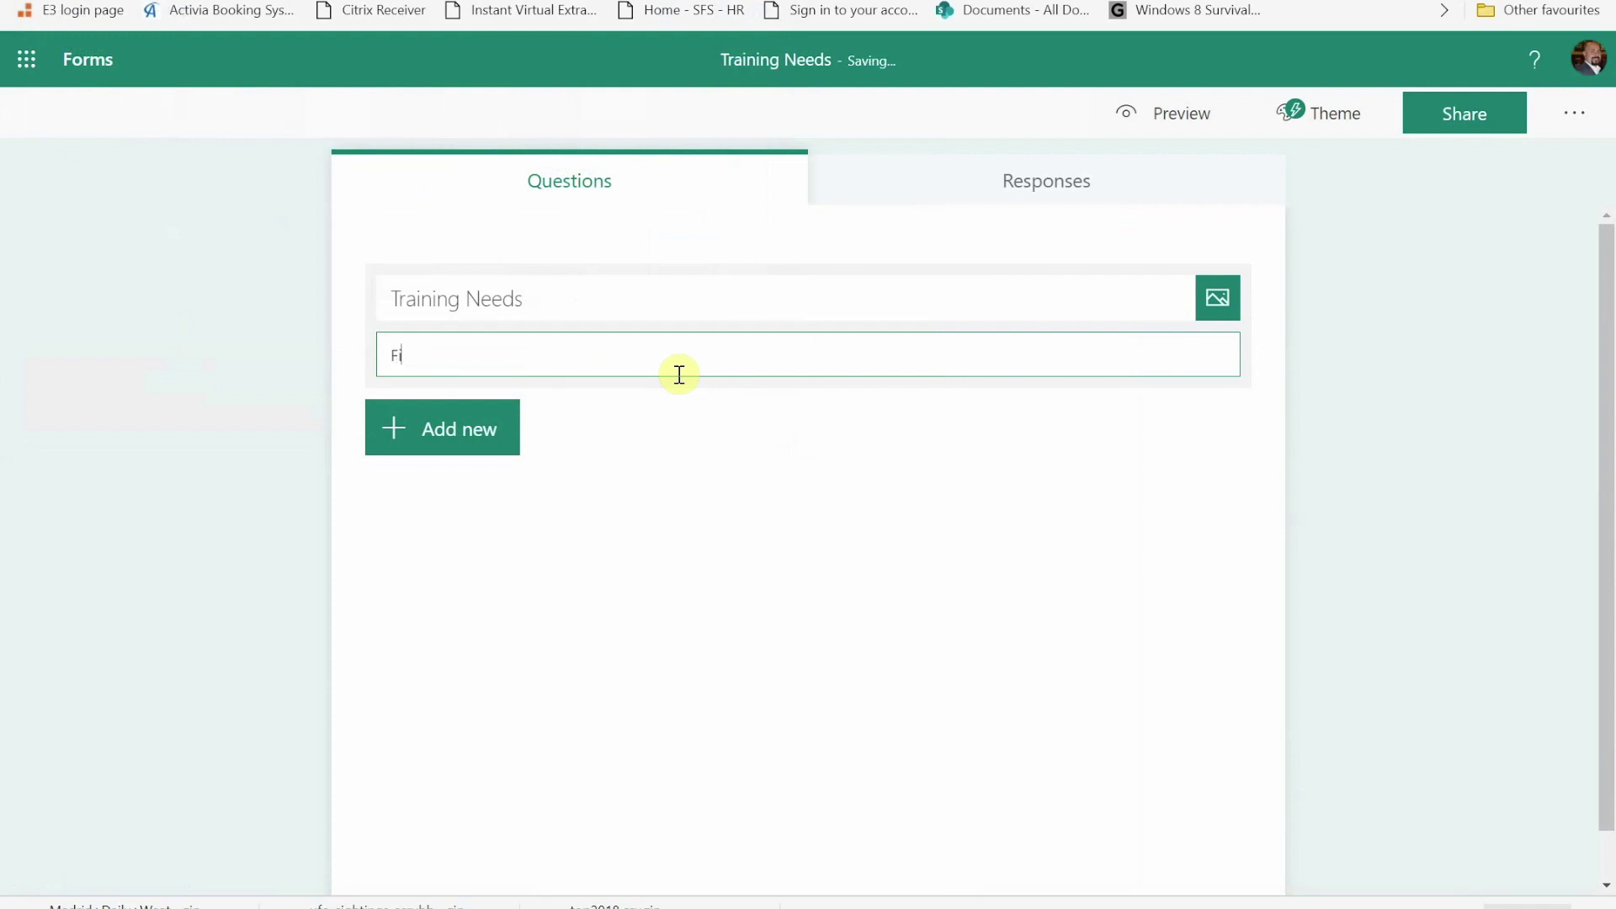
pyautogui.write('ll in this form to help use pl')
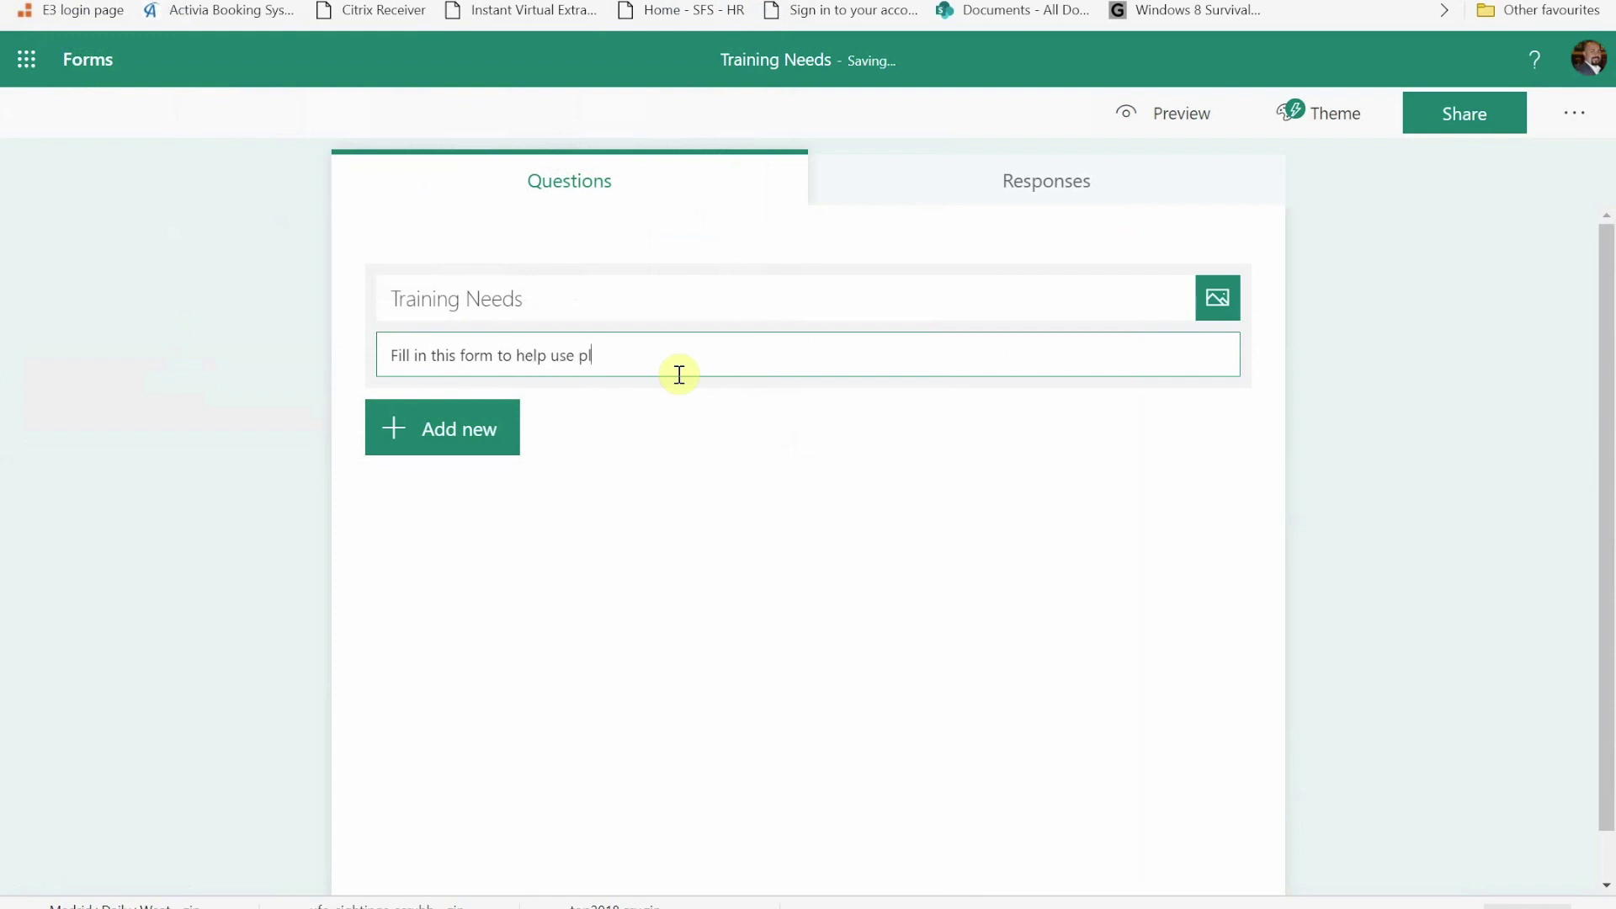
pyautogui.write('an future training')
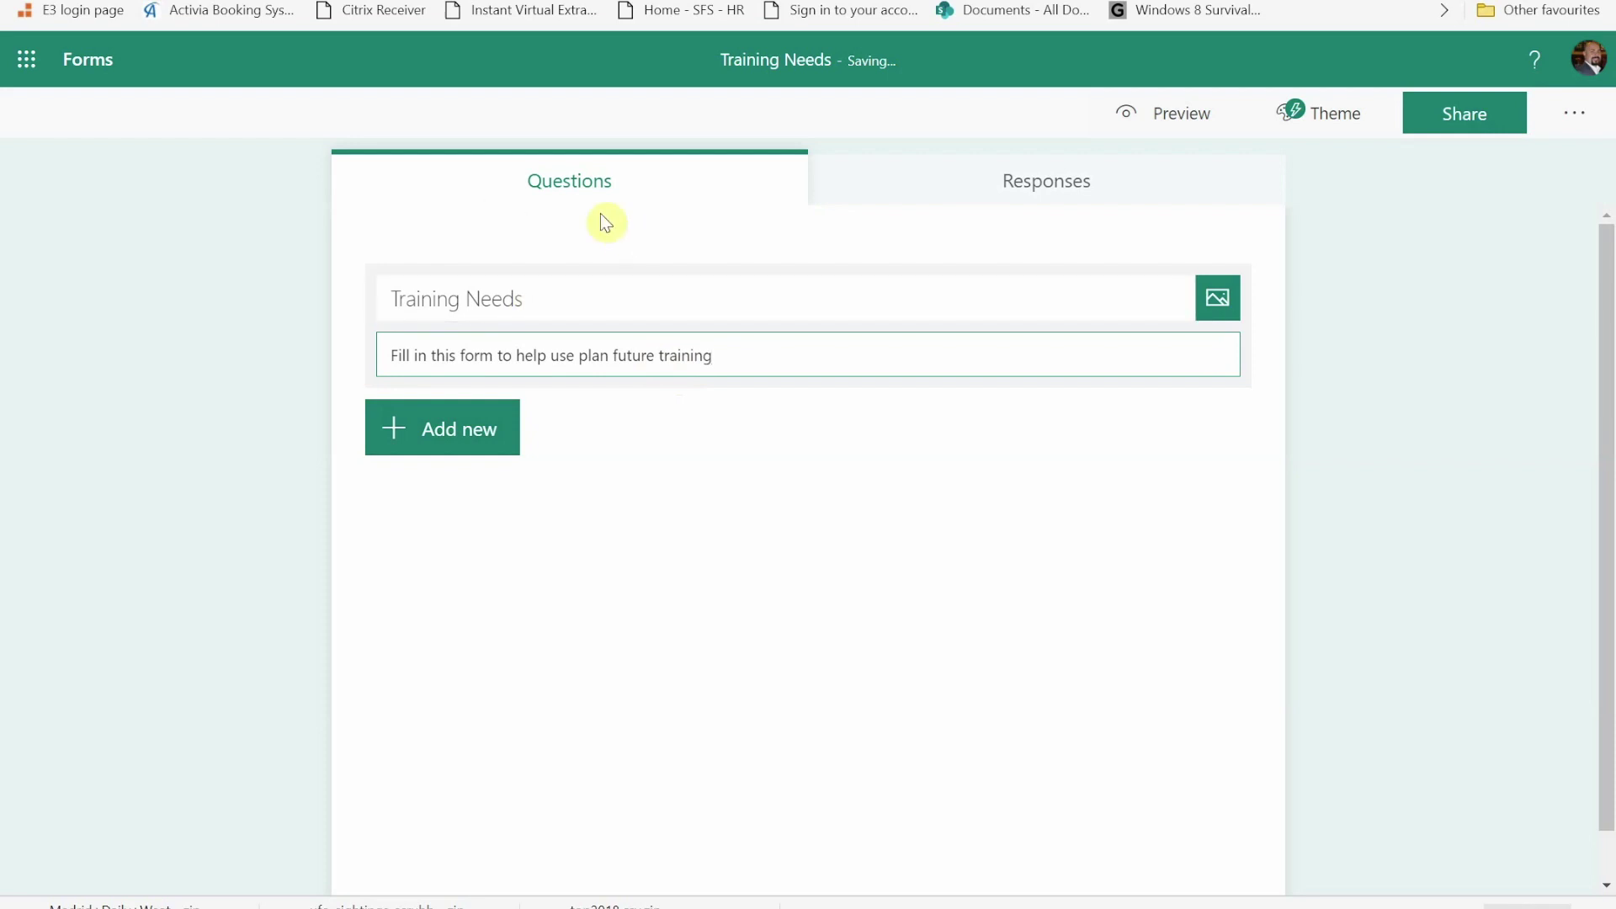
# - List the question types for a new question, expanding extras like Ranking, Likert and File upload
pyautogui.click(441, 433)
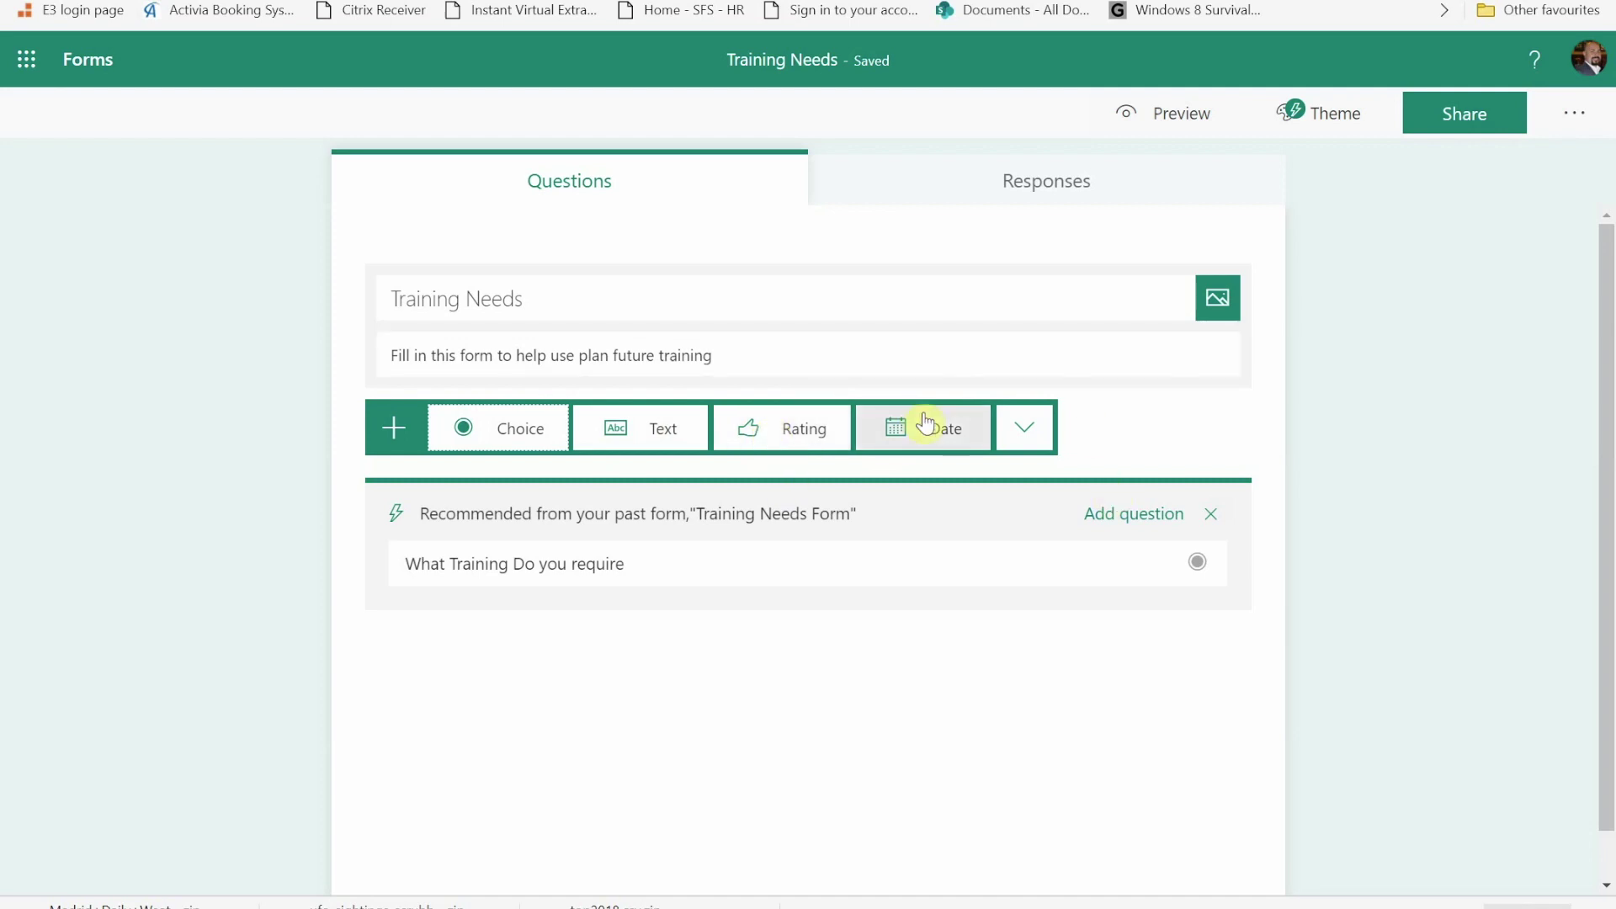
pyautogui.click(1037, 443)
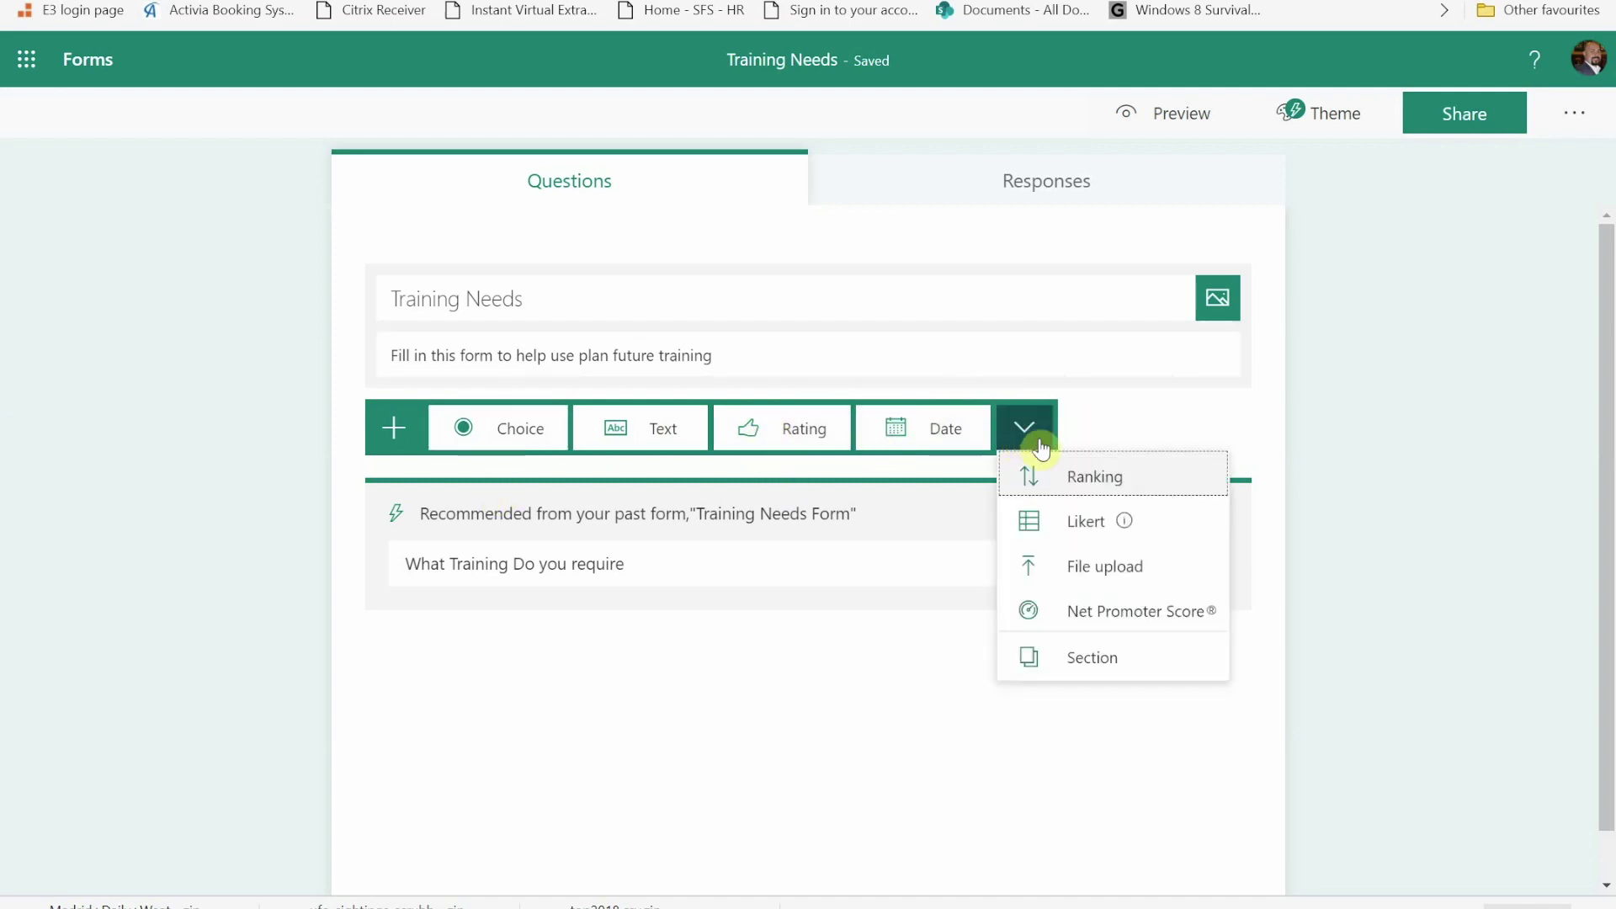
pyautogui.moveTo(1085, 530)
# - Add choice question 'What Training would you like' with first option Excel Training
pyautogui.click(492, 435)
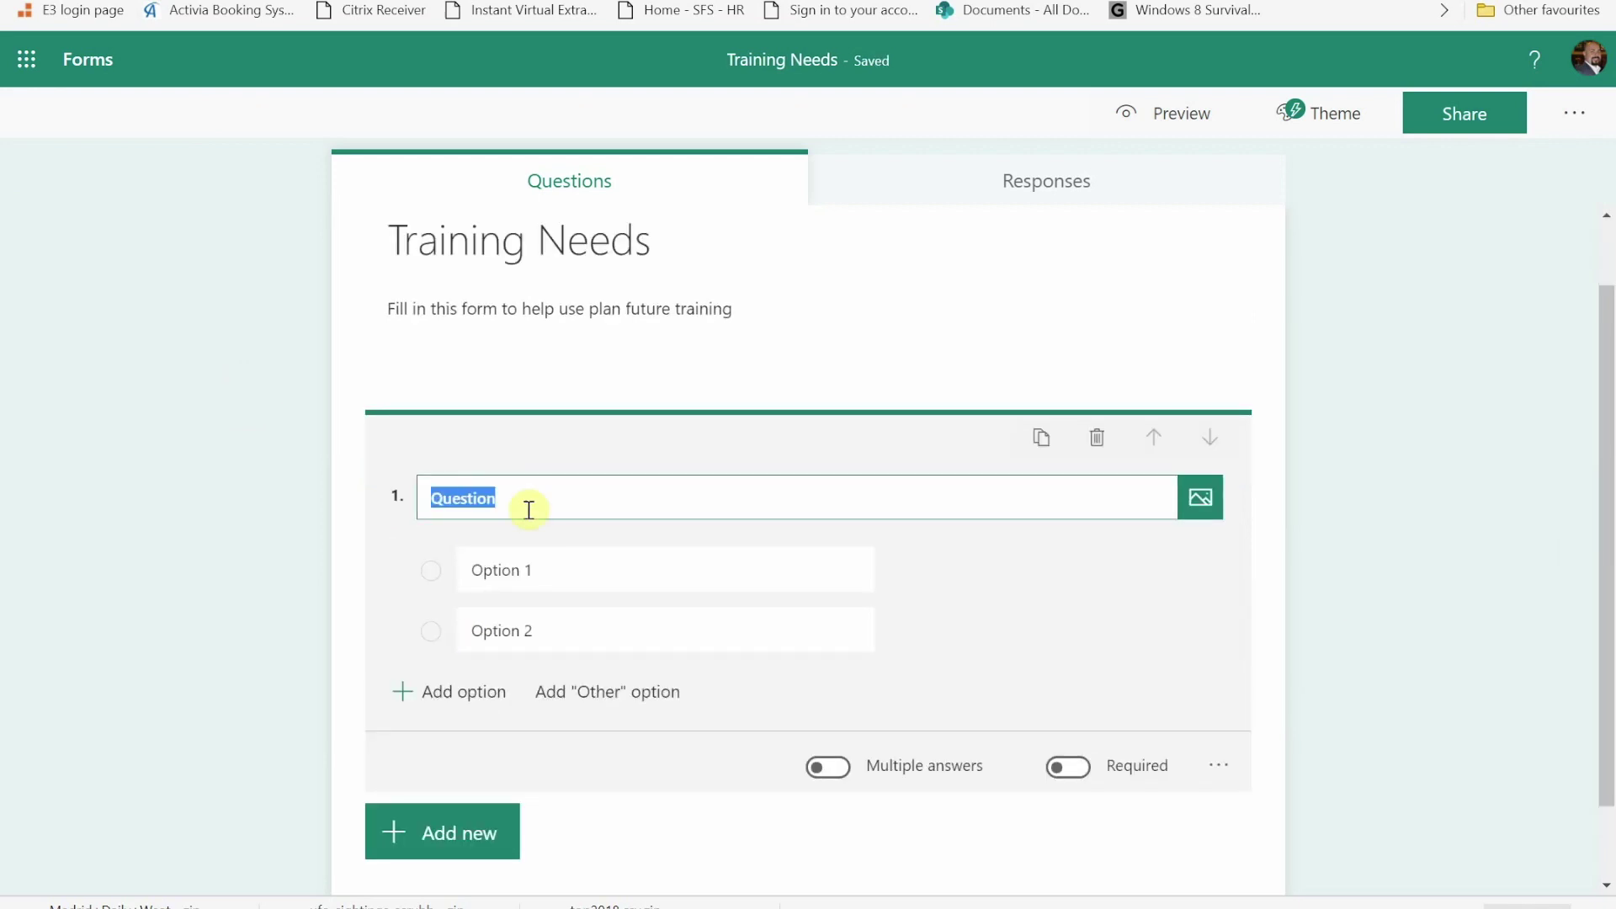
pyautogui.write('What W')
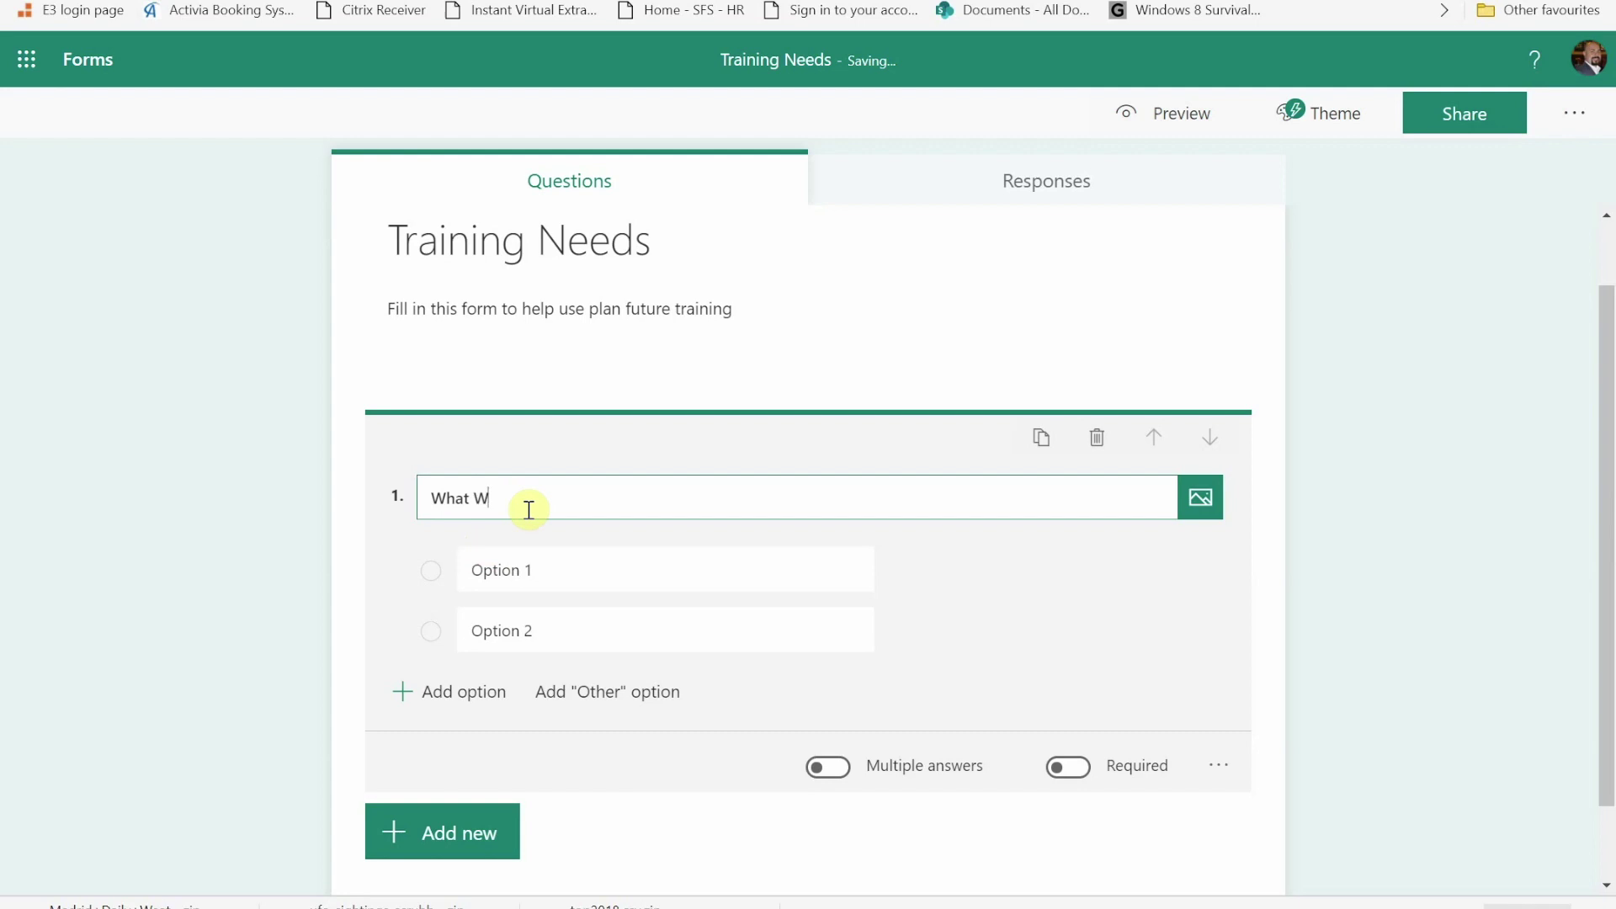
pyautogui.press('BackSpace')
pyautogui.write('Training would you like')
pyautogui.click(572, 570)
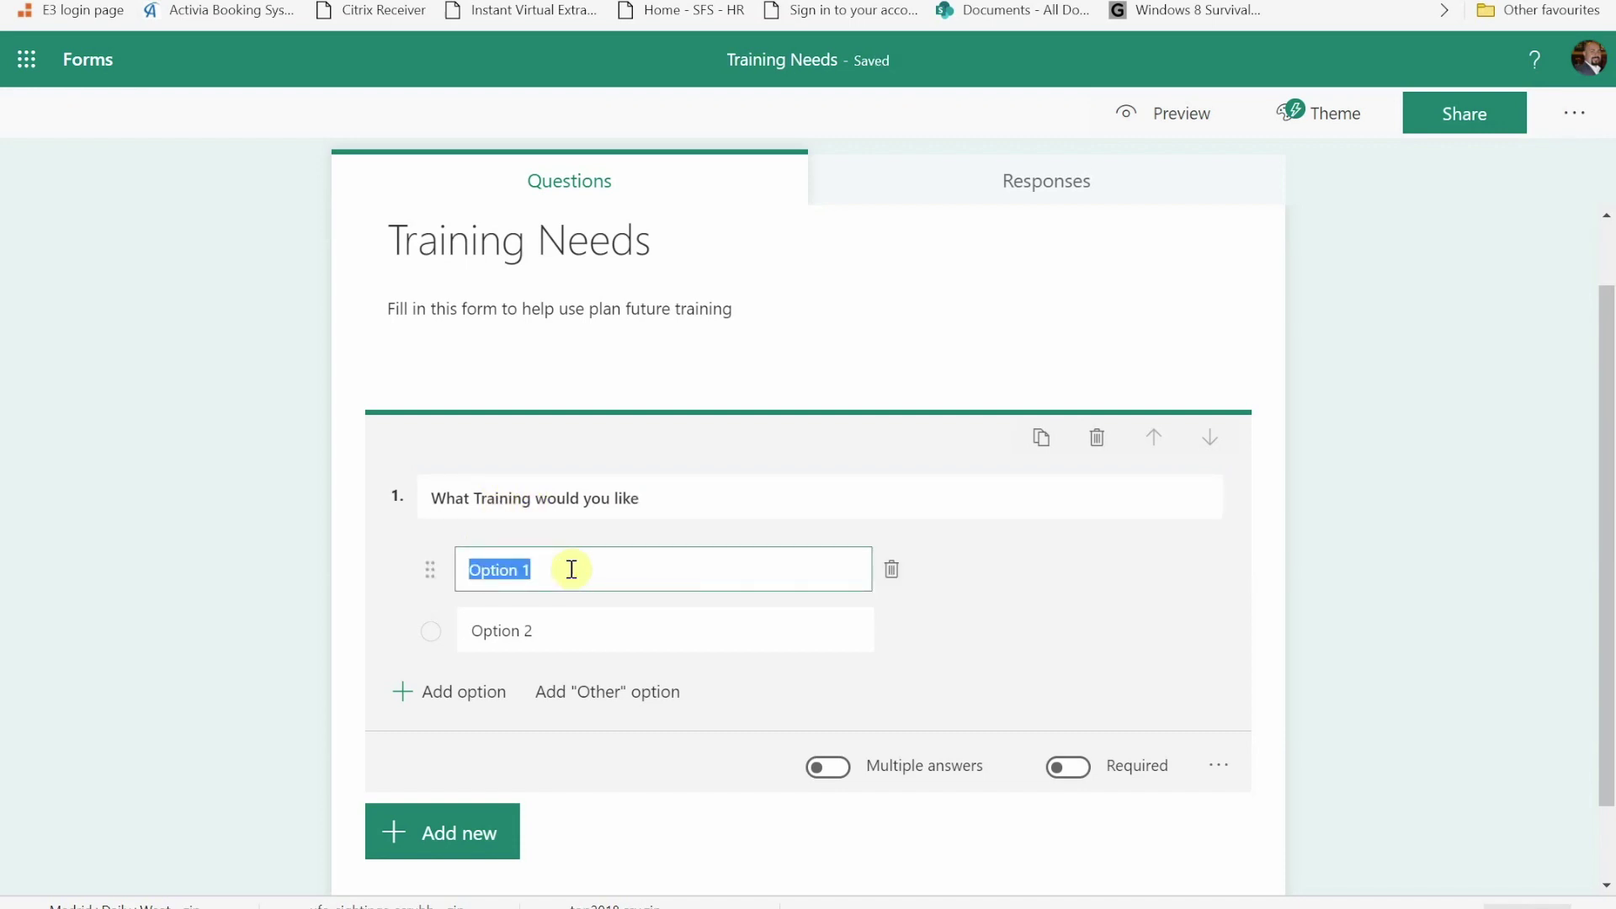
pyautogui.write('Excel')
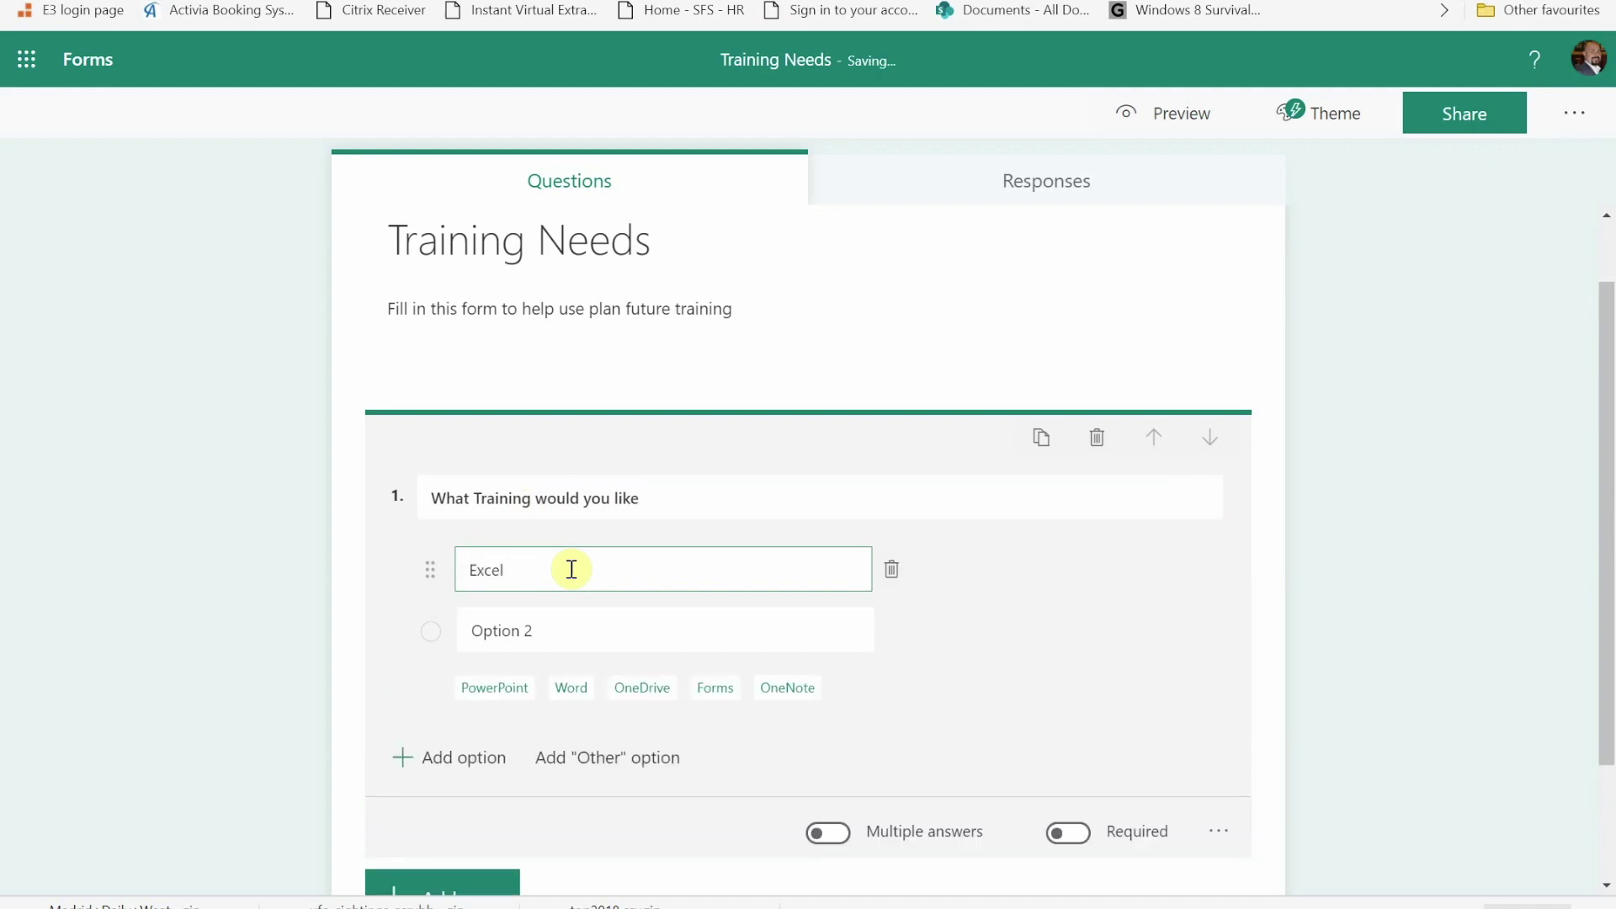
pyautogui.write(' Training')
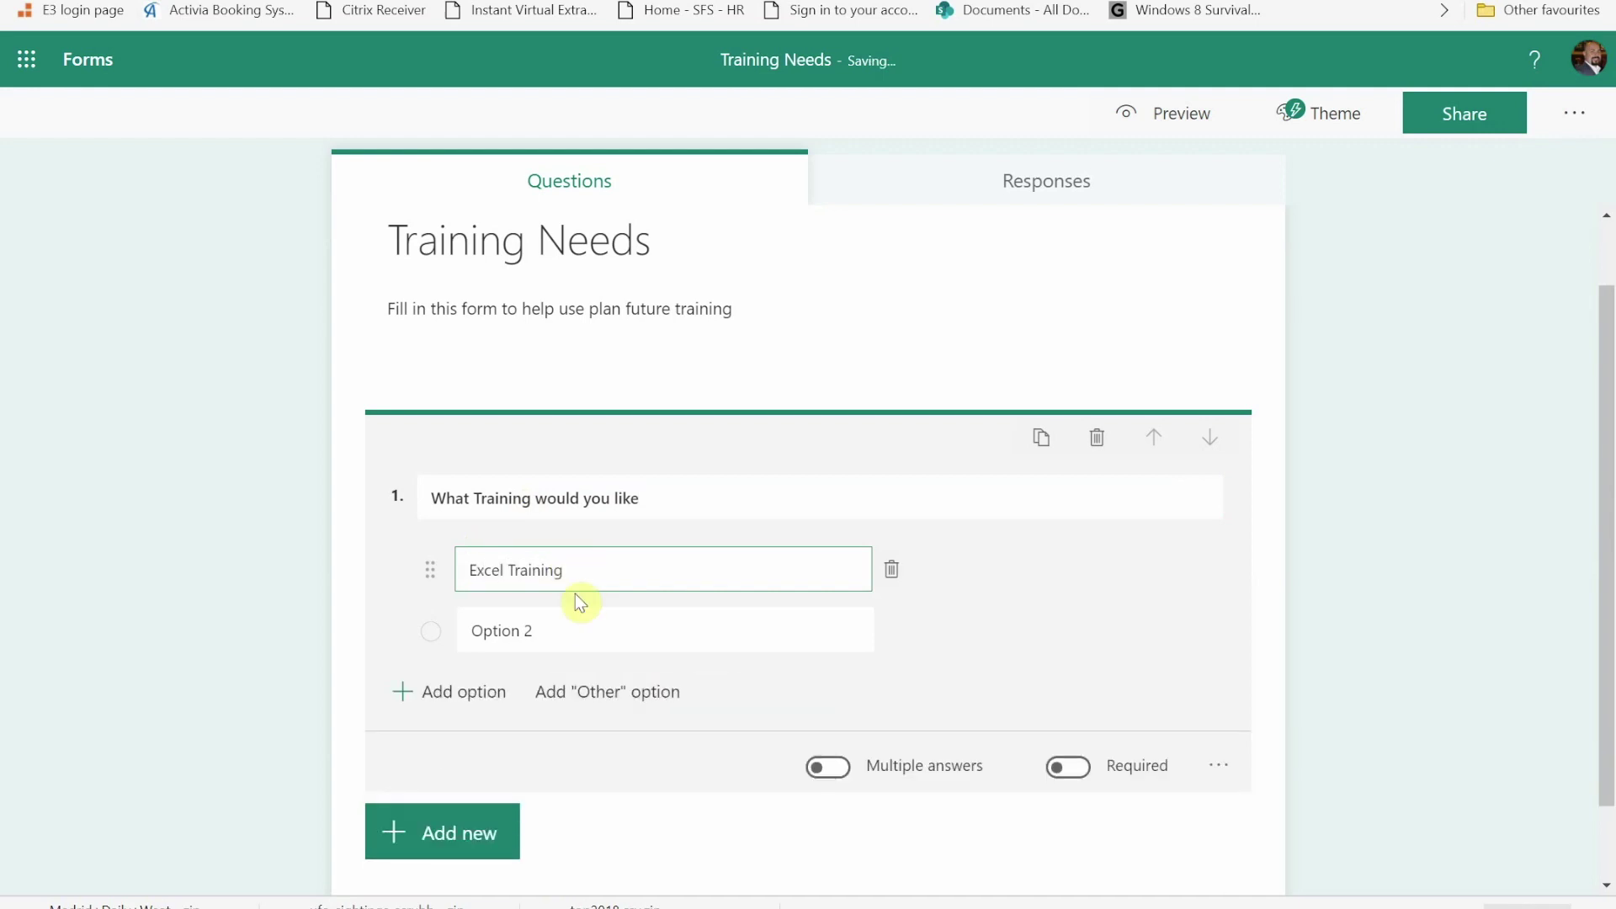
# - Add the options Word Training and PowerPiont, plus an Other choice
pyautogui.click(577, 622)
pyautogui.write('WOrd')
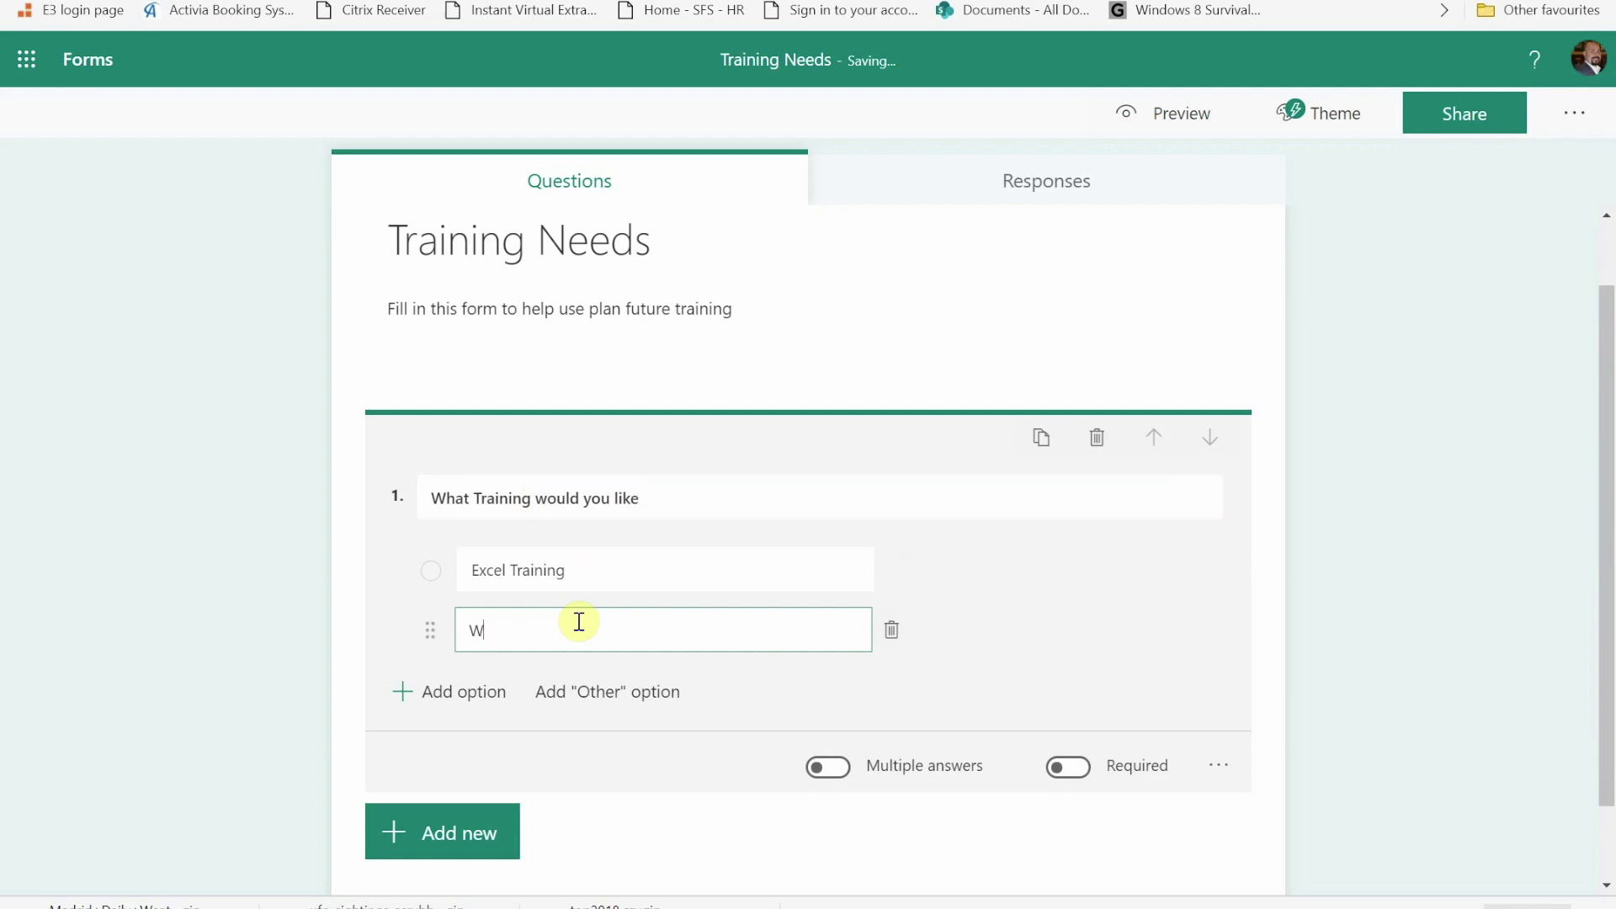
pyautogui.press('BackSpace')
pyautogui.press('BackSpace')
pyautogui.write('rd Training')
pyautogui.click(449, 695)
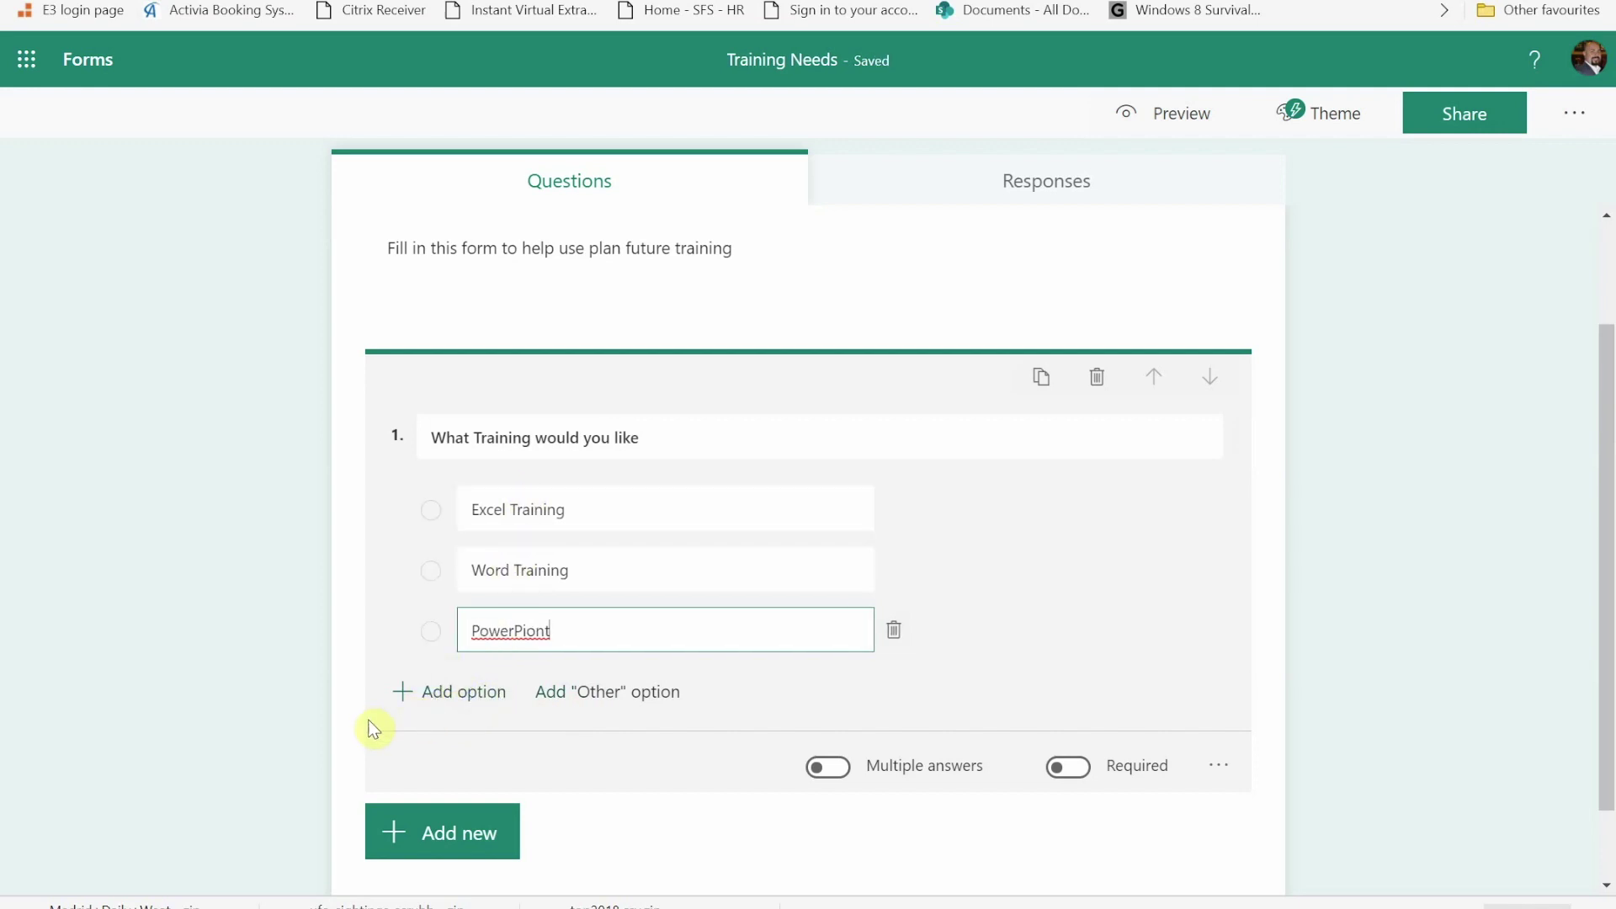
pyautogui.click(582, 700)
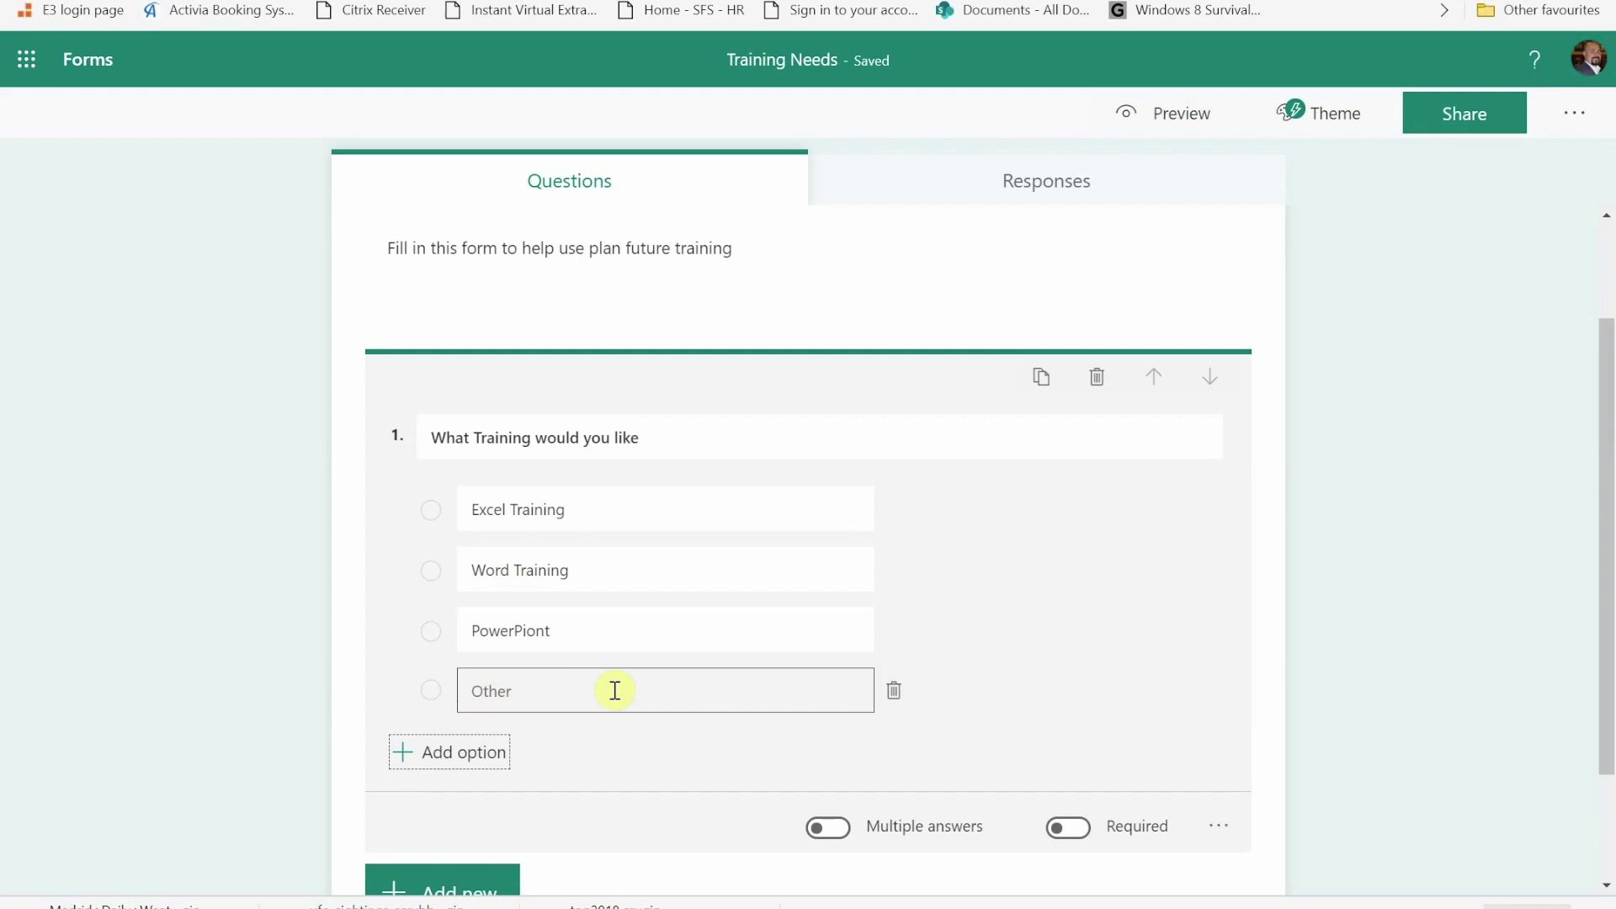
# - Make question 1 required, leaving Multiple answers switched off
pyautogui.scroll(-1, 611, 587)
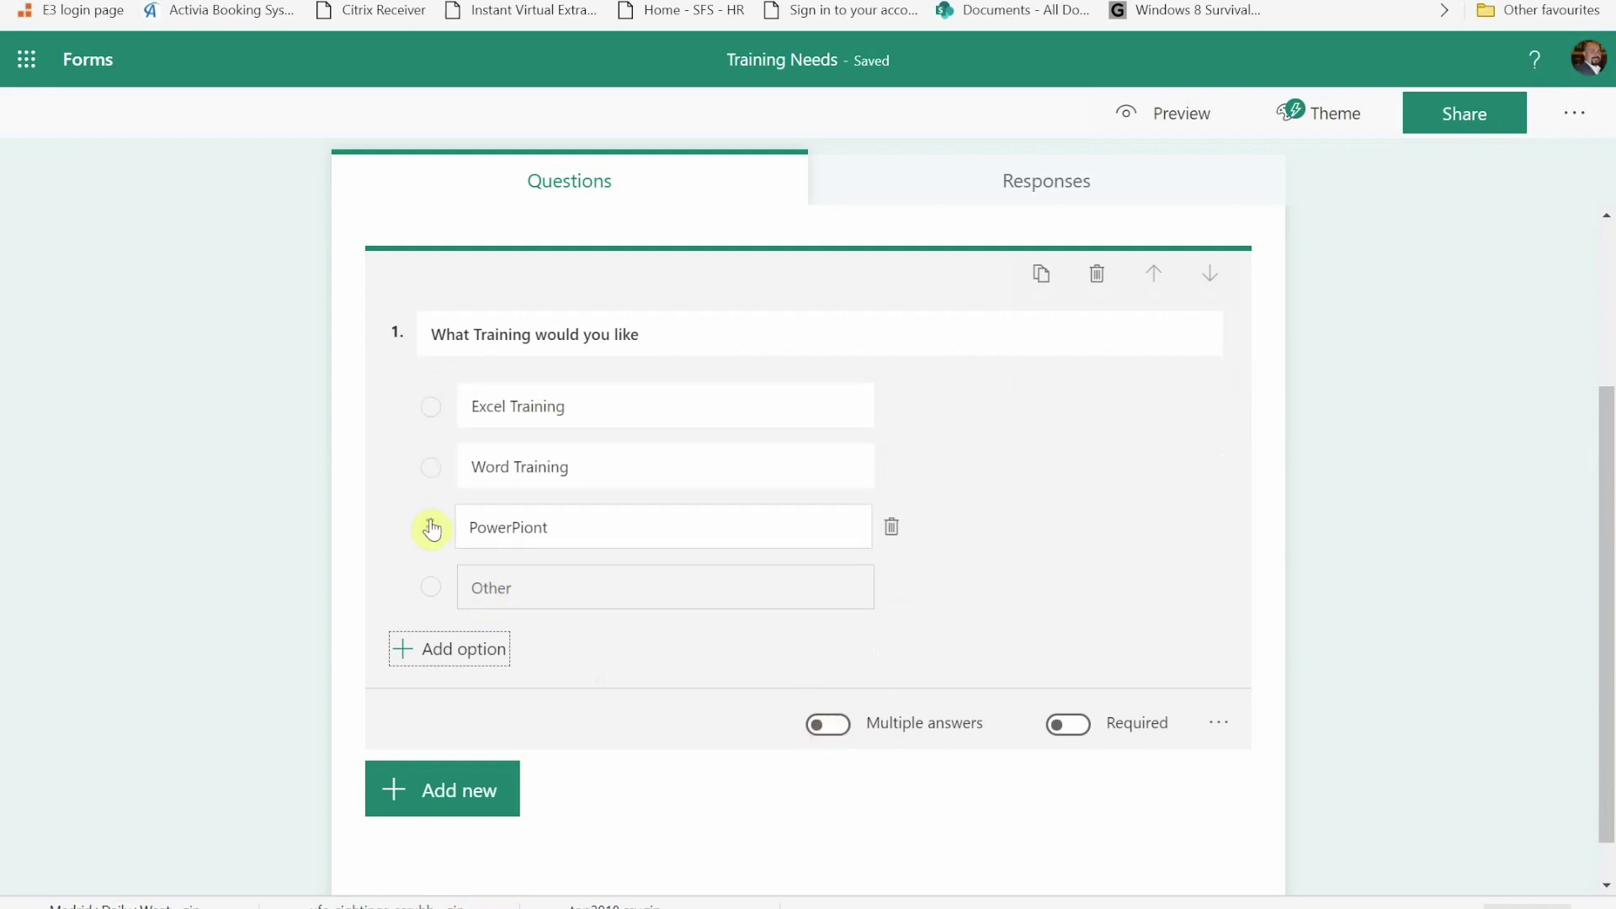
pyautogui.click(829, 725)
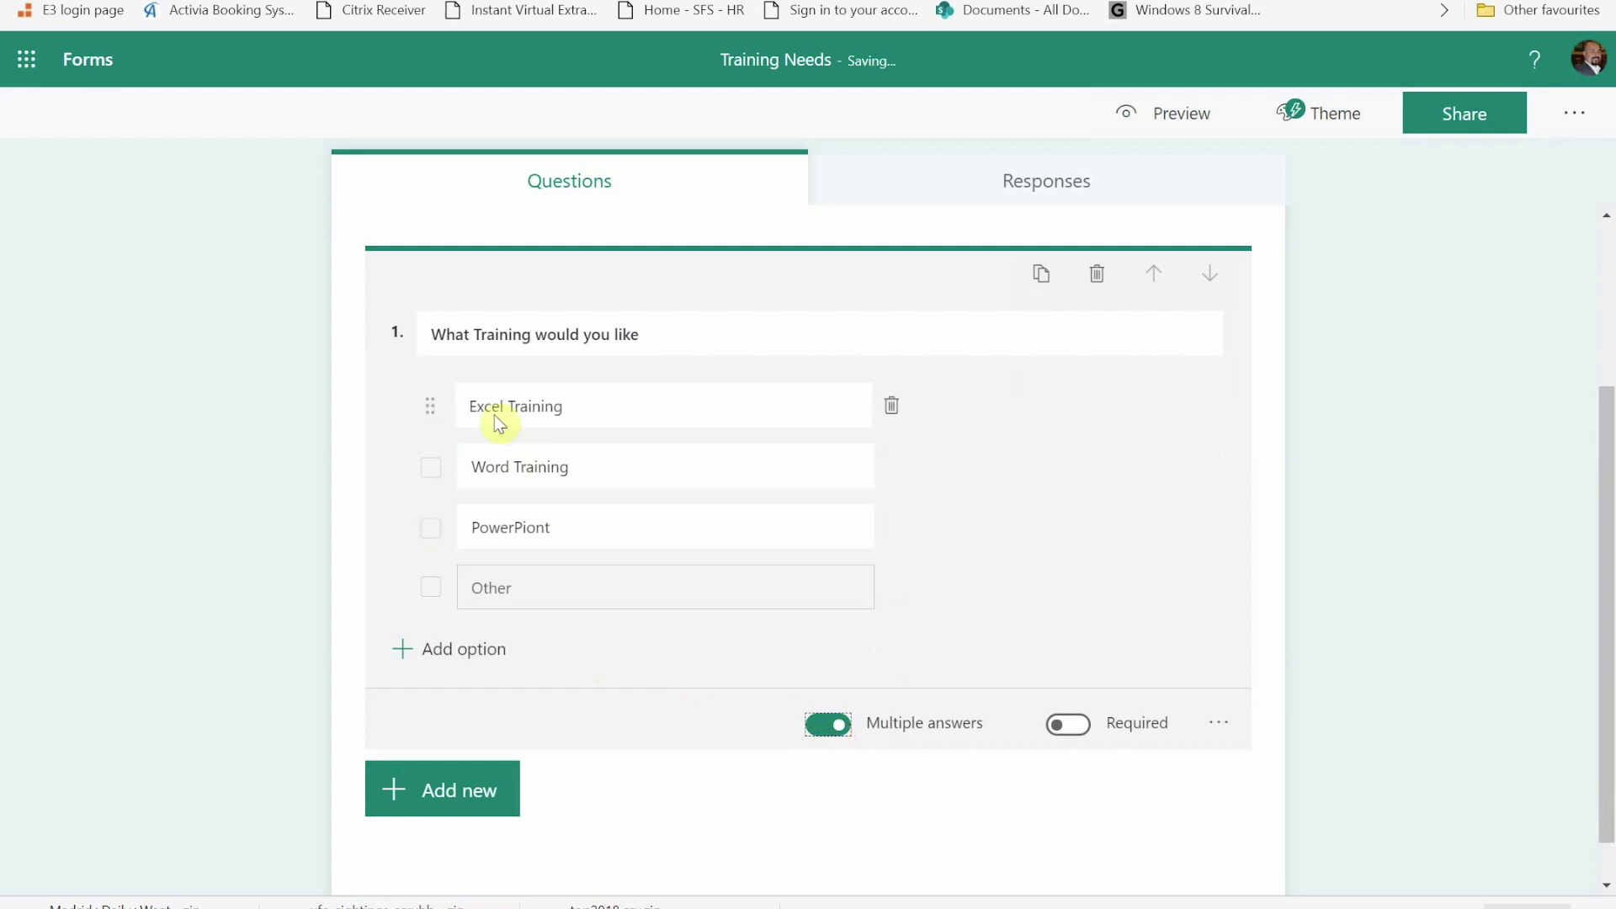
pyautogui.click(818, 727)
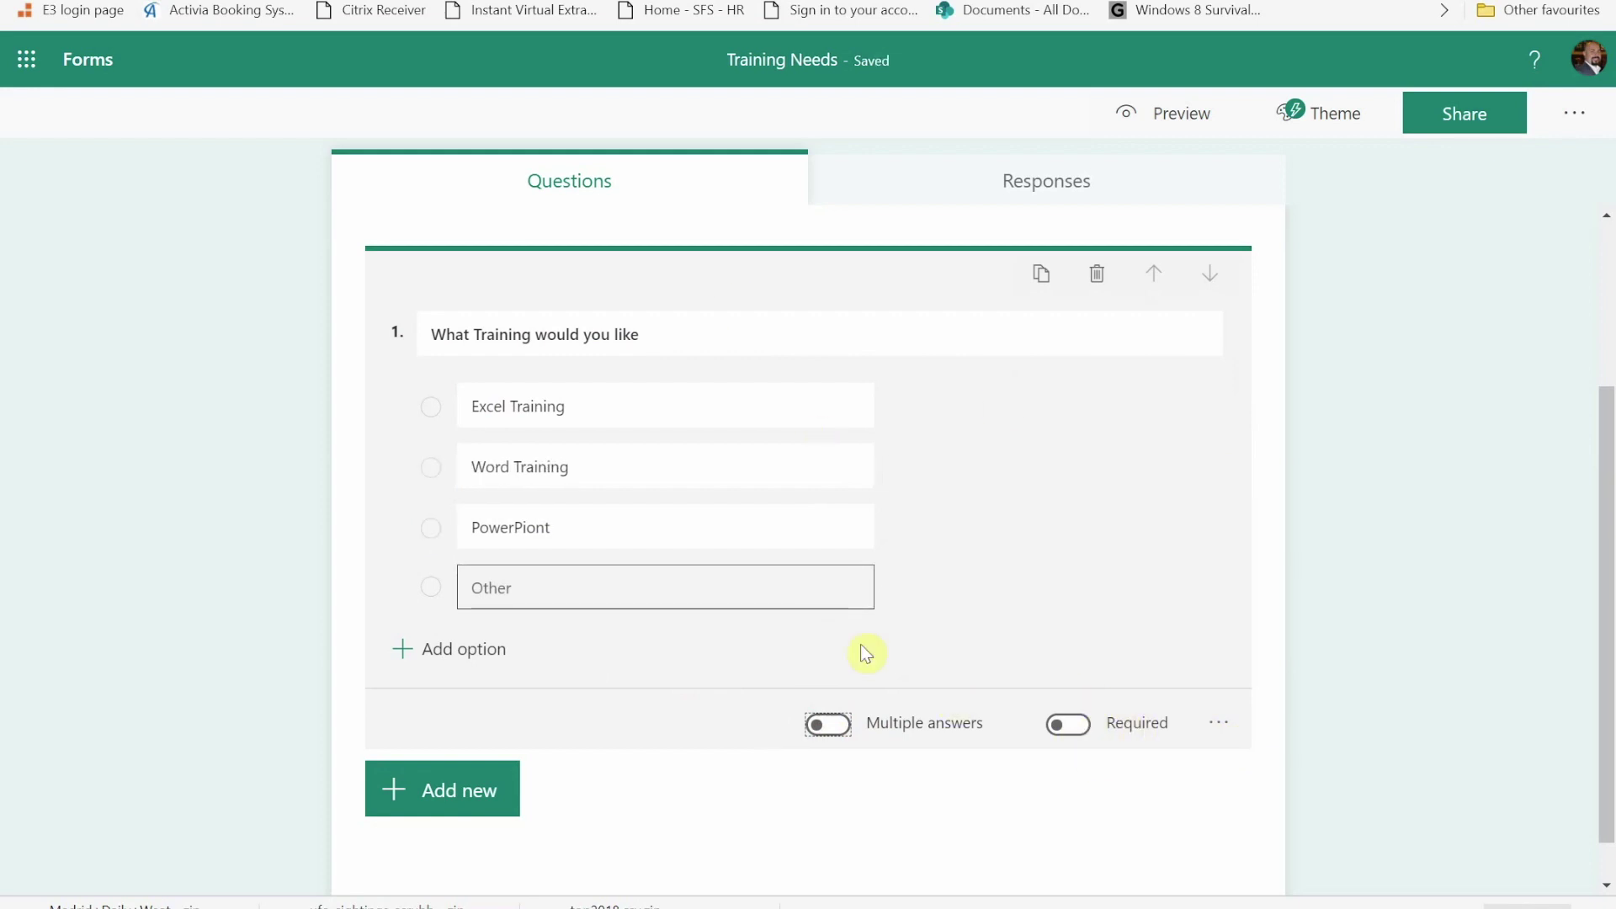
pyautogui.click(1070, 740)
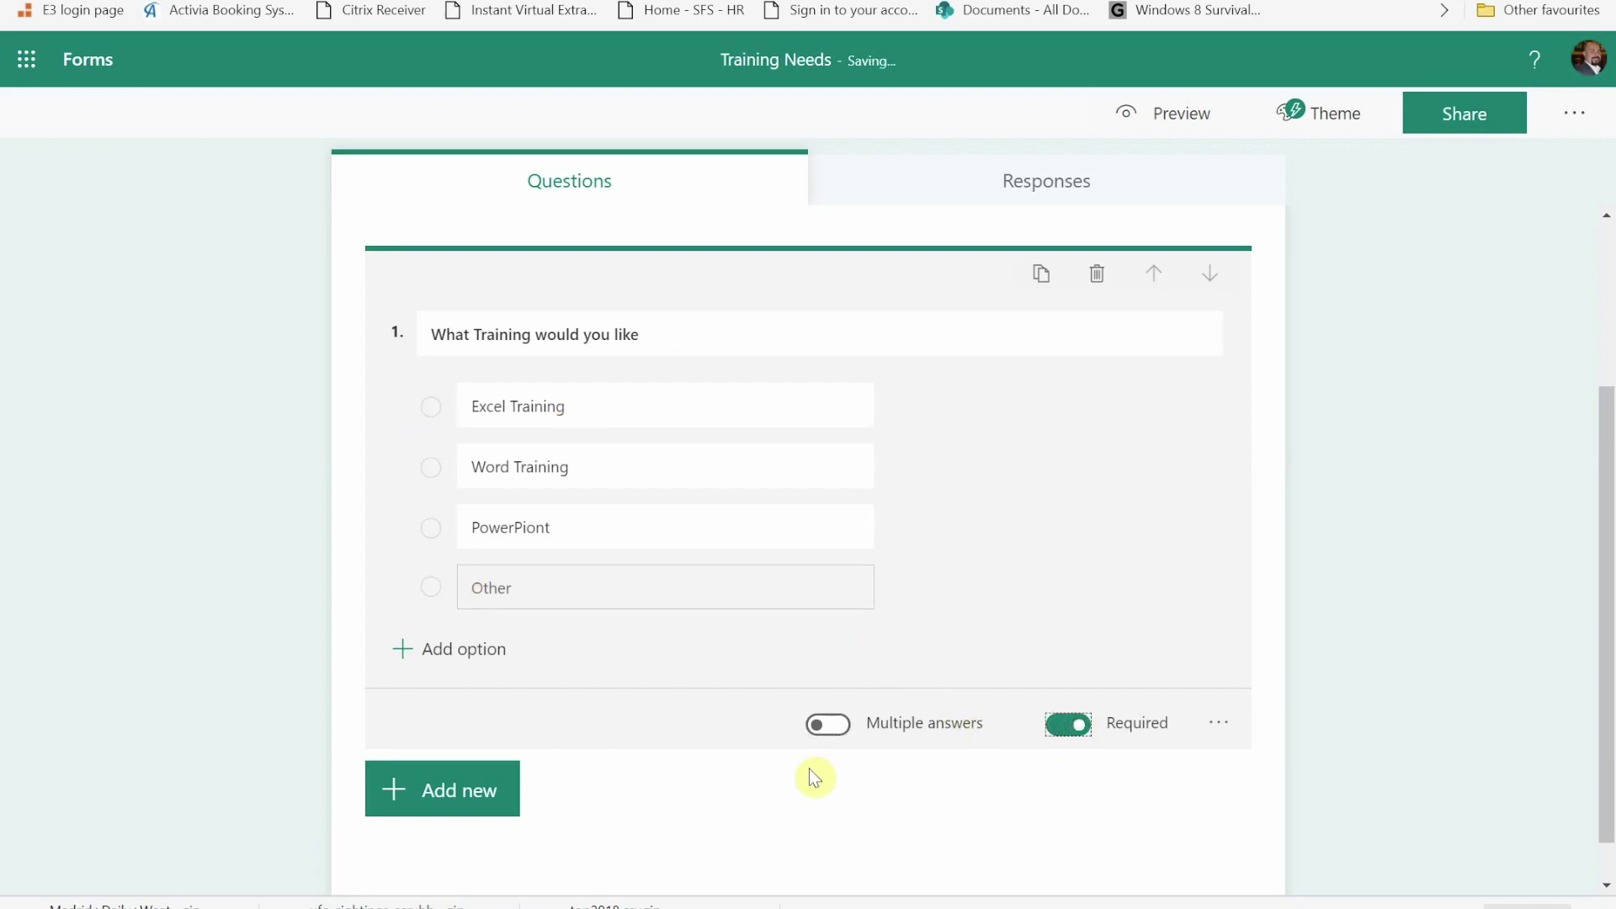
pyautogui.scroll(-1, 812, 774)
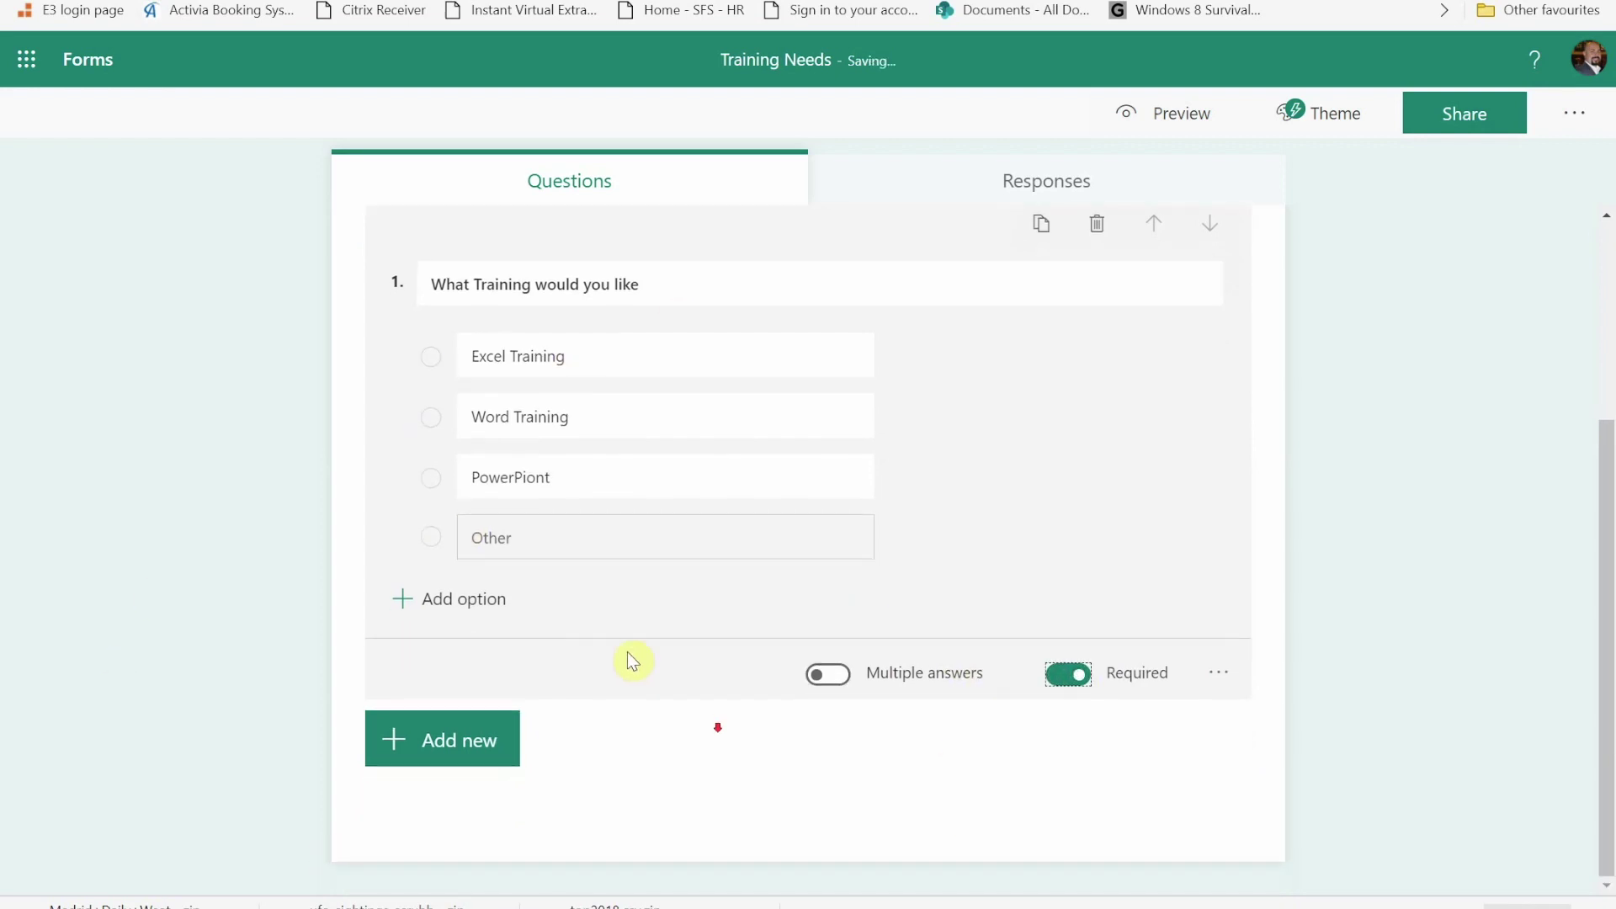
pyautogui.click(456, 740)
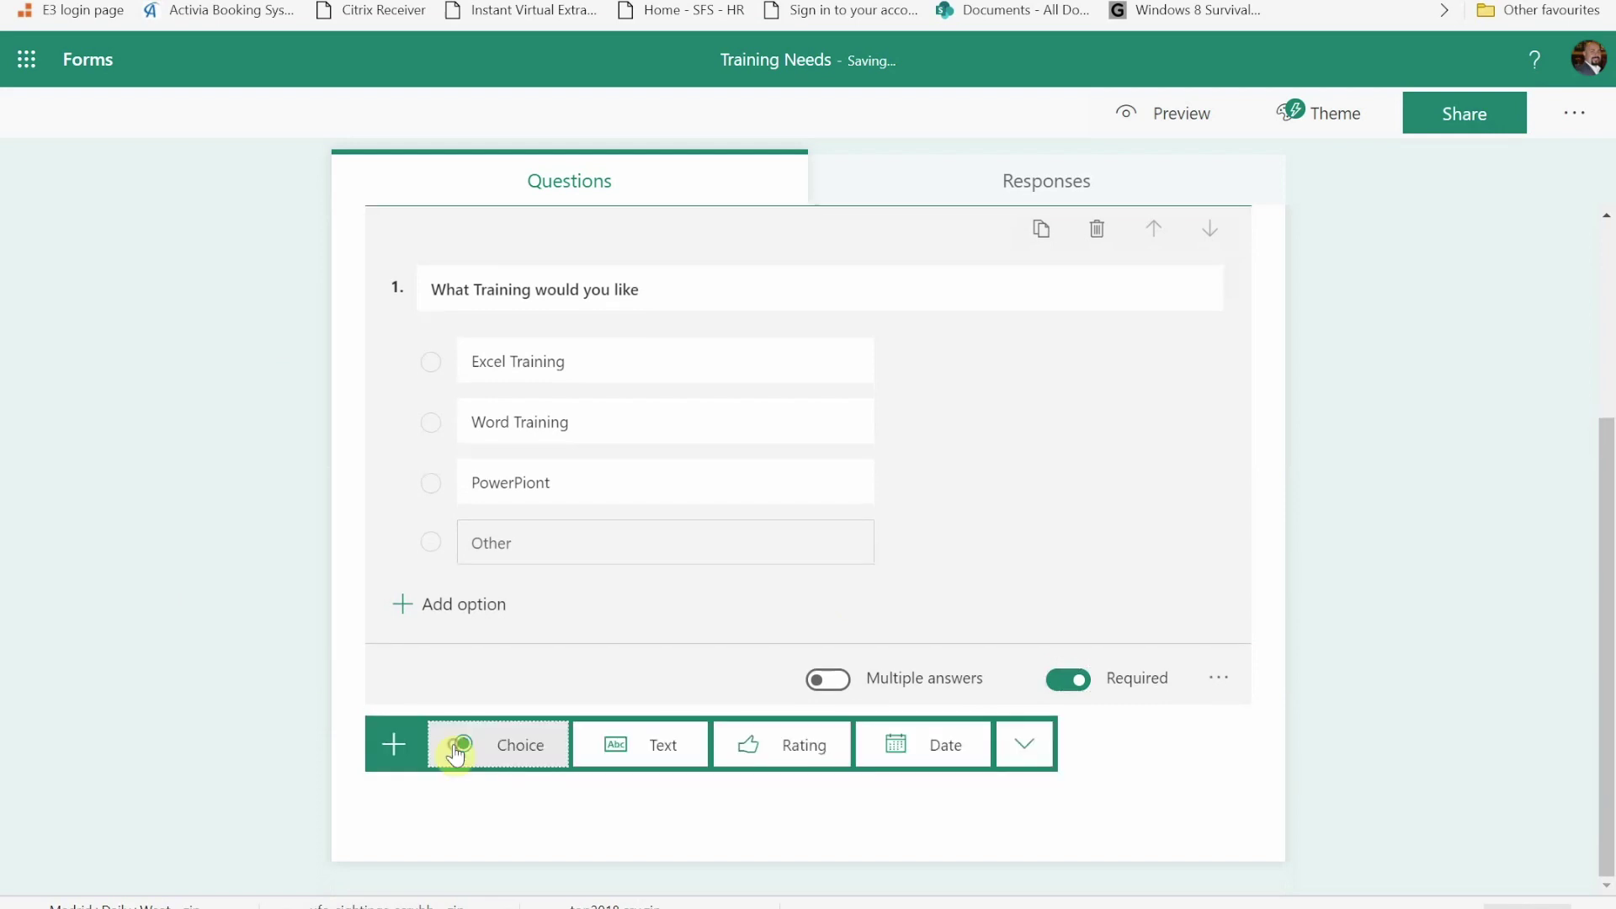
# - Add short-answer text question 2 'Enter your Details', Long answer off, dismissing the Branching tip
pyautogui.click(649, 747)
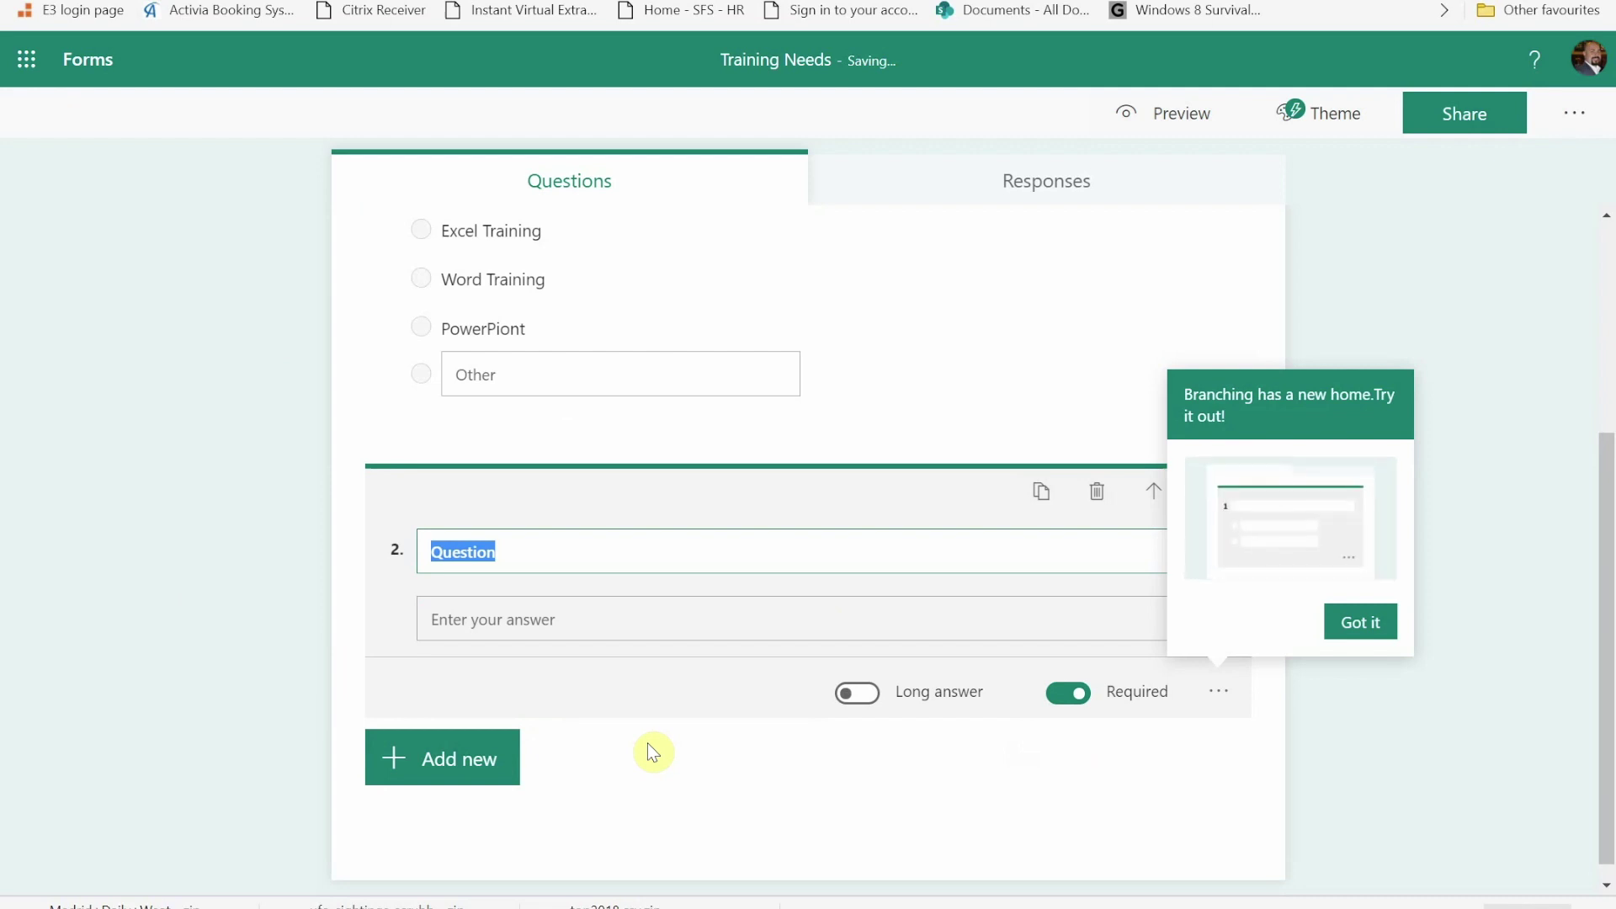
pyautogui.write('Enter your ')
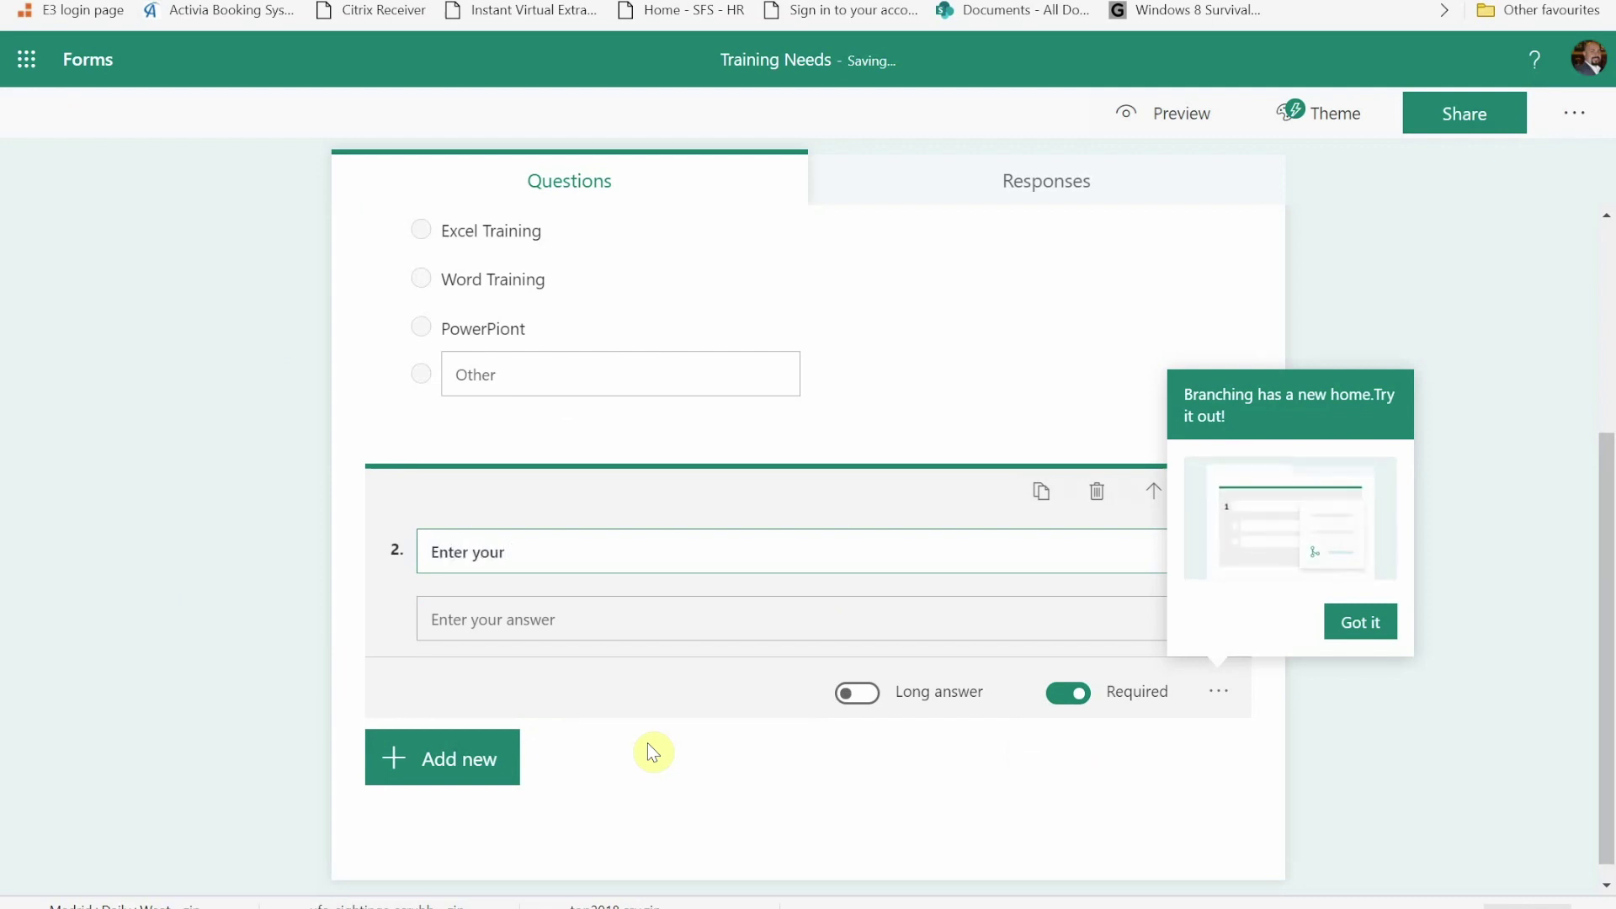
pyautogui.write('Details')
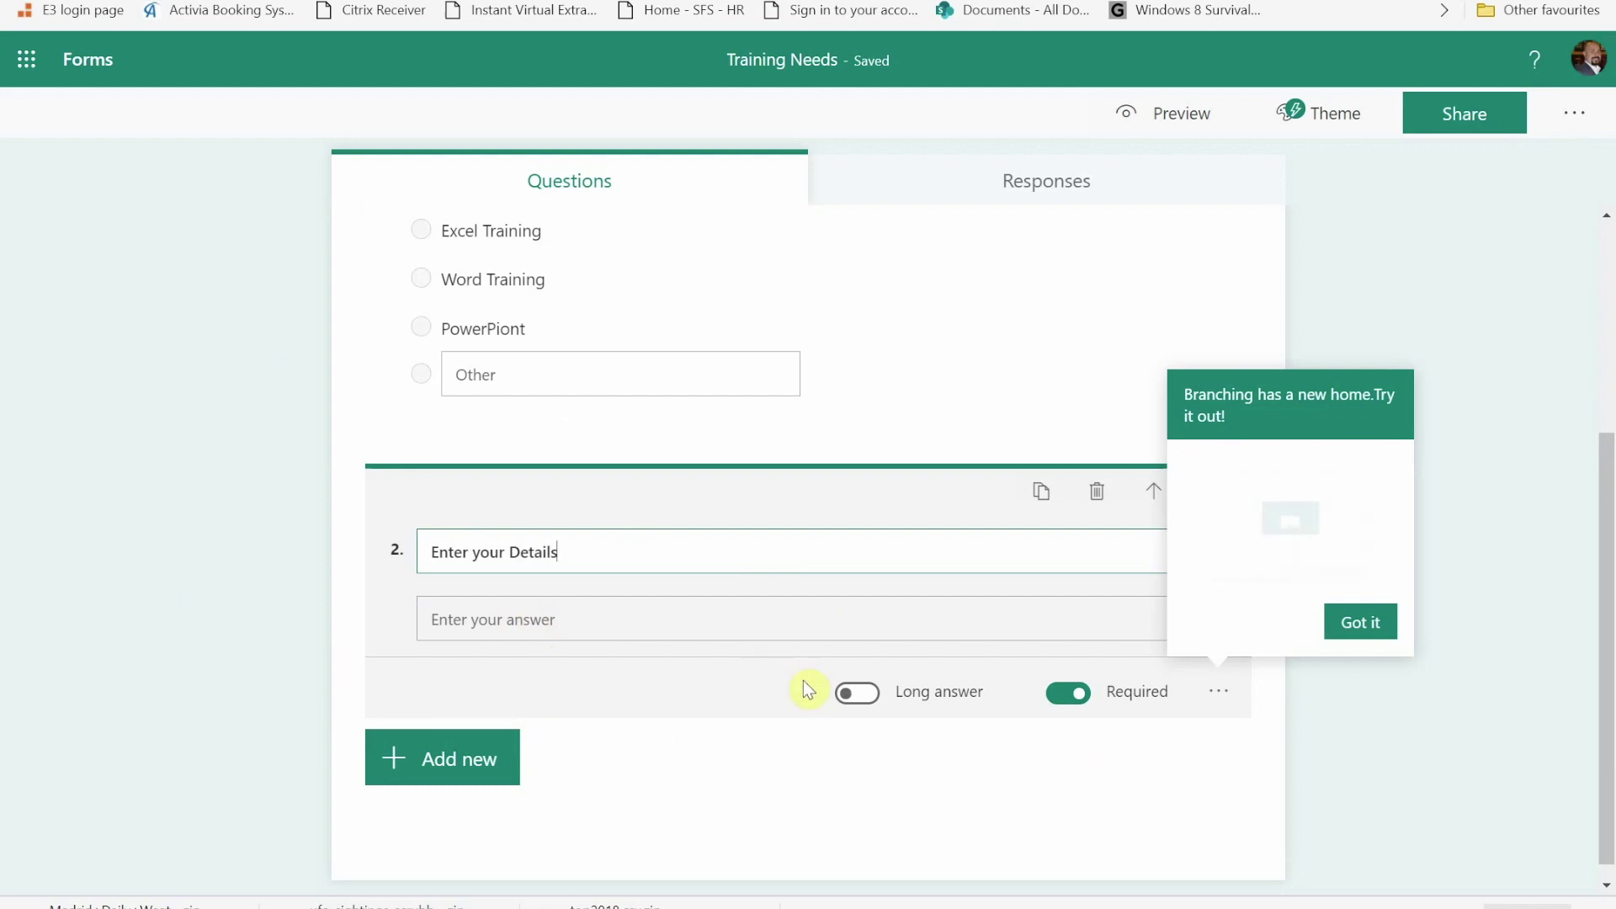
pyautogui.click(858, 699)
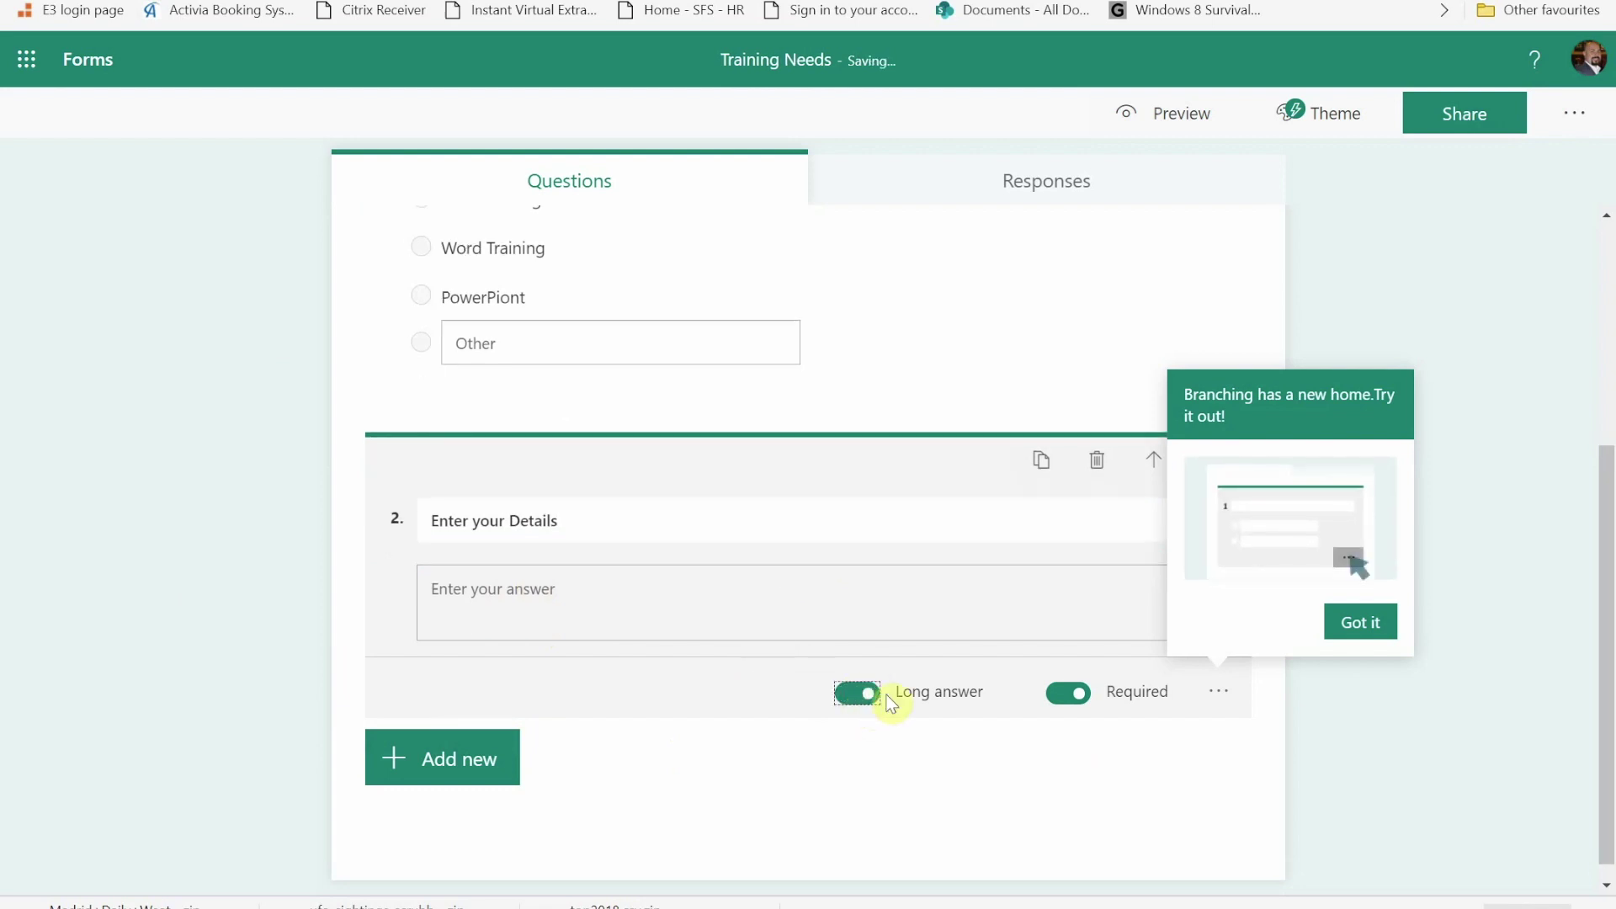
pyautogui.click(858, 699)
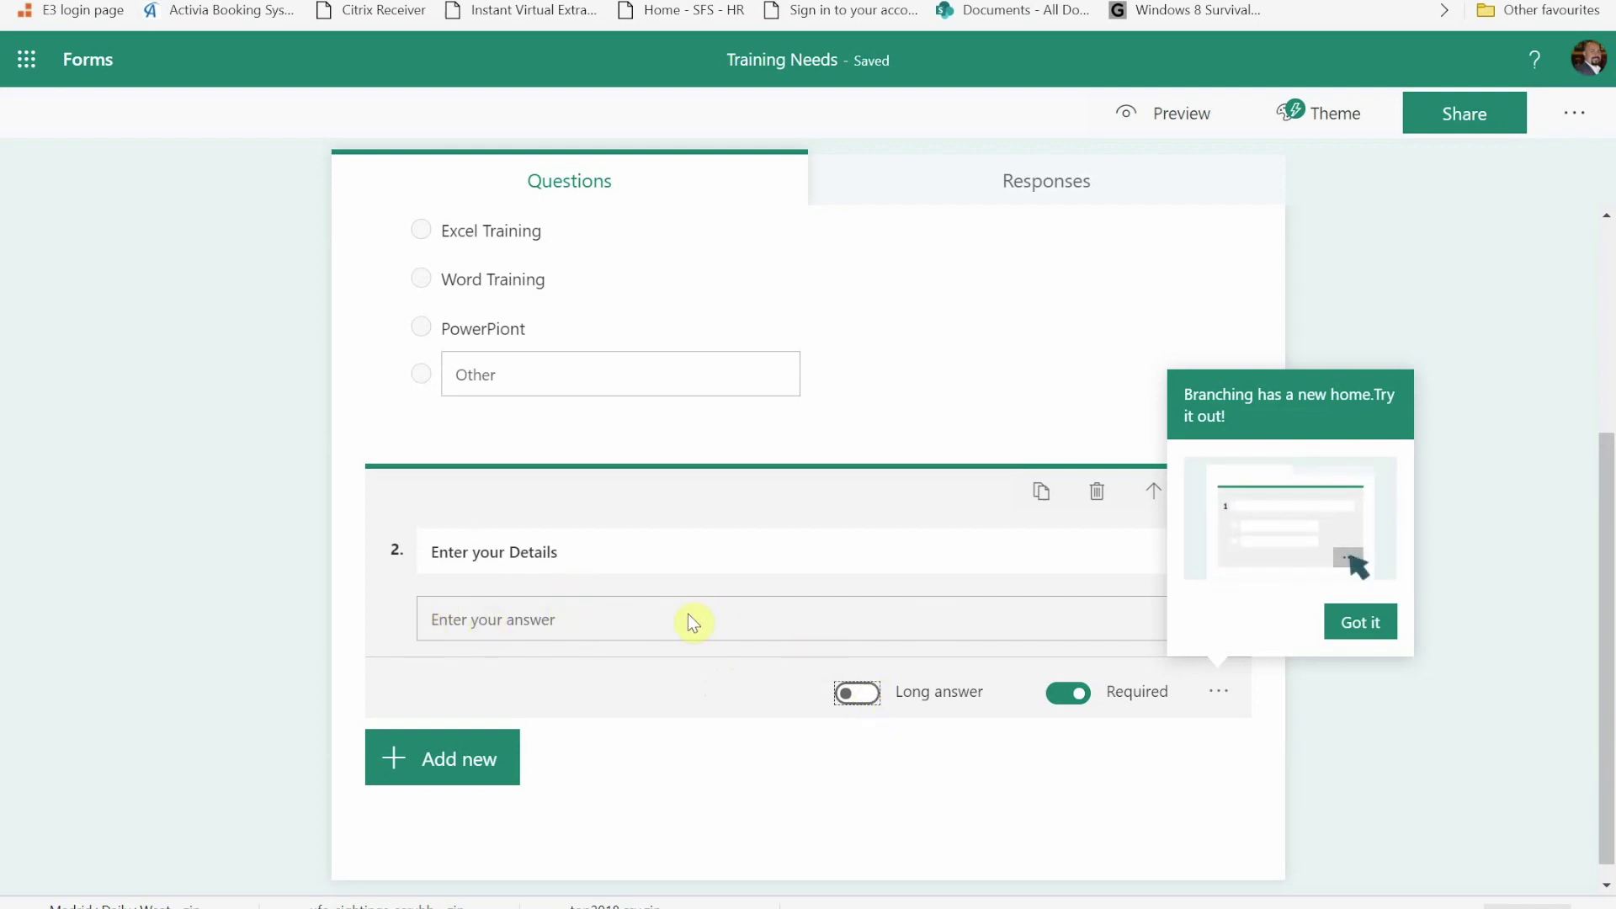
pyautogui.click(858, 694)
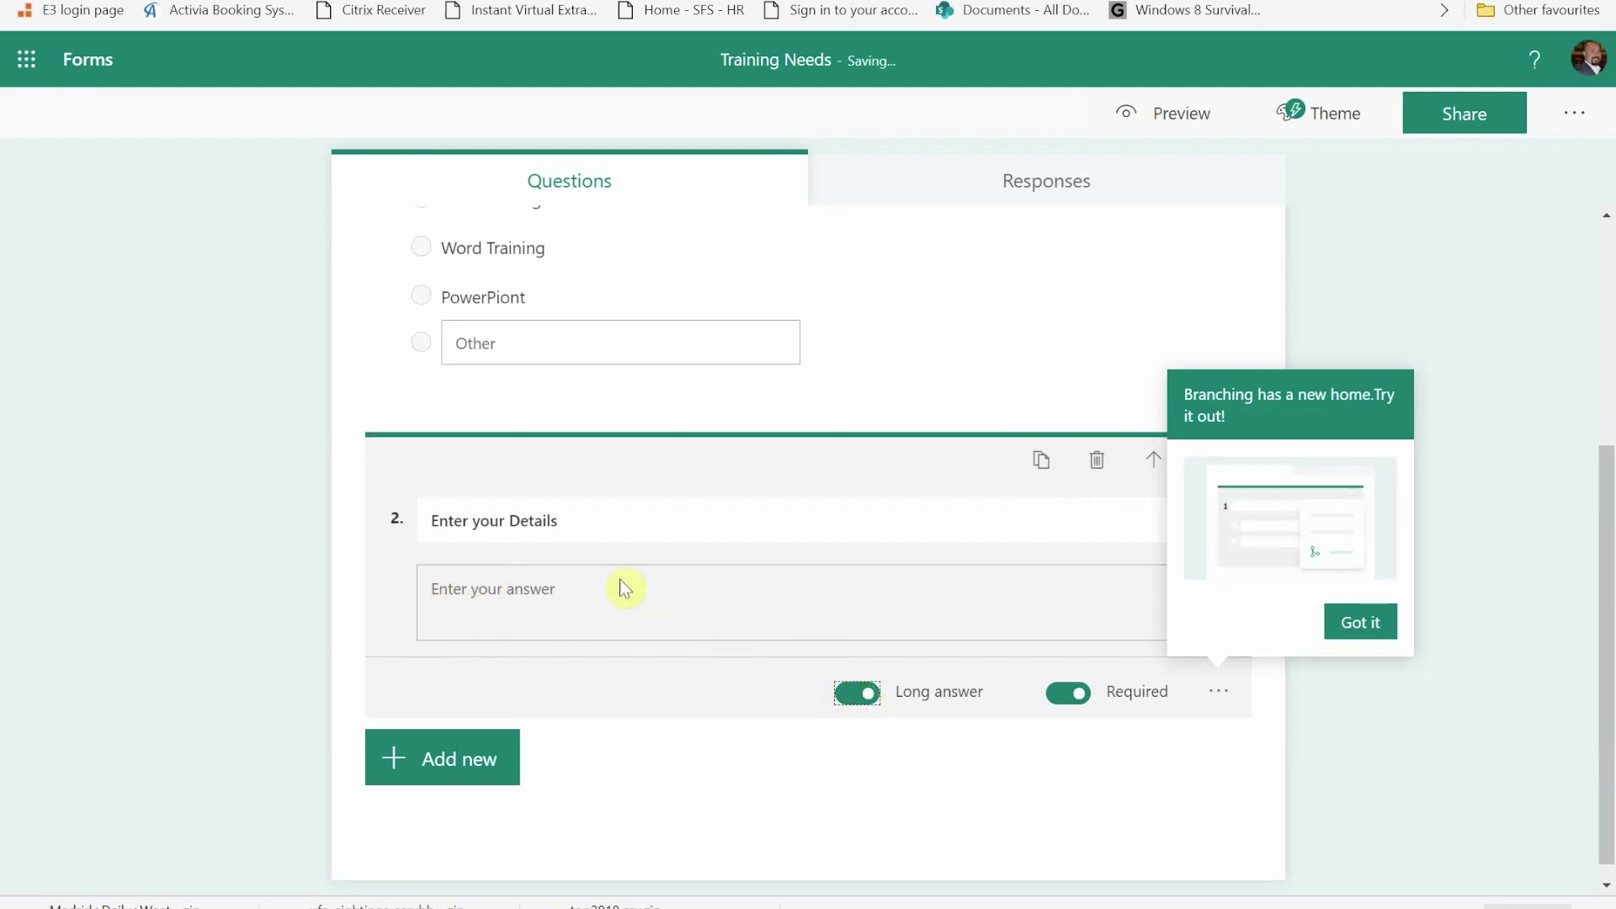
pyautogui.click(863, 698)
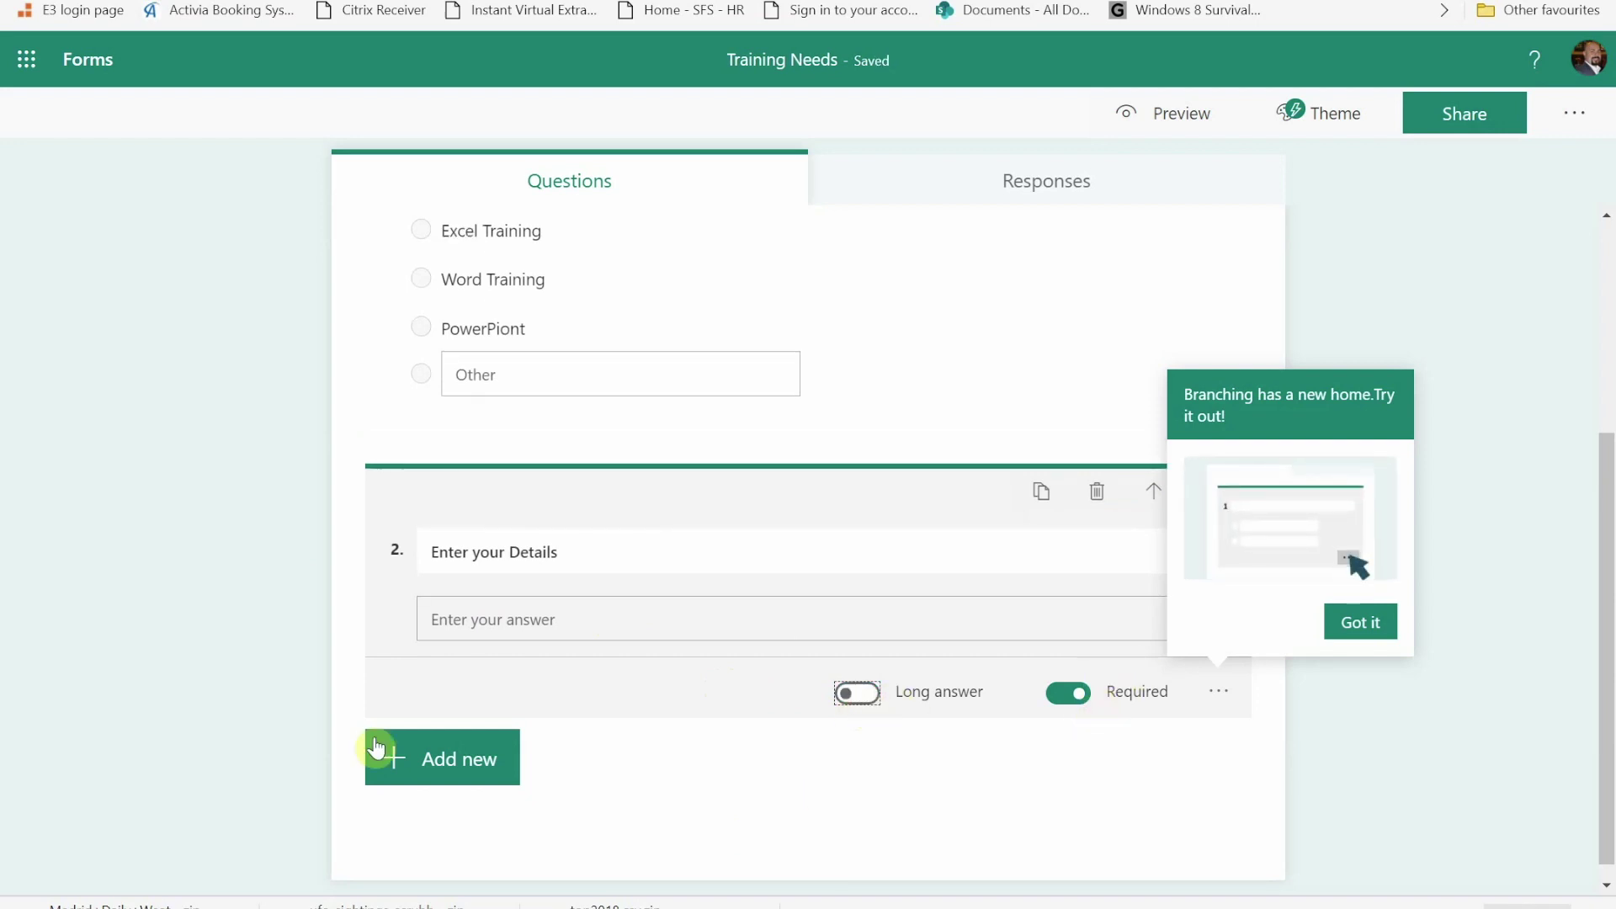
pyautogui.click(445, 774)
pyautogui.click(1358, 623)
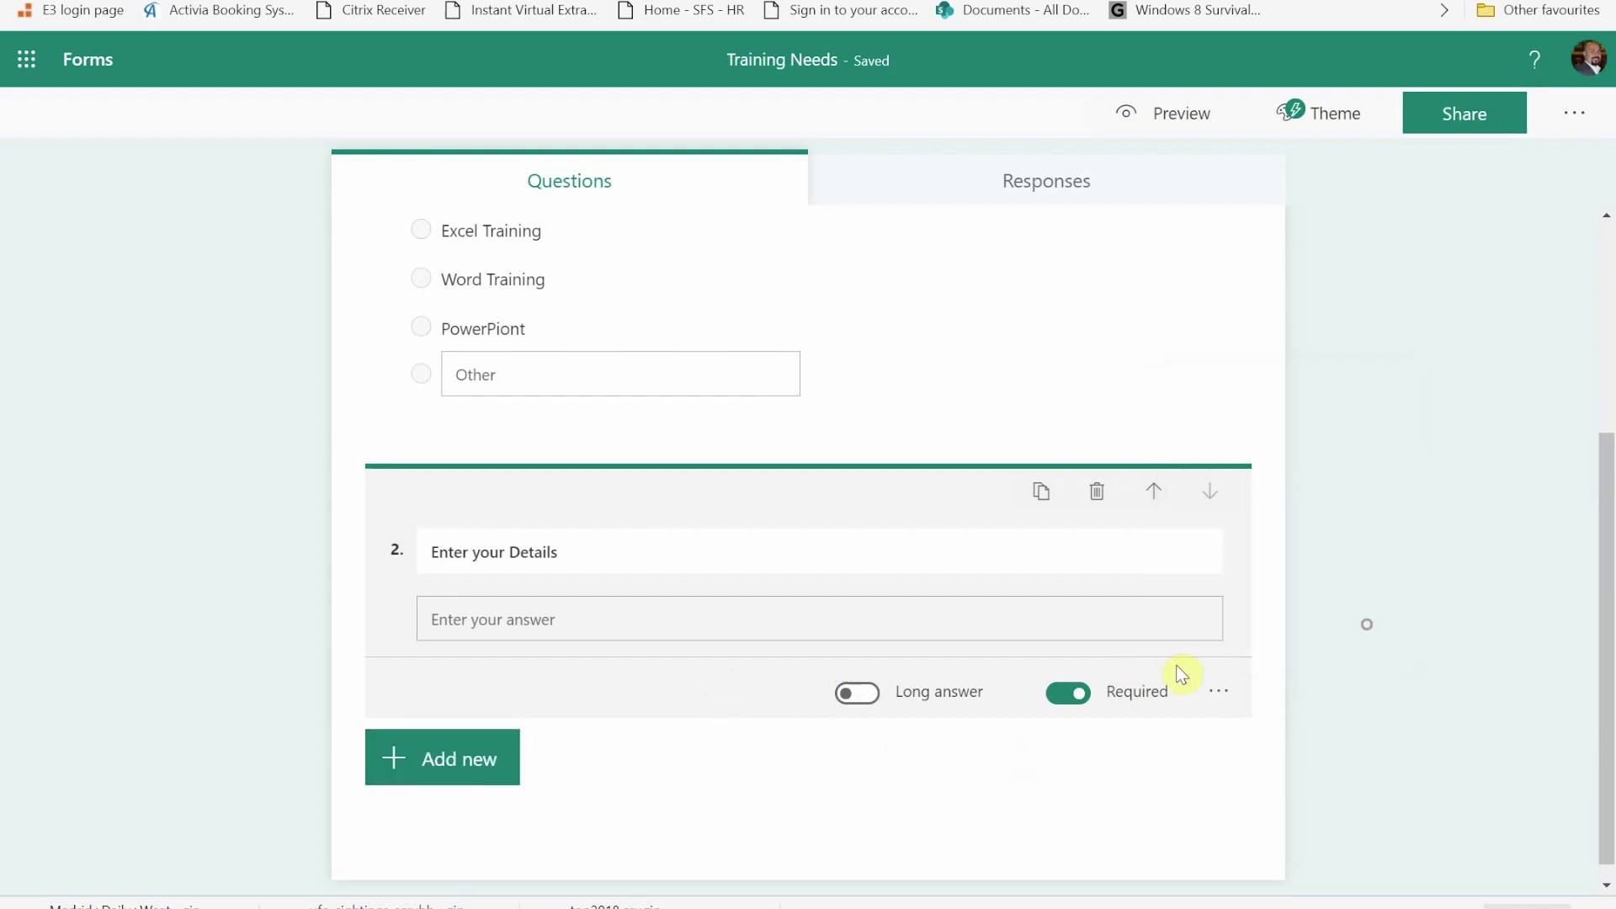
# - Add rating question 3 'What level do you feel you are at now?' with 10 numbered levels
pyautogui.click(442, 762)
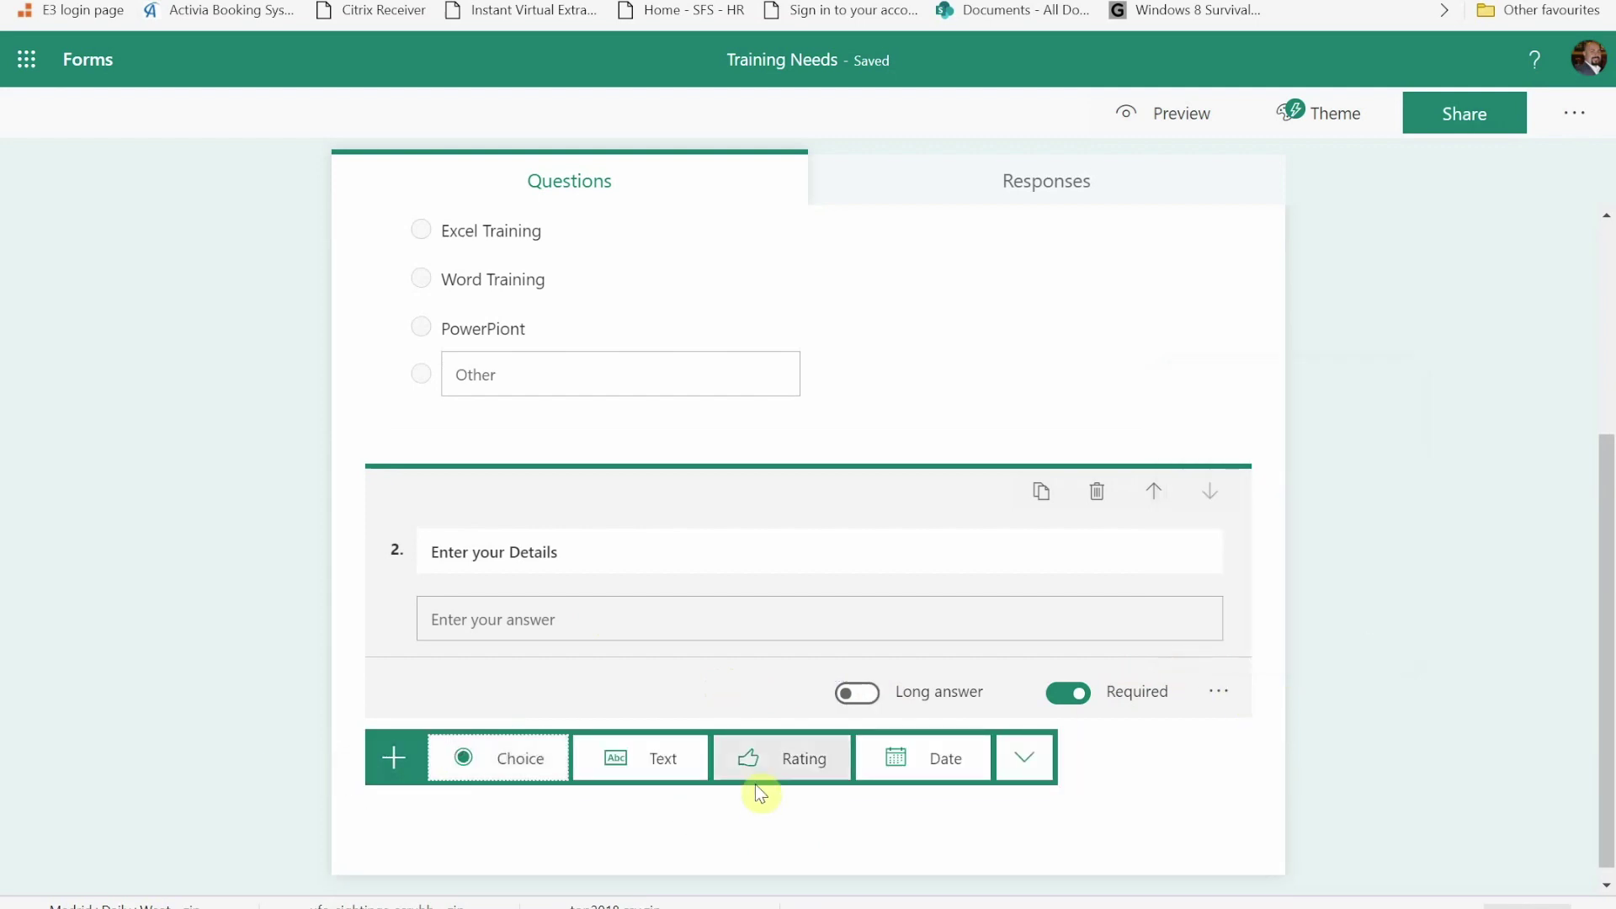
pyautogui.click(798, 762)
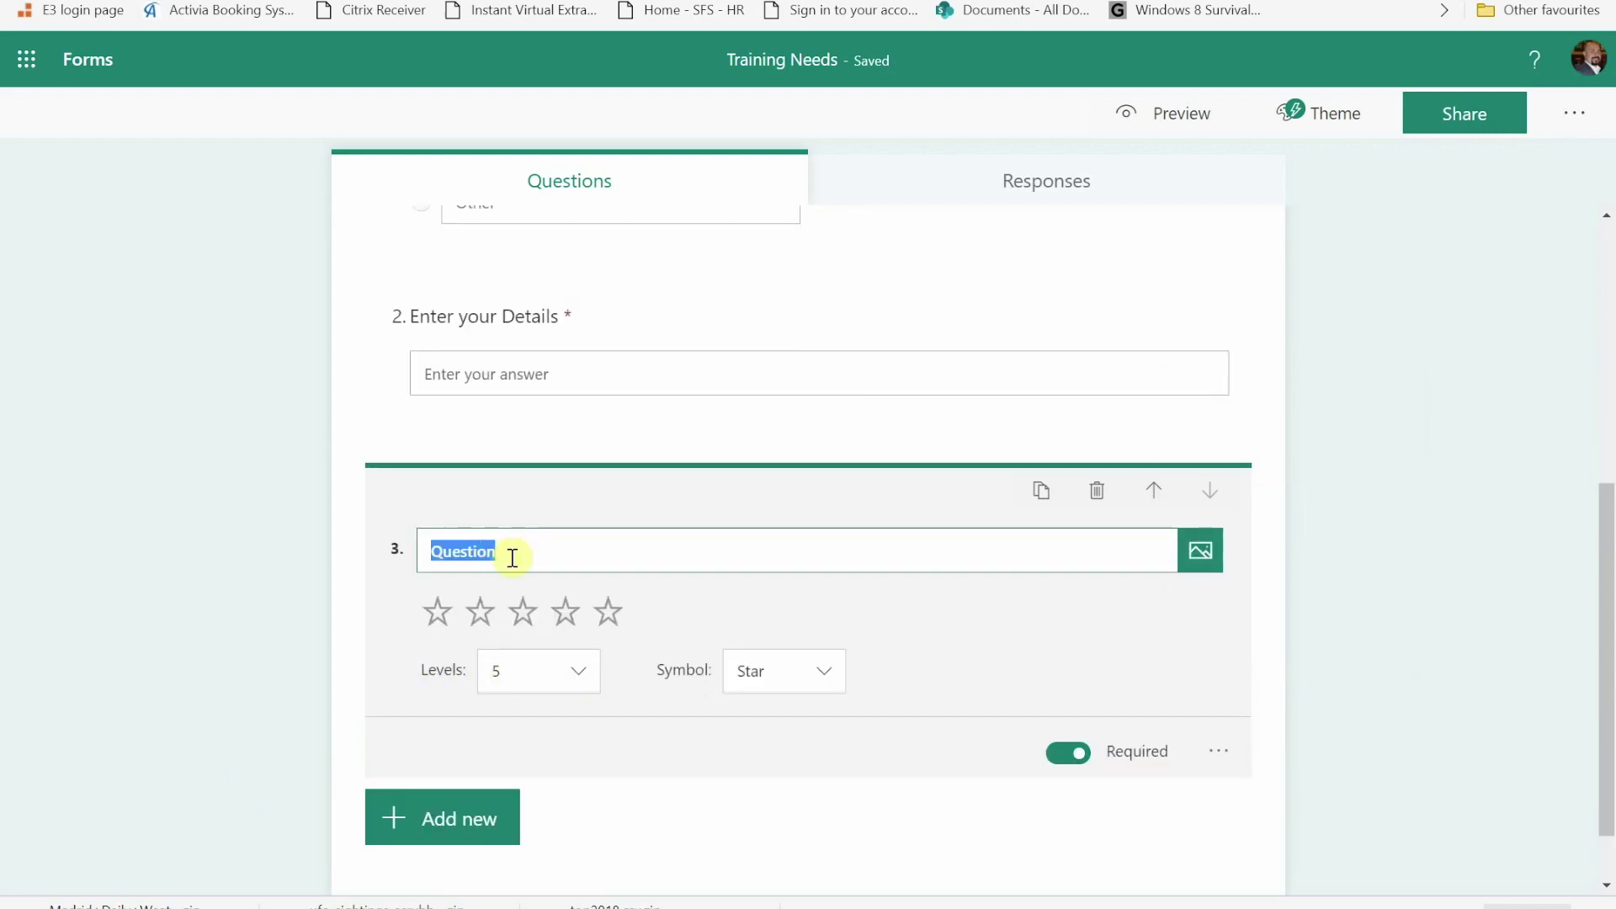
pyautogui.write('Wha')
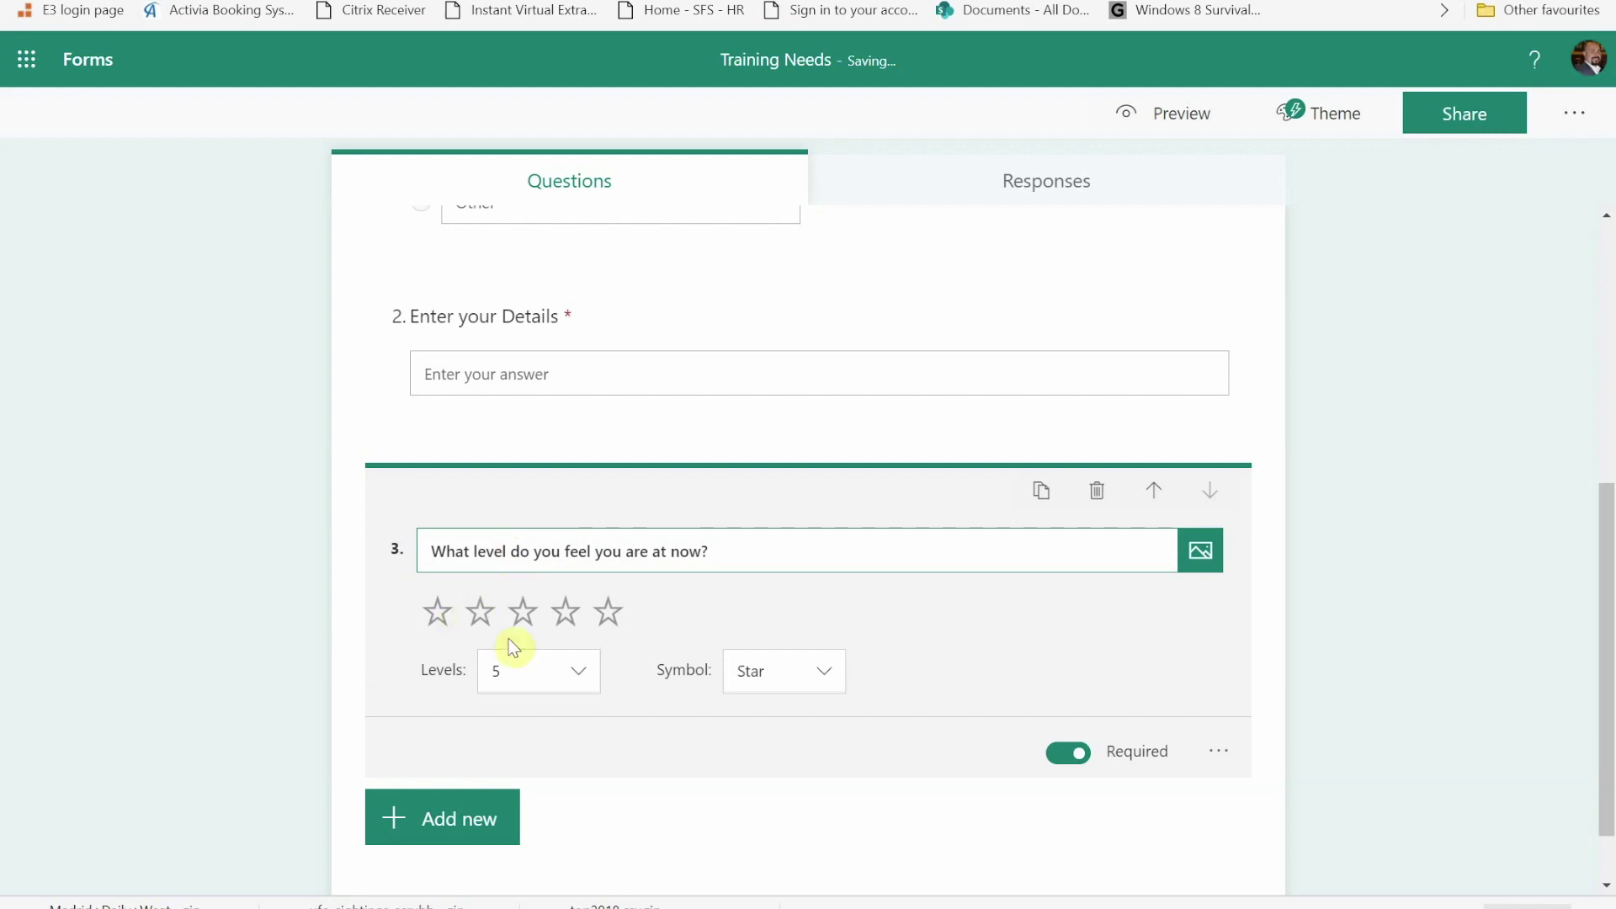
pyautogui.click(577, 673)
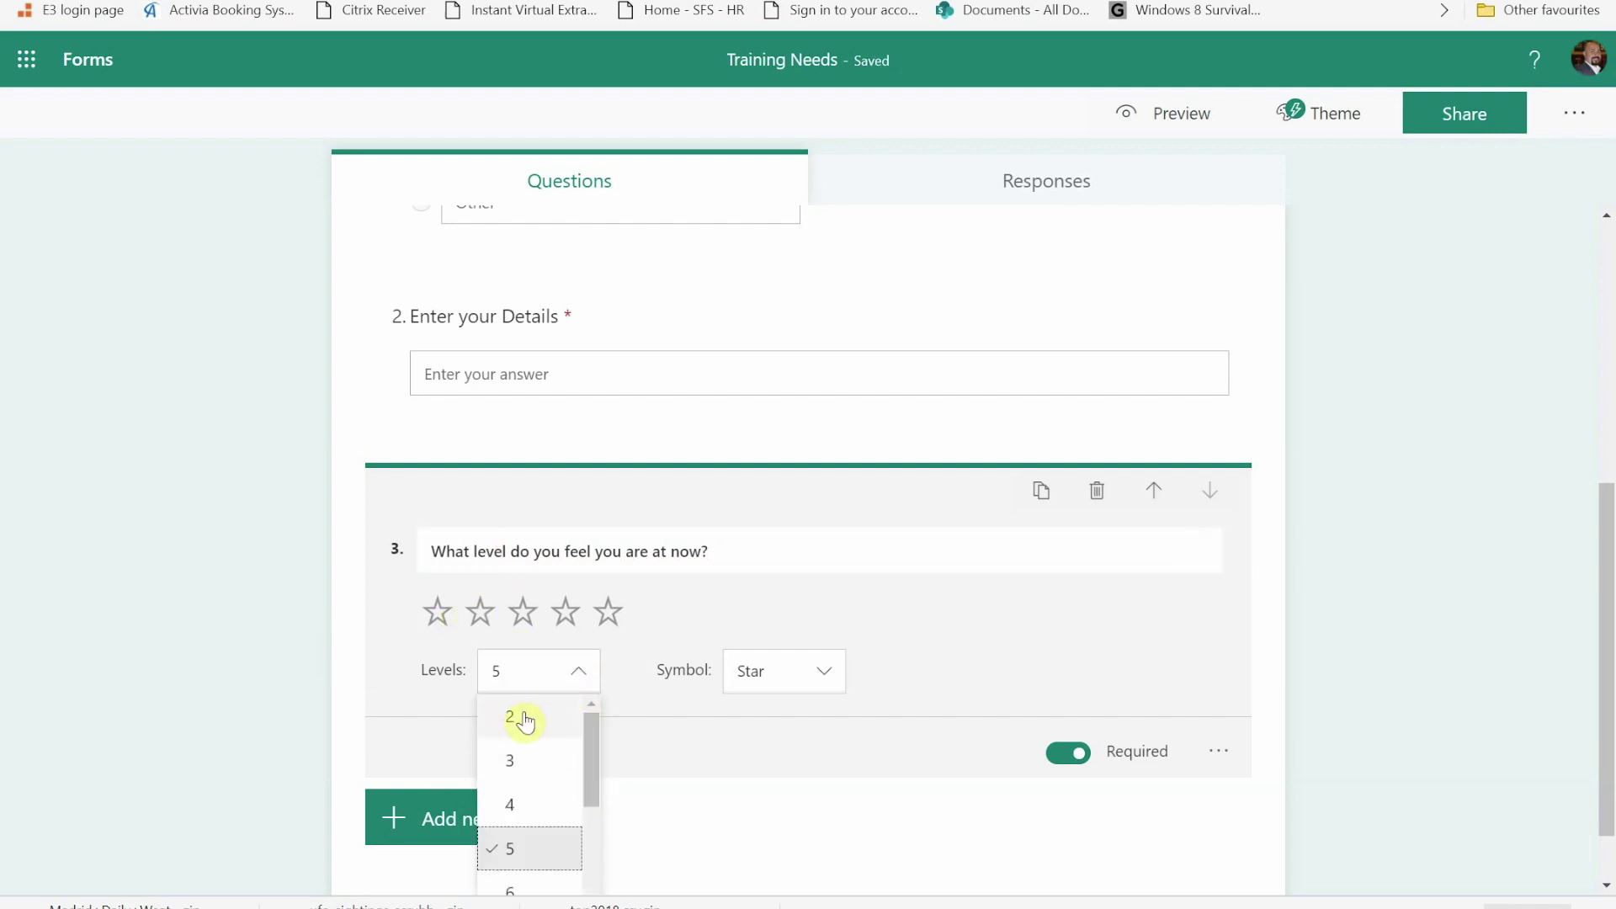
pyautogui.moveTo(591, 734); pyautogui.dragTo(607, 850)
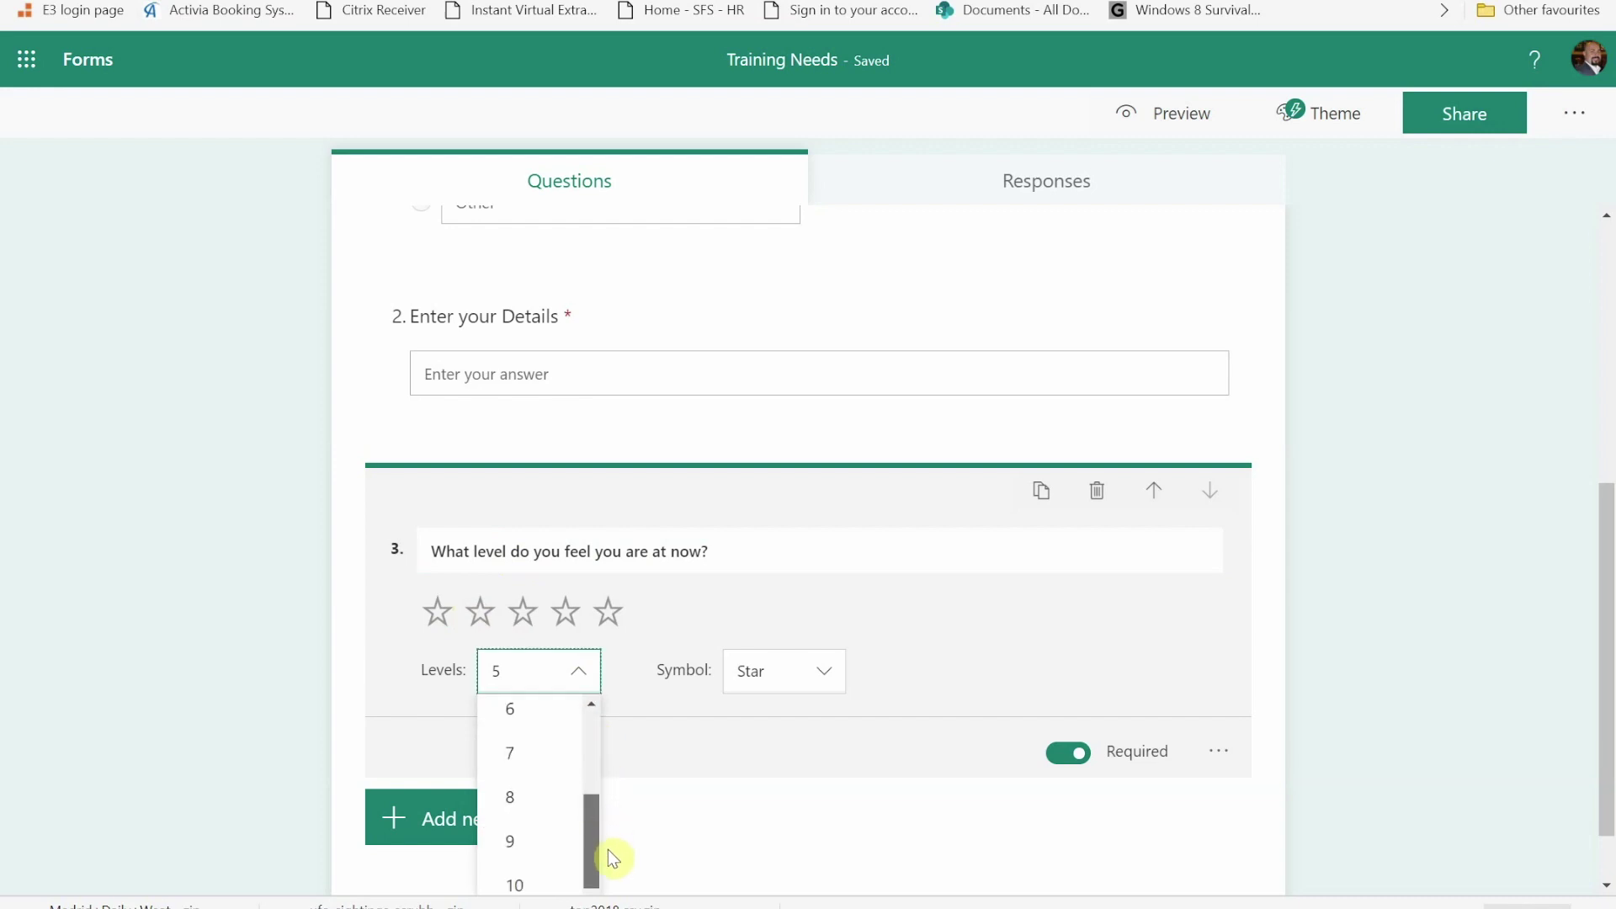
pyautogui.click(530, 884)
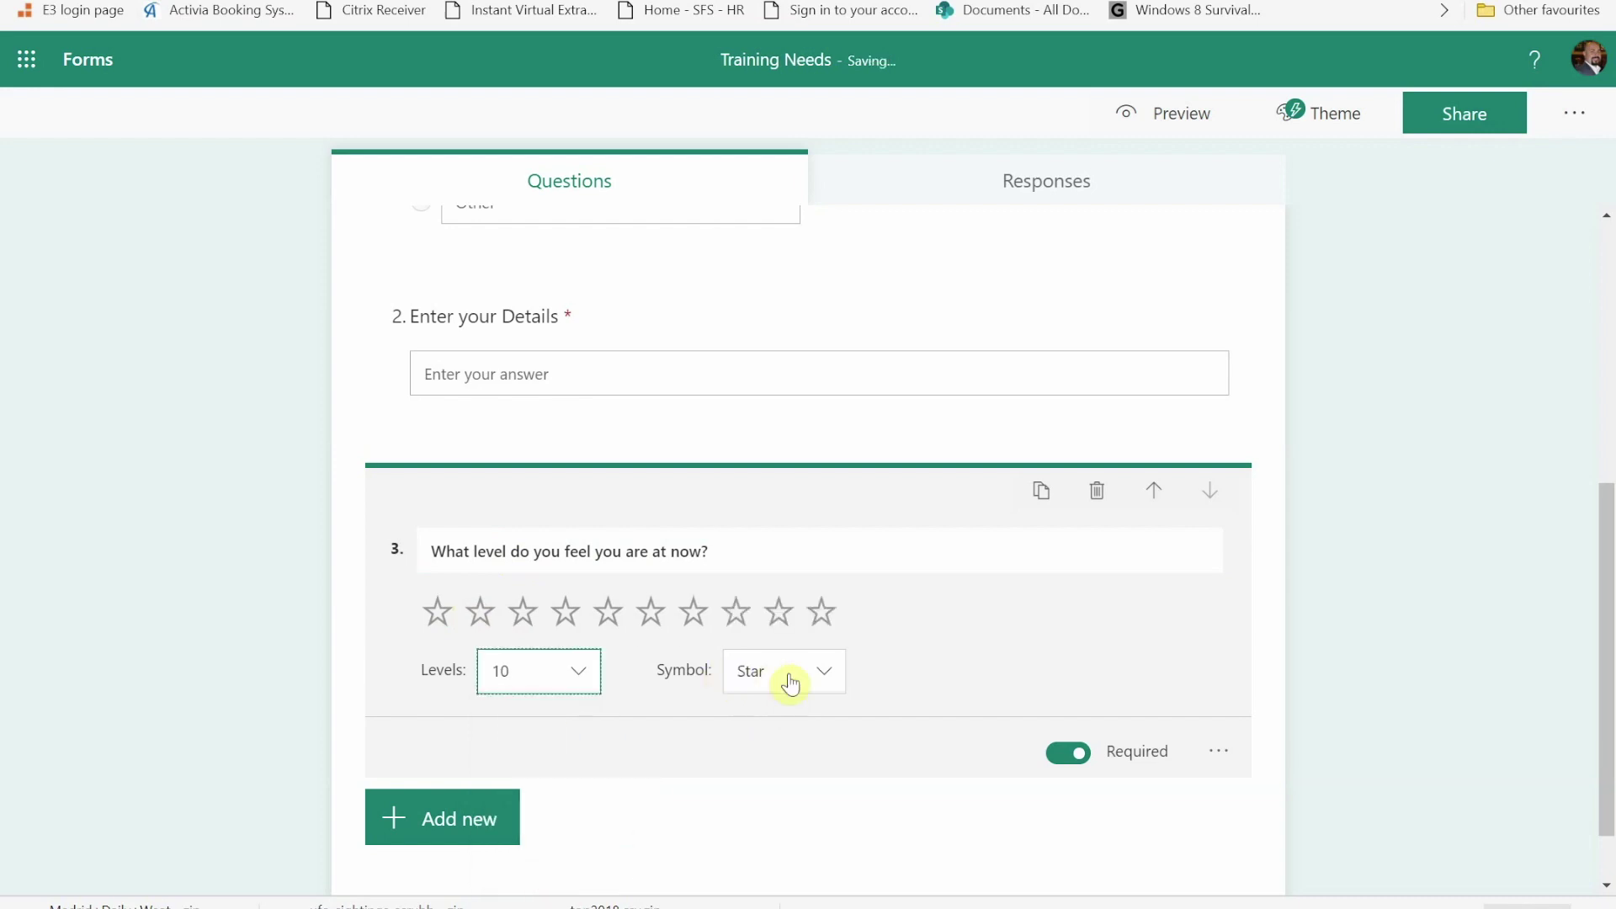
pyautogui.click(822, 682)
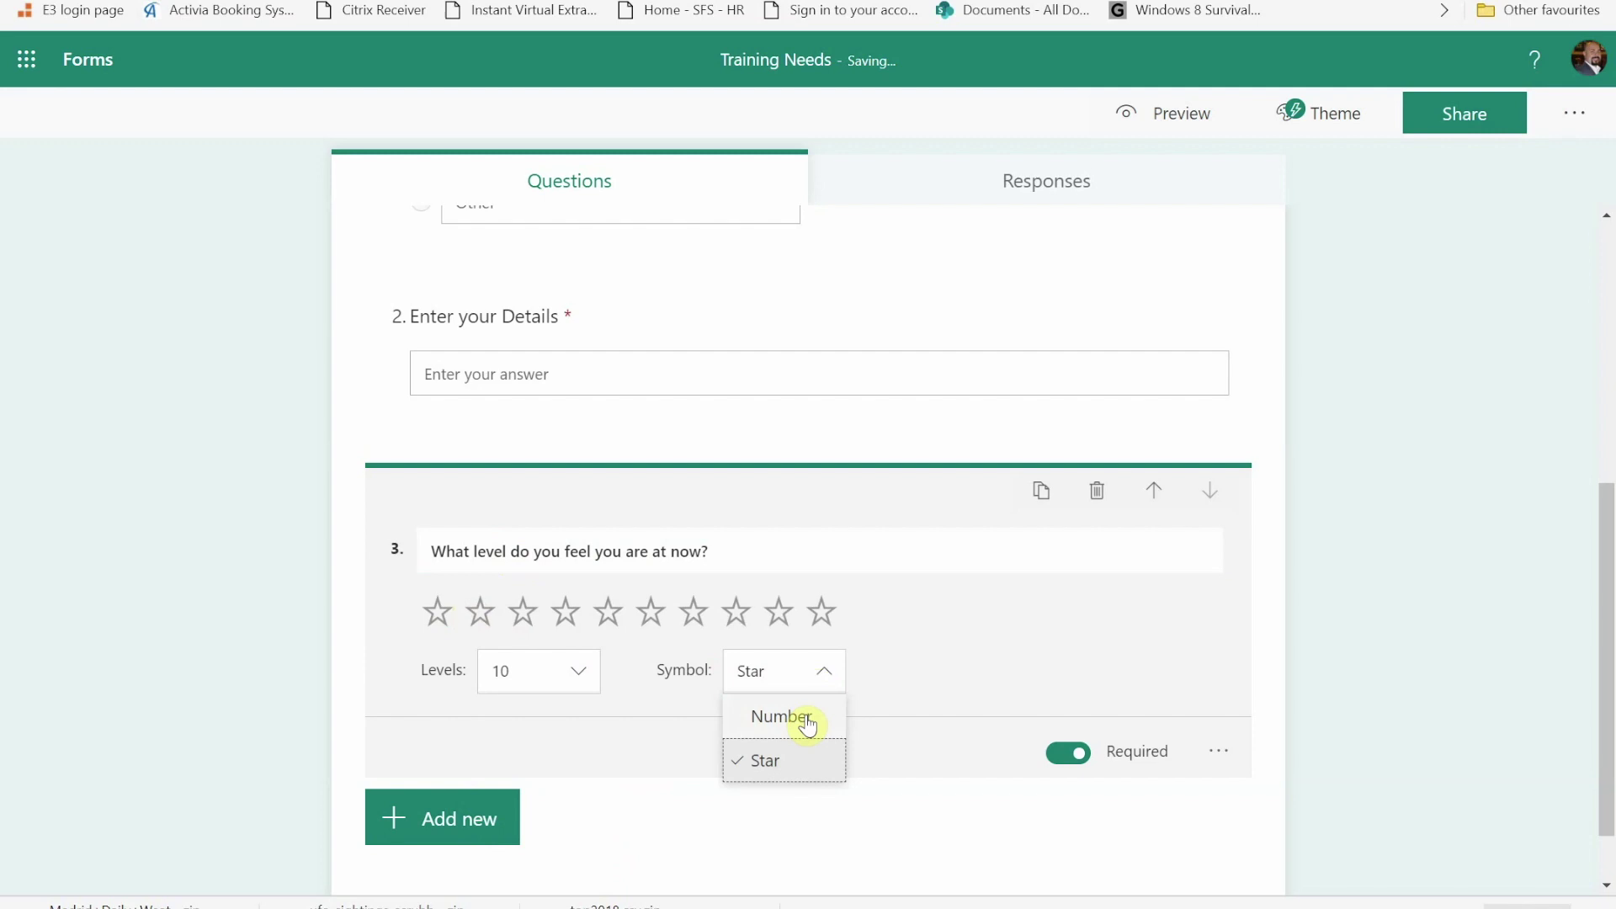
pyautogui.click(808, 720)
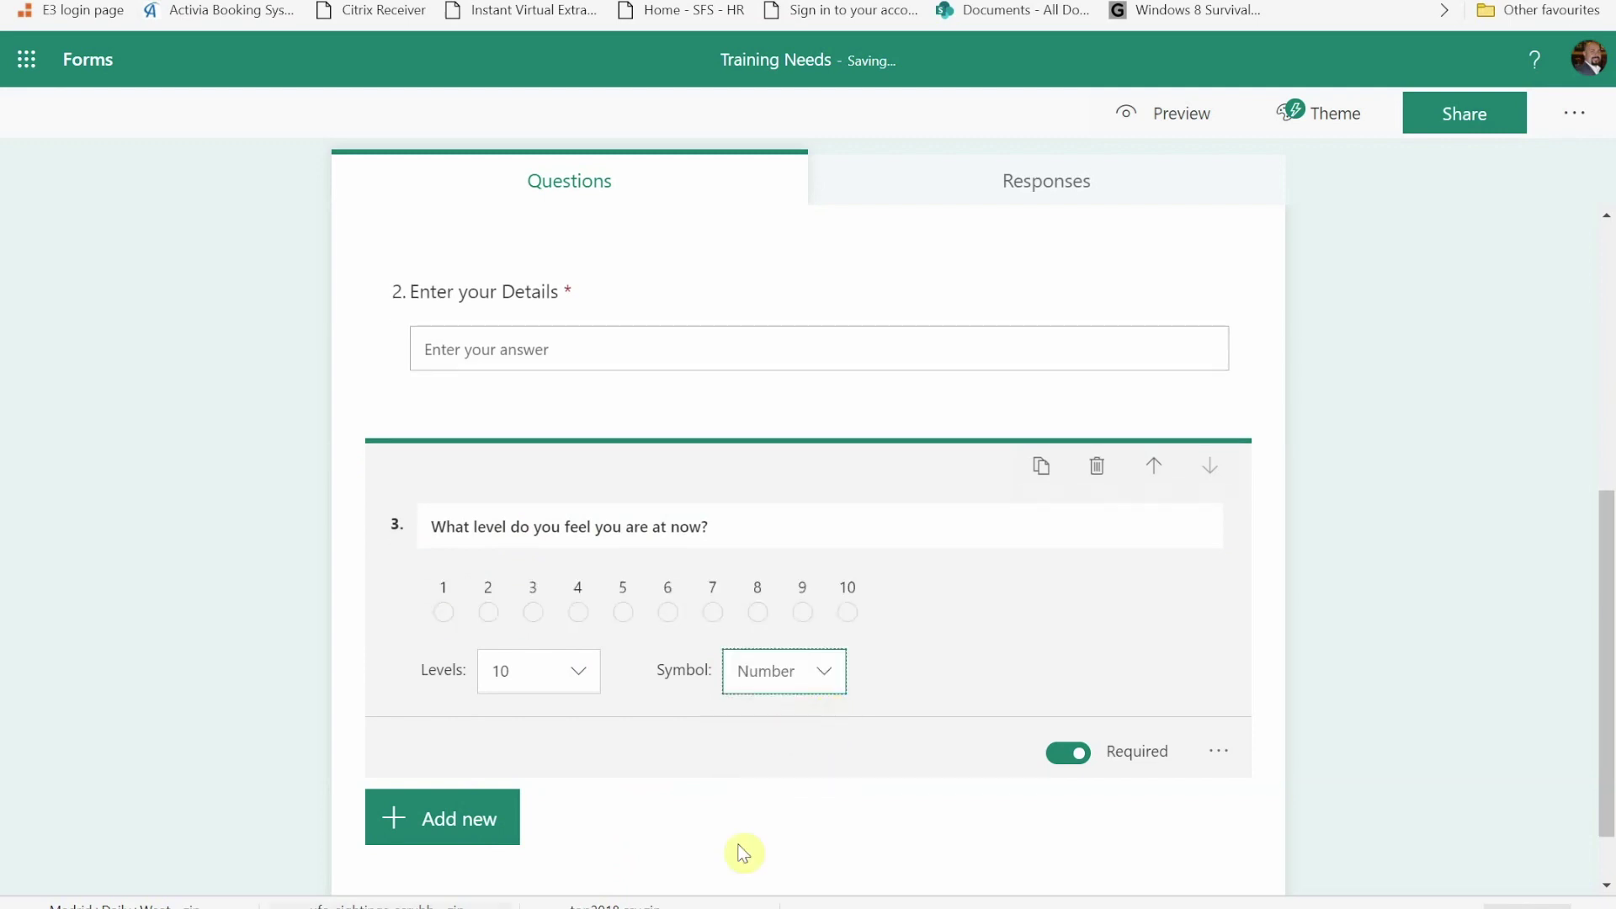
# - Add date question 4 titled 'When would you like Training?'
pyautogui.click(473, 829)
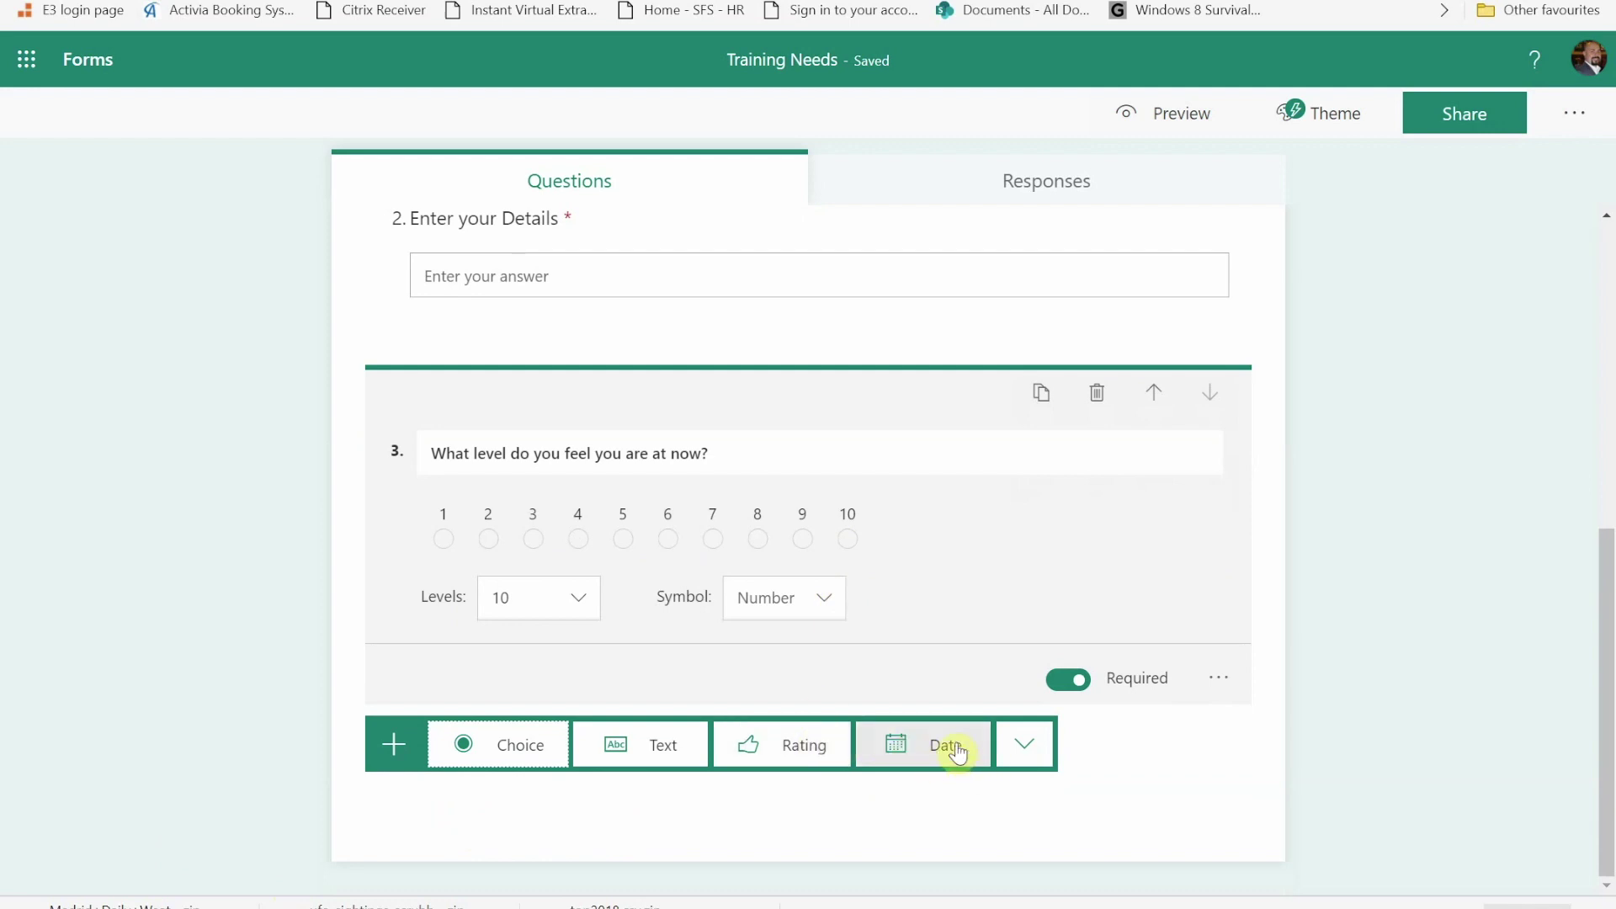
pyautogui.click(957, 749)
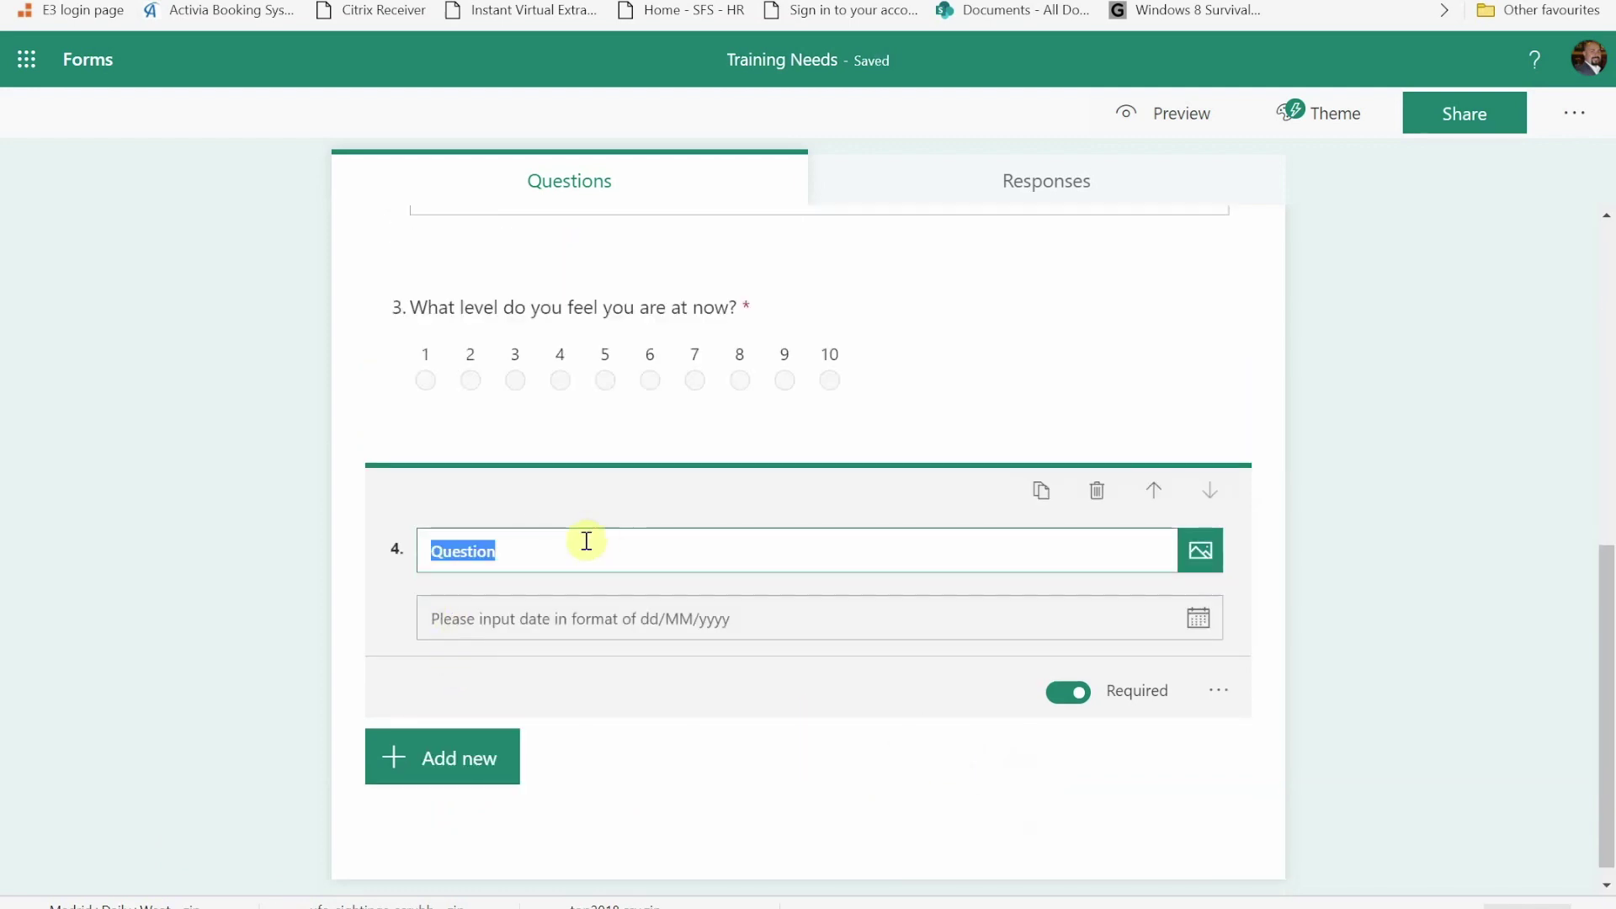
pyautogui.write('When would you like Training?')
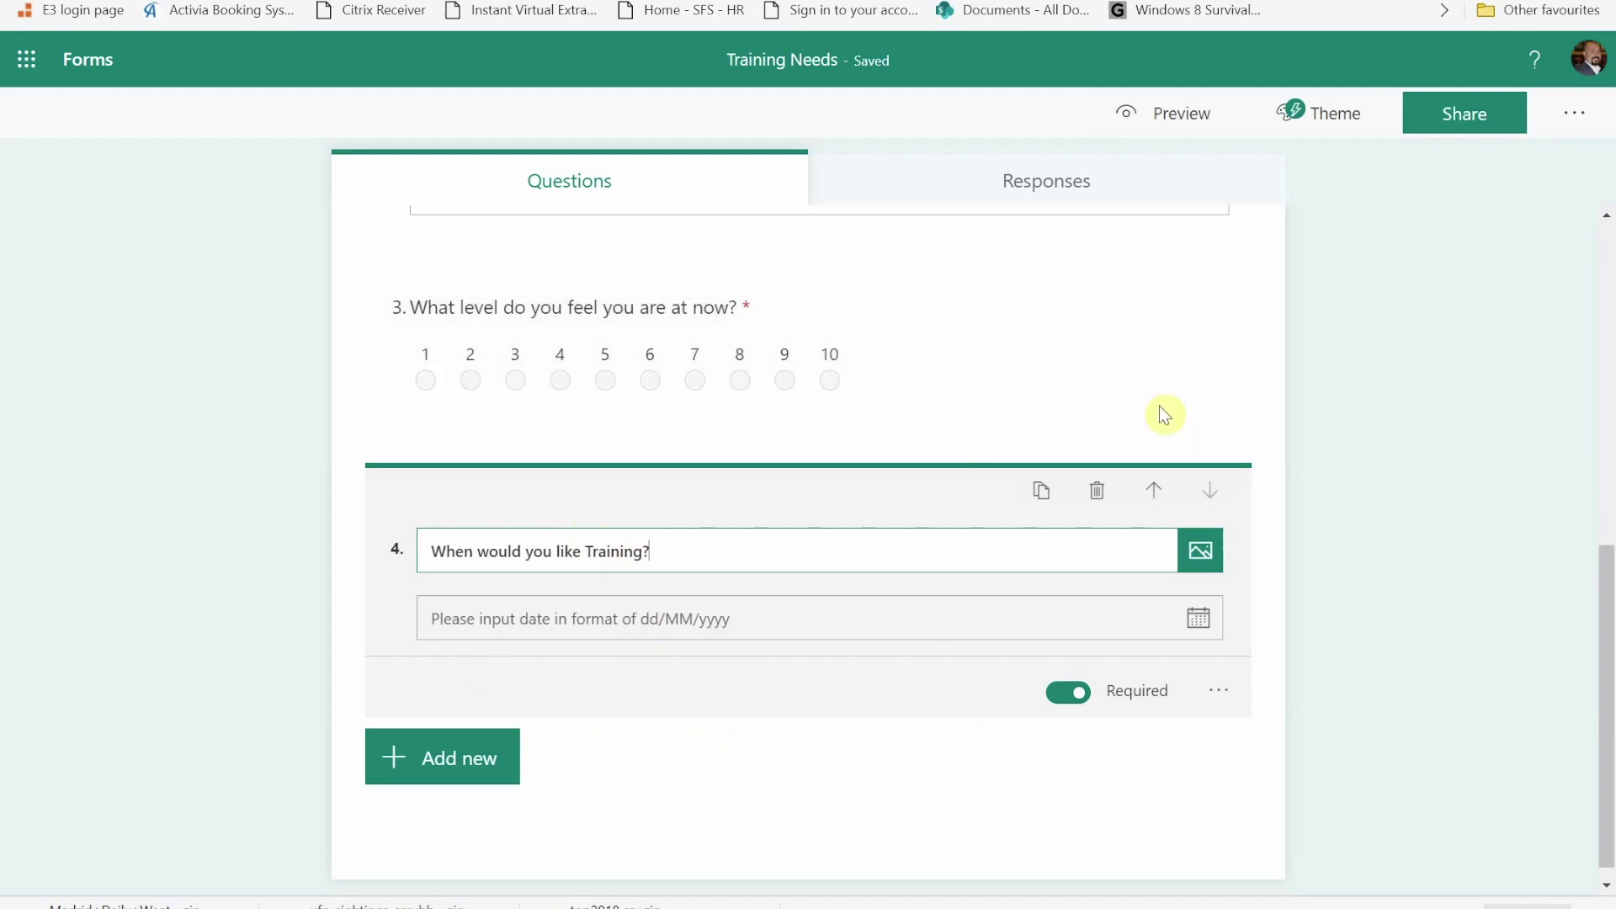
pyautogui.click(1178, 116)
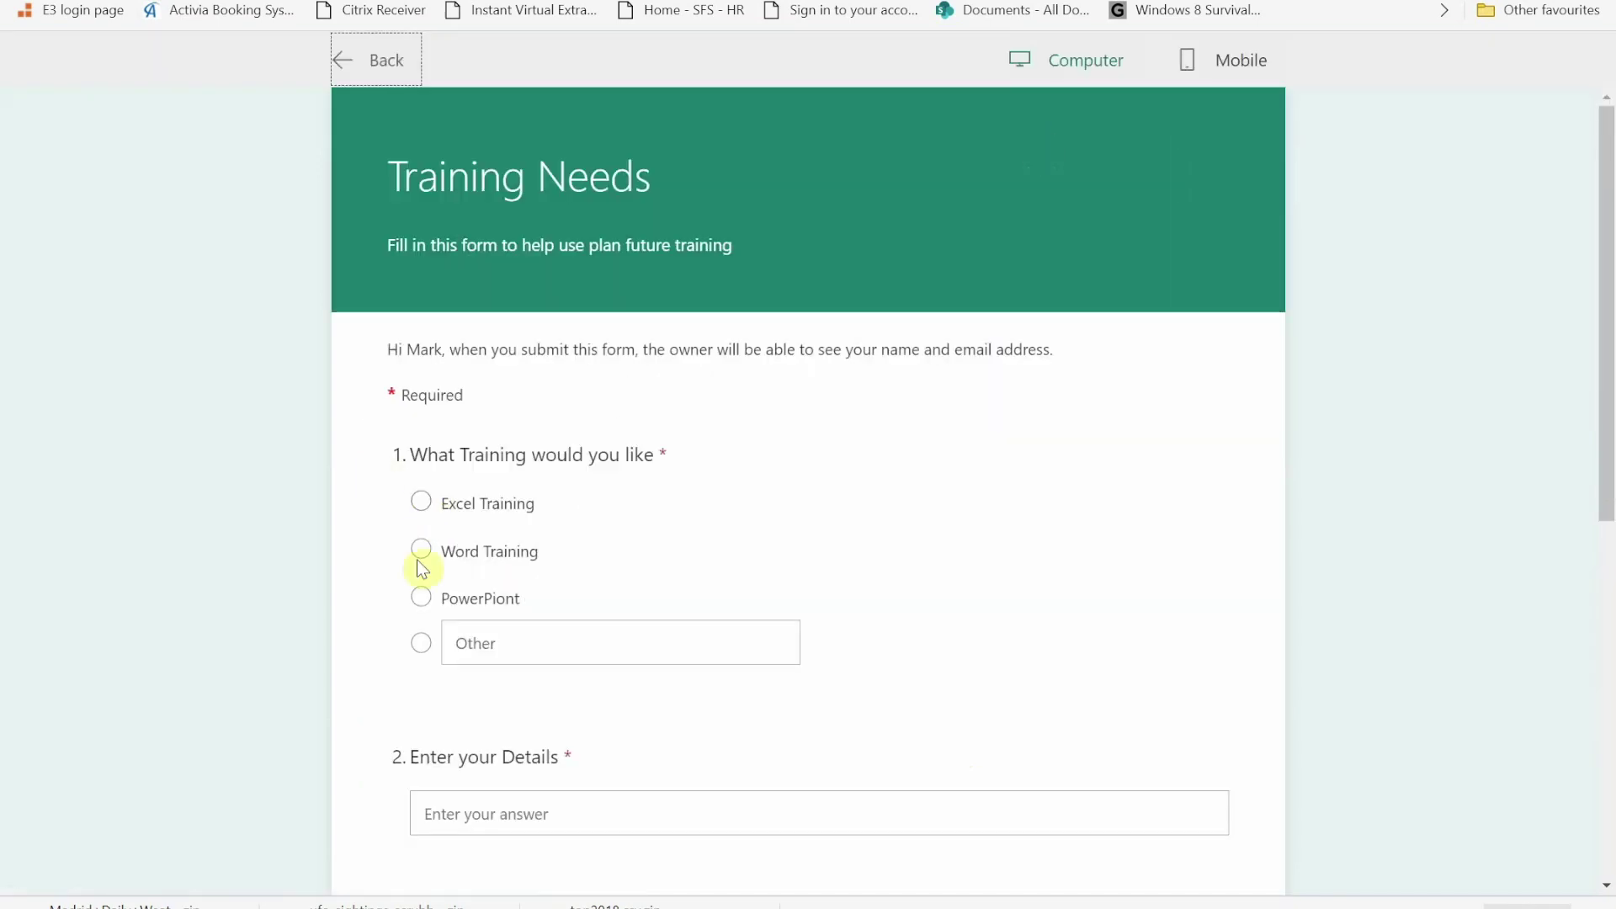
pyautogui.scroll(-8, 487, 594)
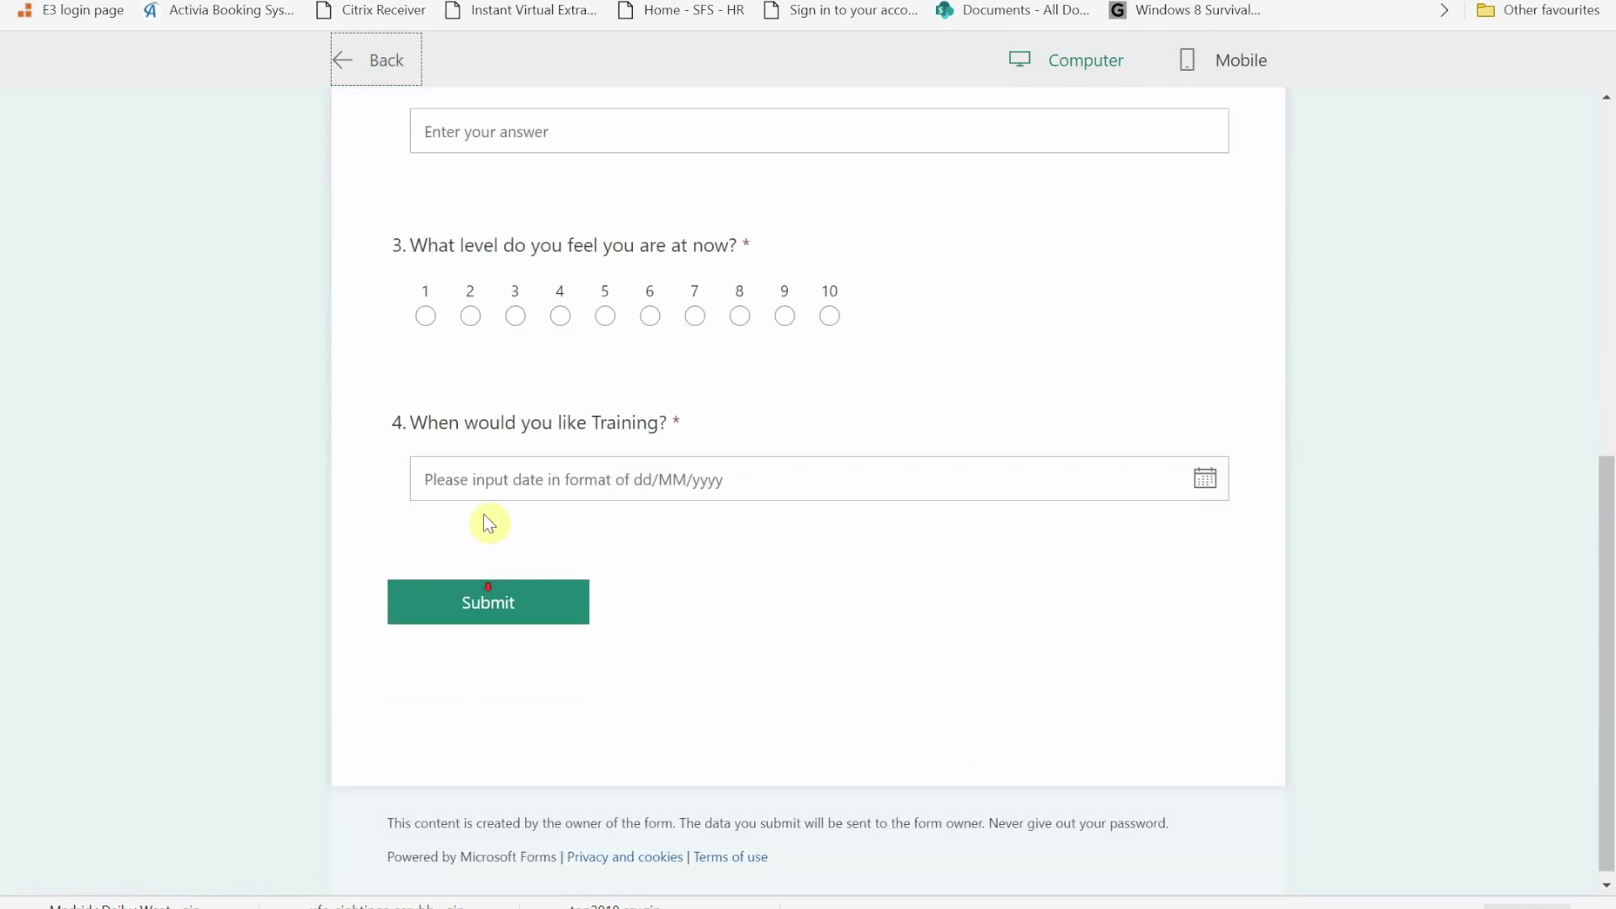
pyautogui.scroll(8, 623, 763)
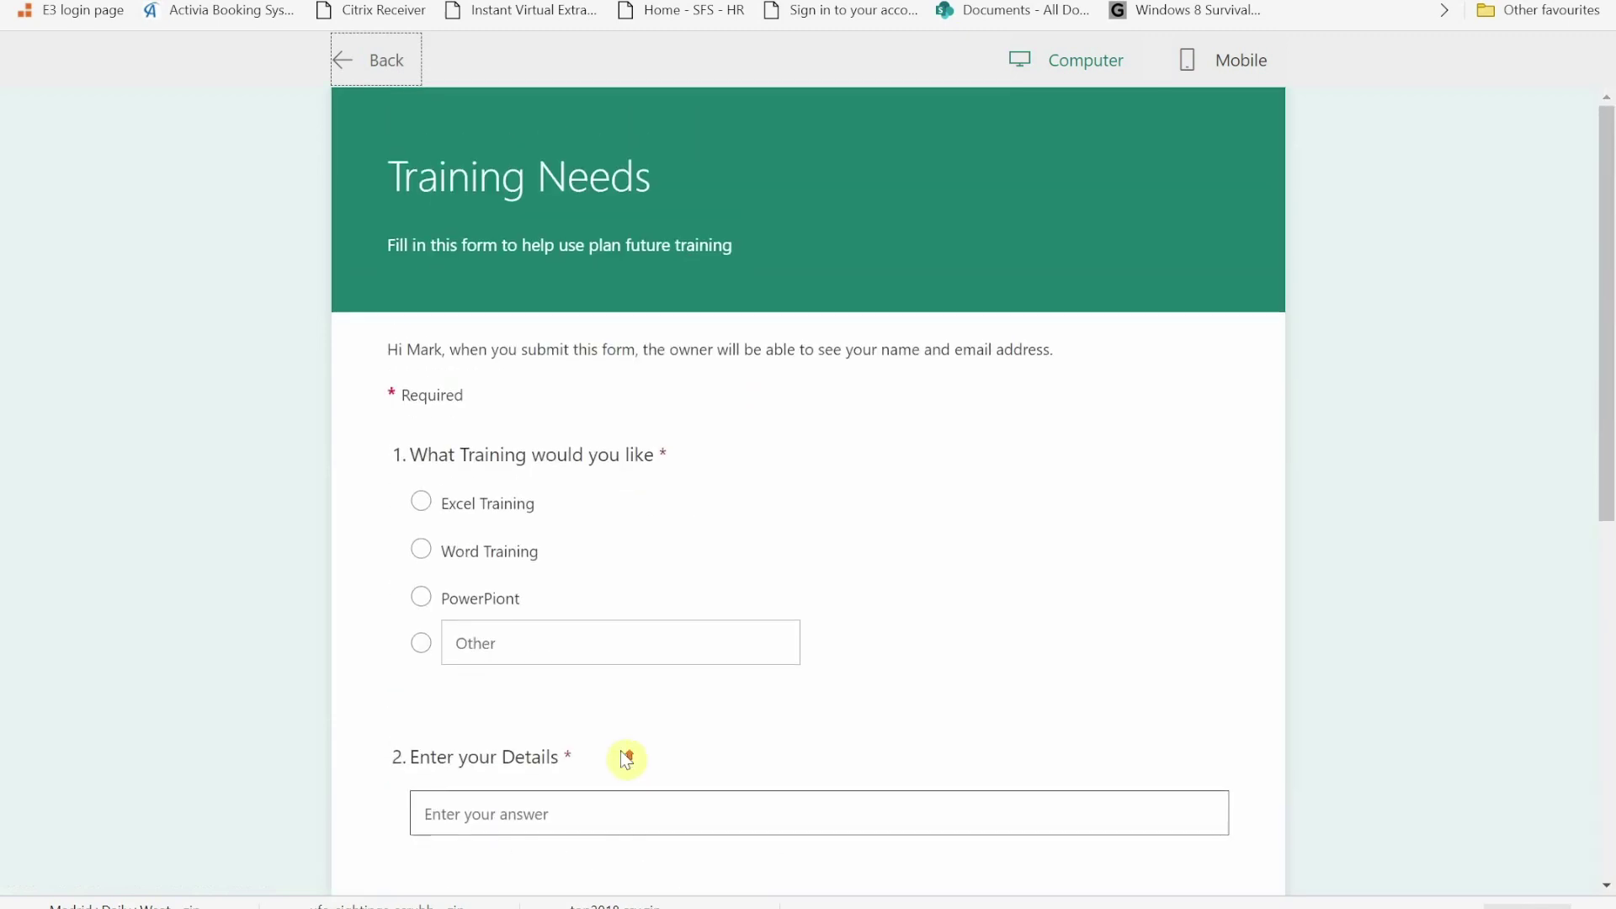
pyautogui.click(386, 59)
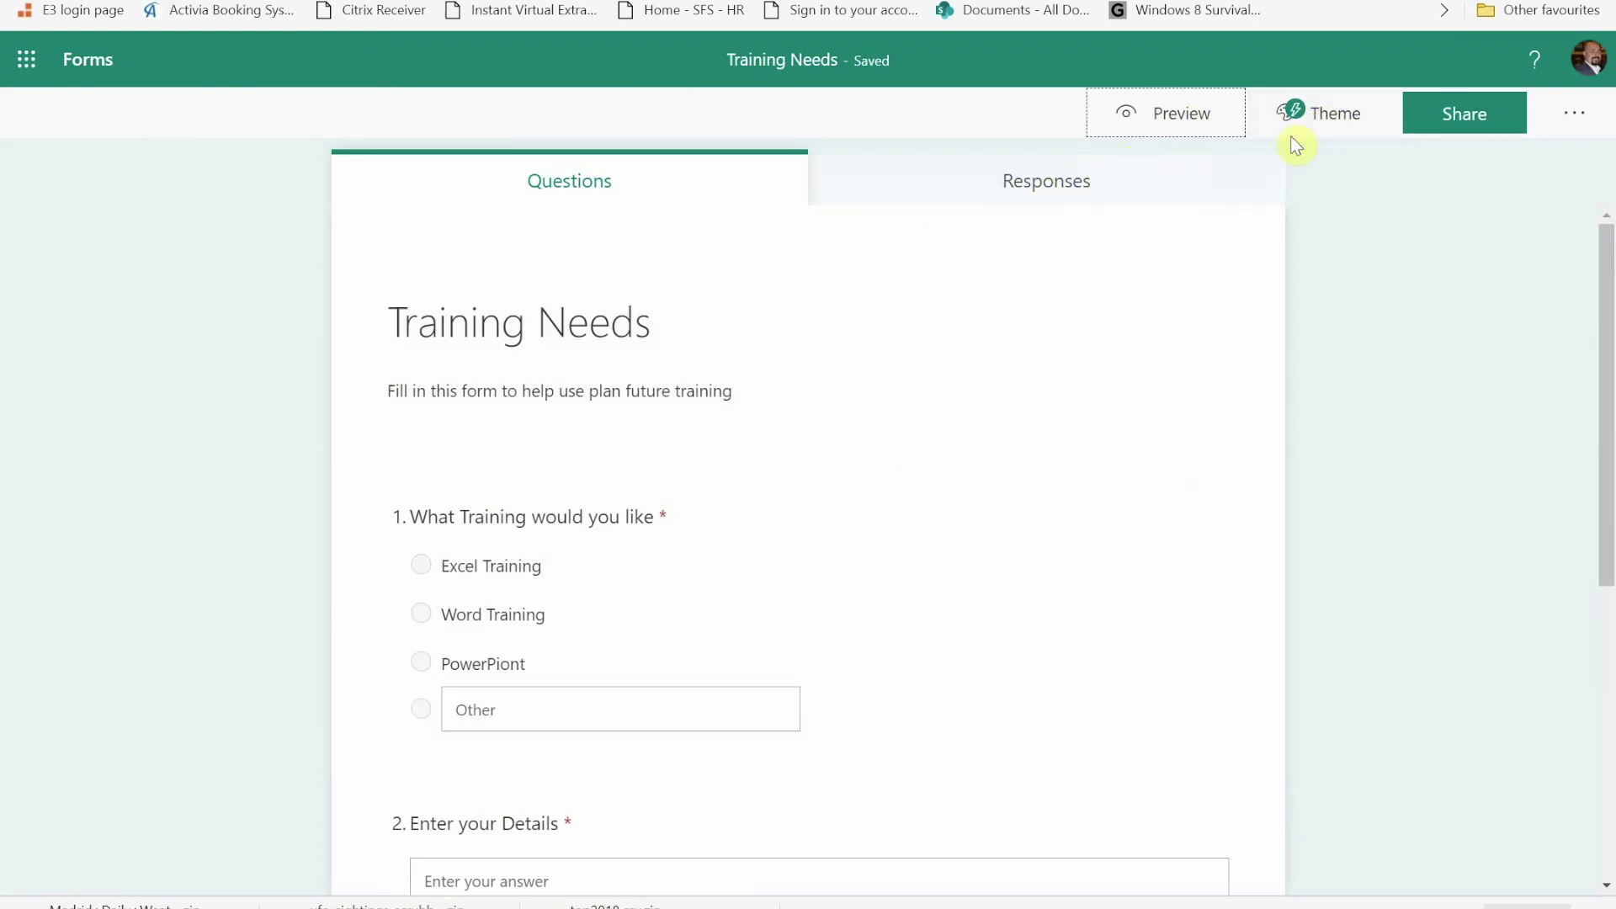
# - Apply the purple raised-hands theme from the Theme ideas panel
pyautogui.click(1295, 127)
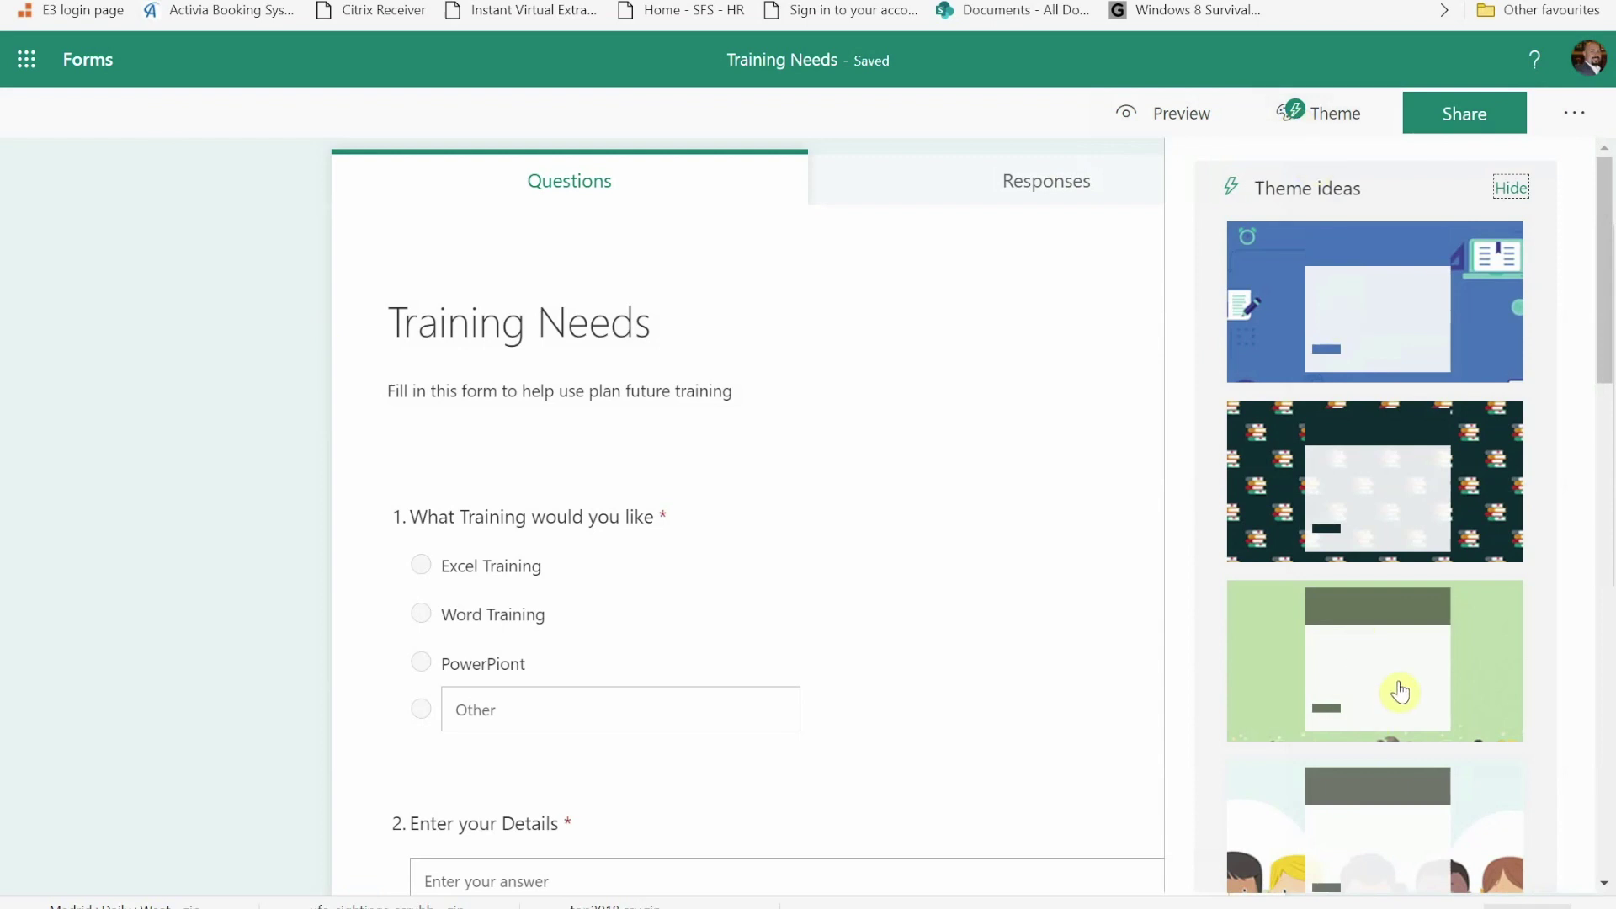
pyautogui.scroll(-4, 1388, 698)
pyautogui.scroll(-6, 1372, 581)
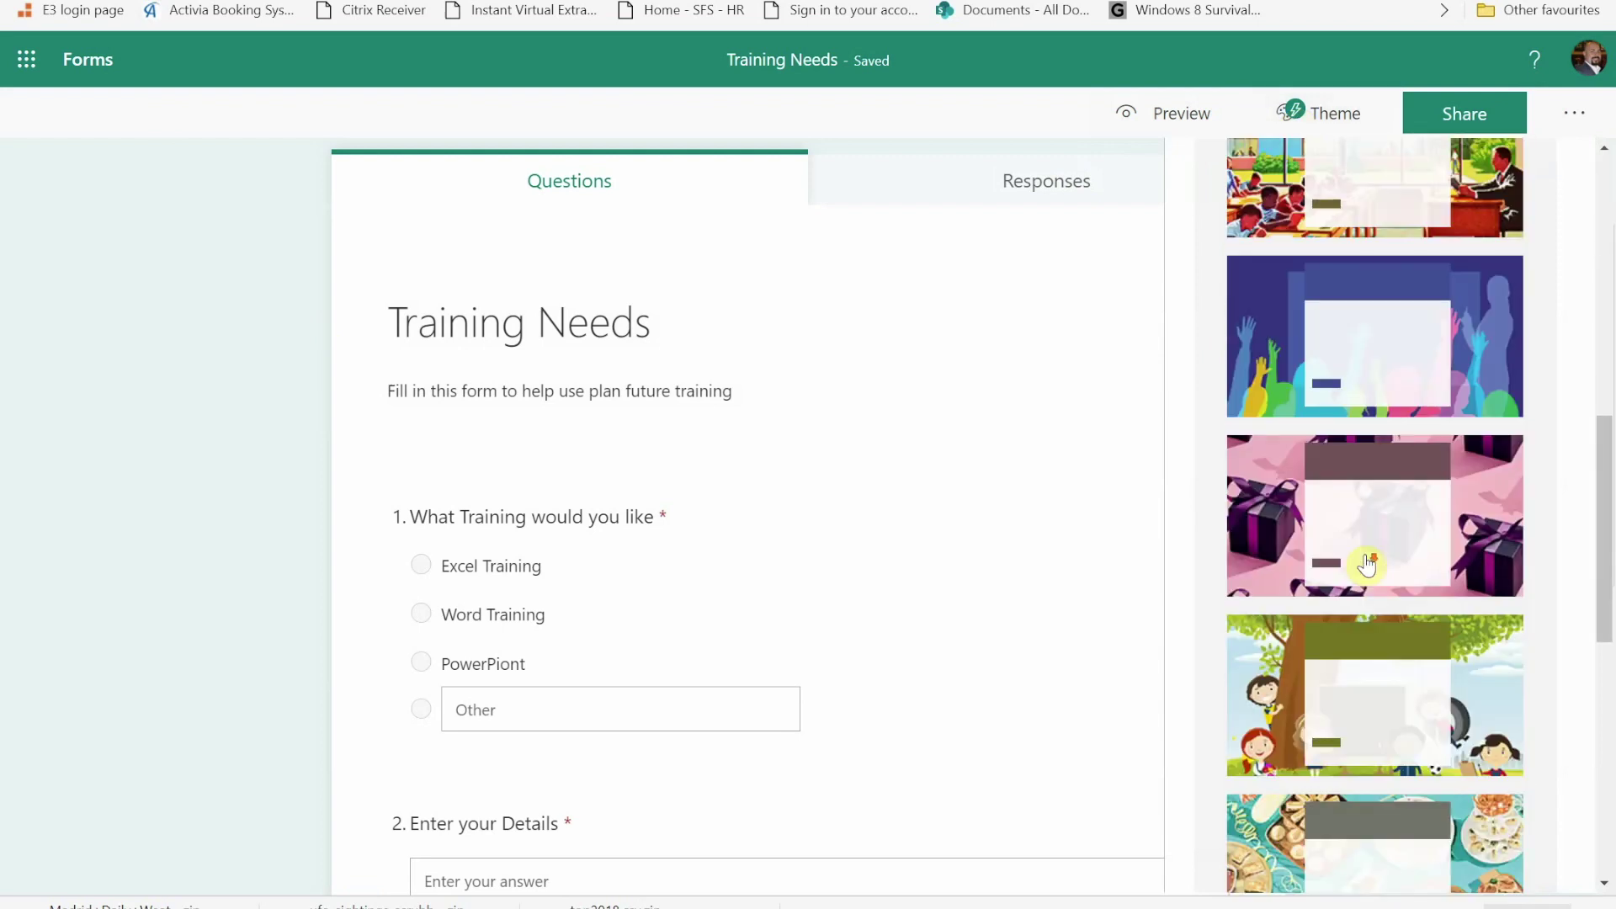
pyautogui.click(1384, 325)
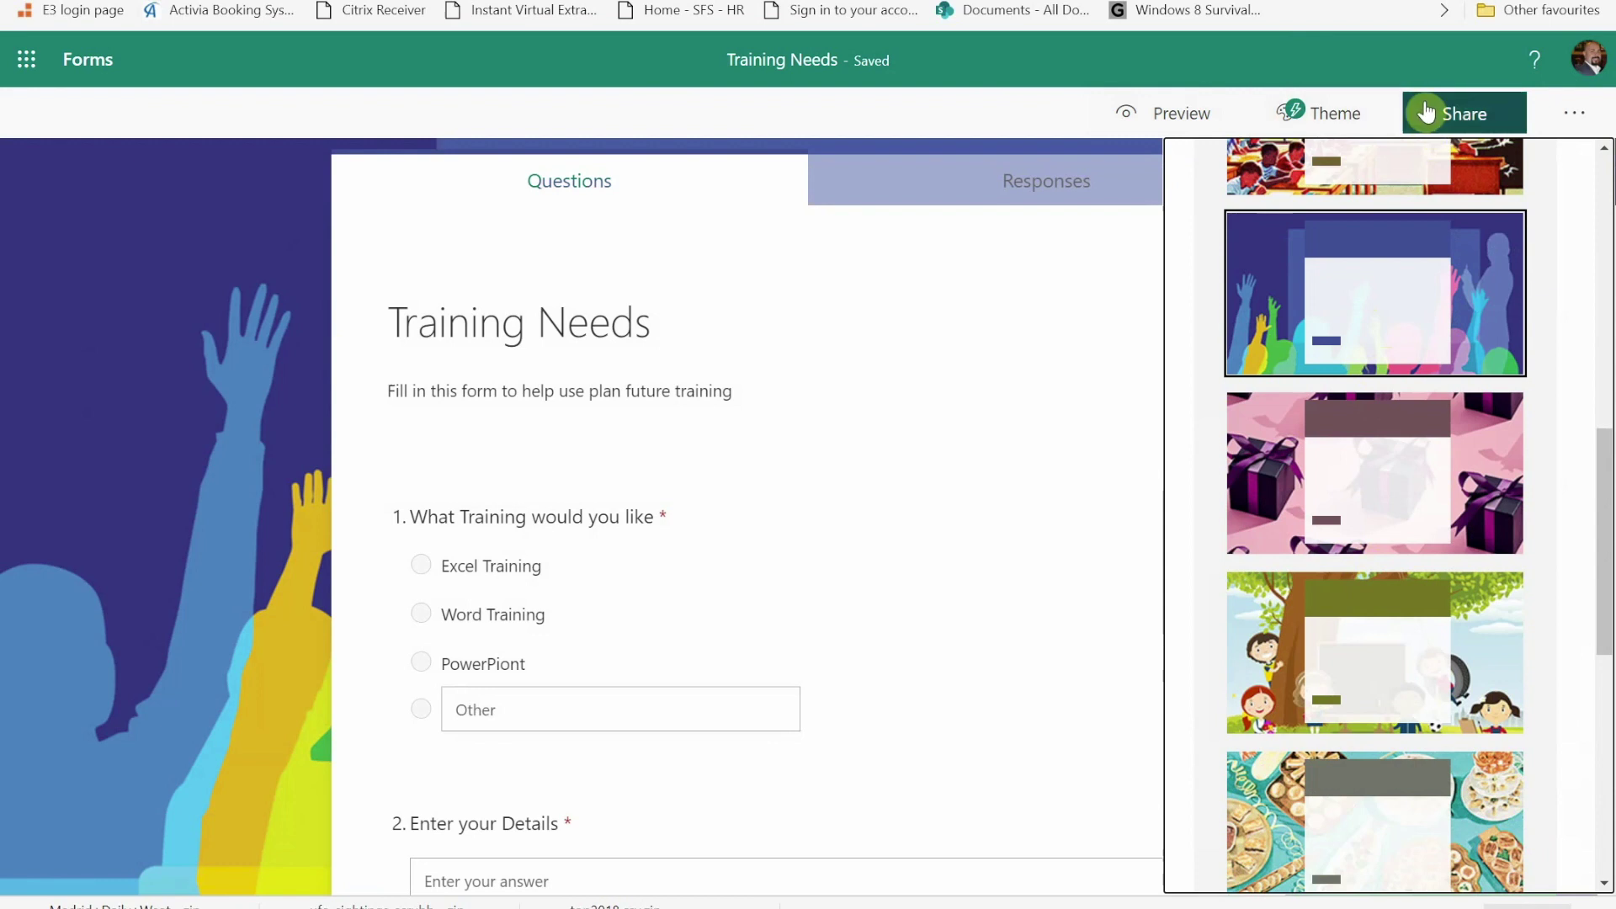
# - Set the Training Needs form's sharing to 'Anyone with the link can respond'
pyautogui.click(1475, 121)
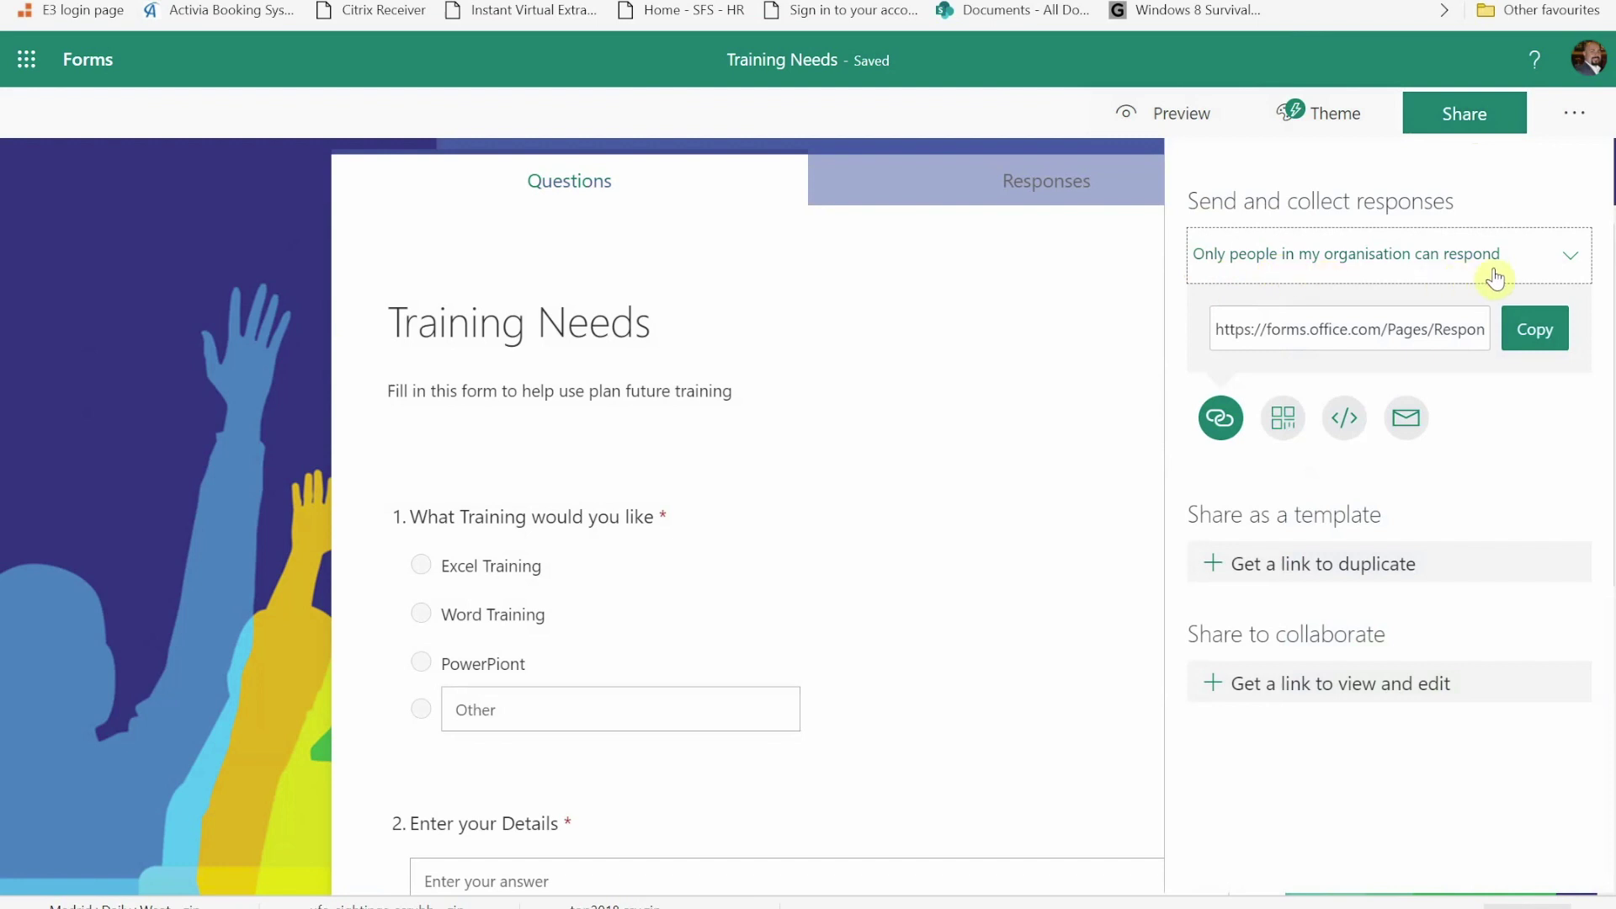
pyautogui.click(1558, 283)
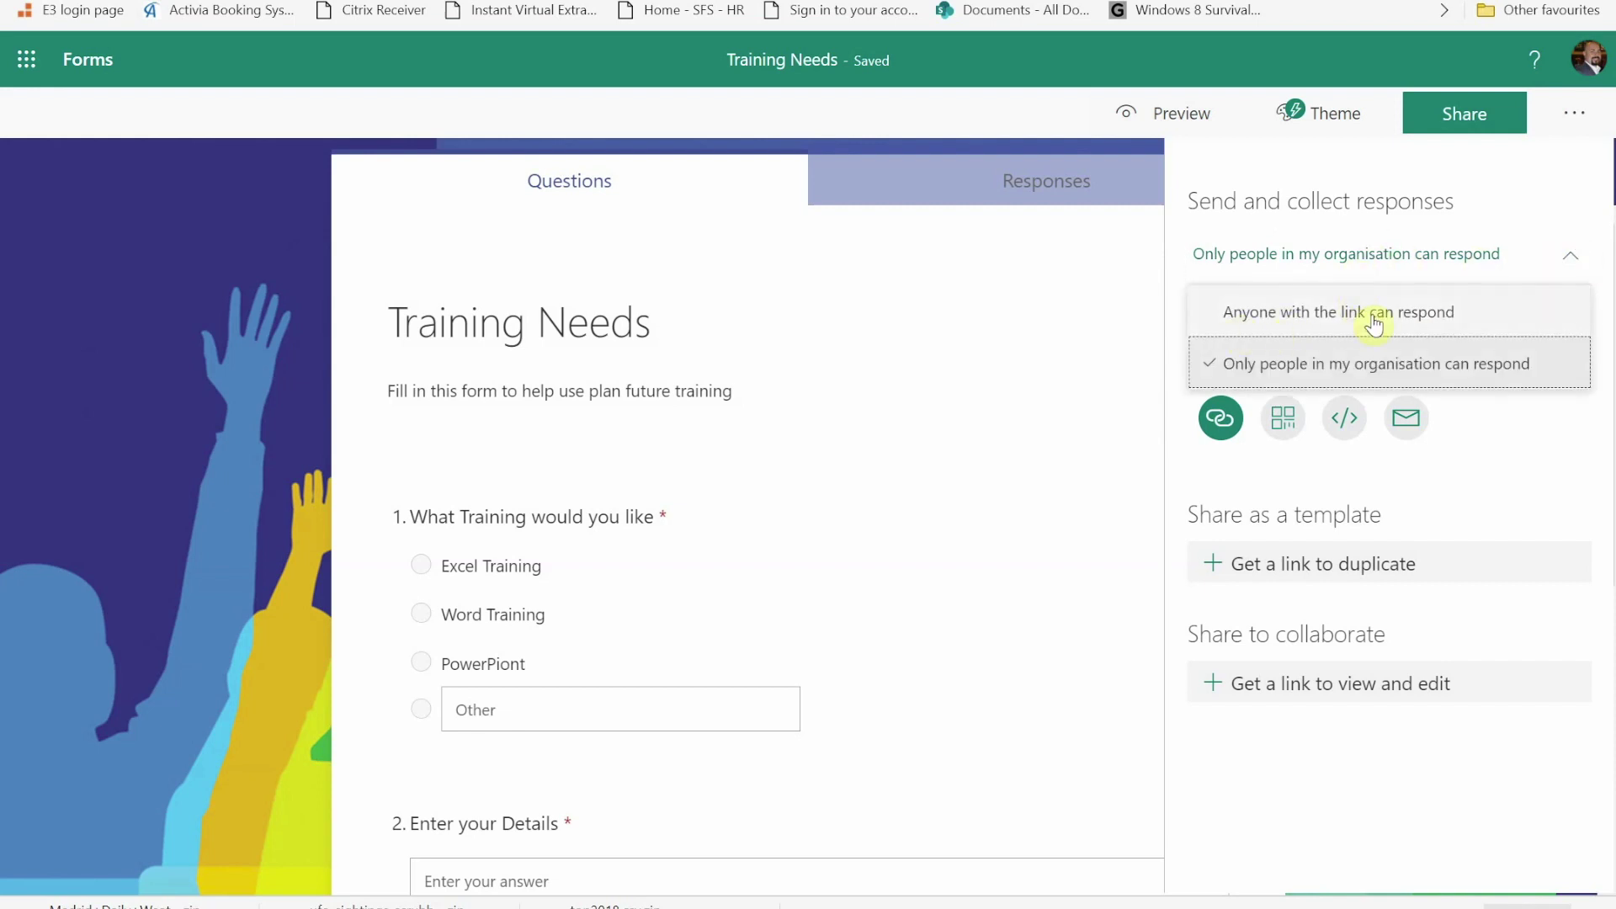
pyautogui.click(1403, 320)
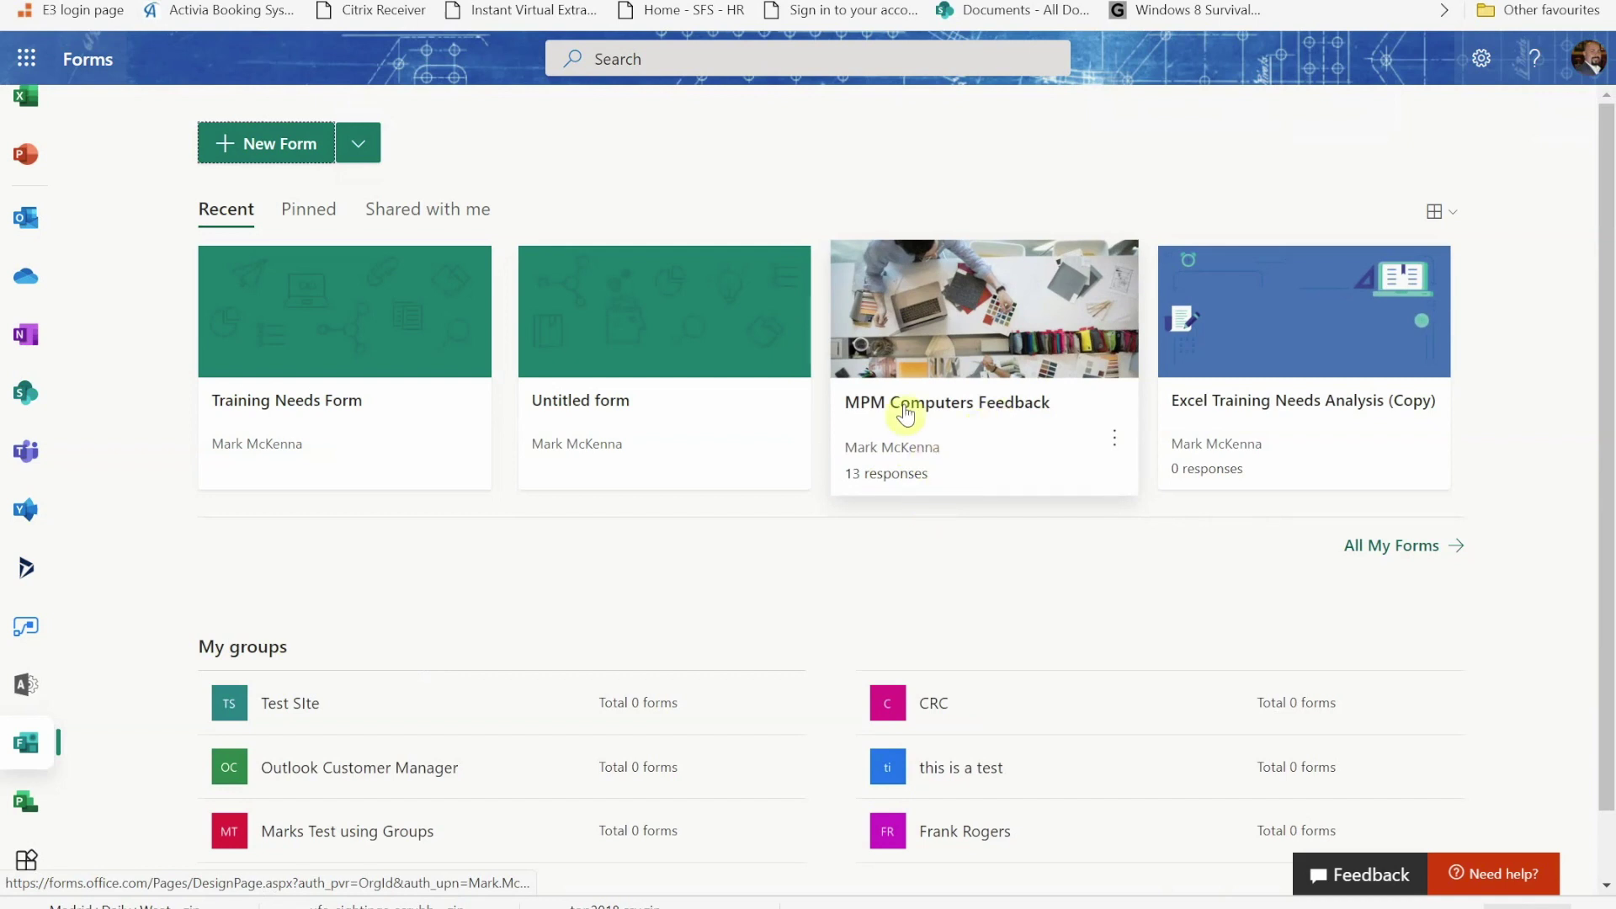
# - Open the MPM Computers Feedback card from the Recent forms list
pyautogui.click(970, 422)
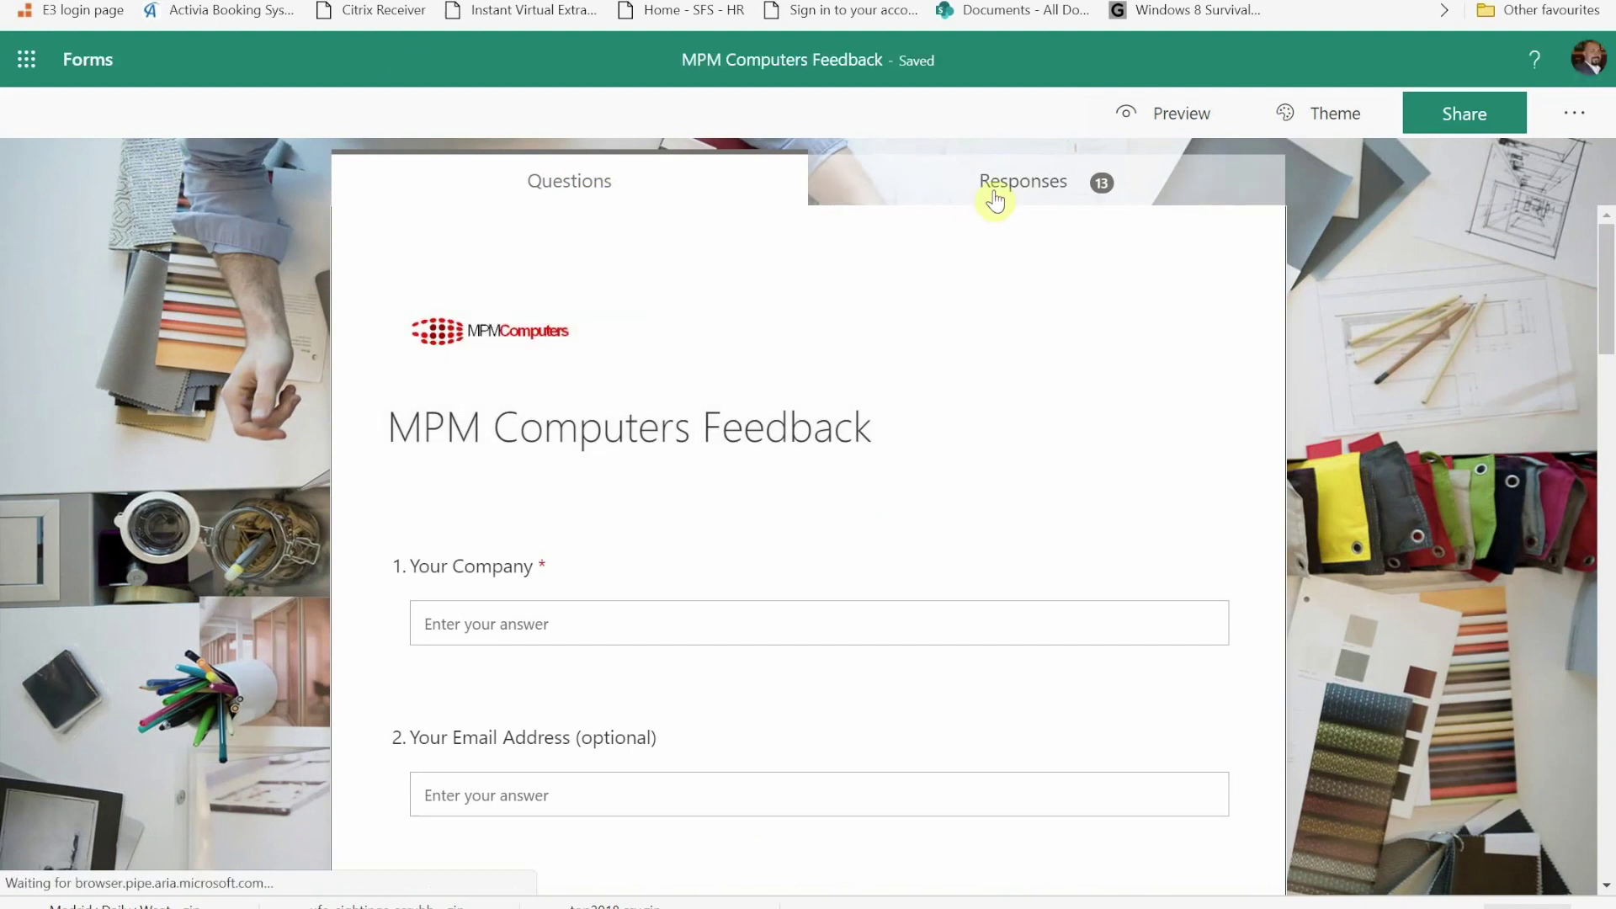
# - Review the per-question summaries of the 13 responses, then open them in Excel
pyautogui.click(1043, 192)
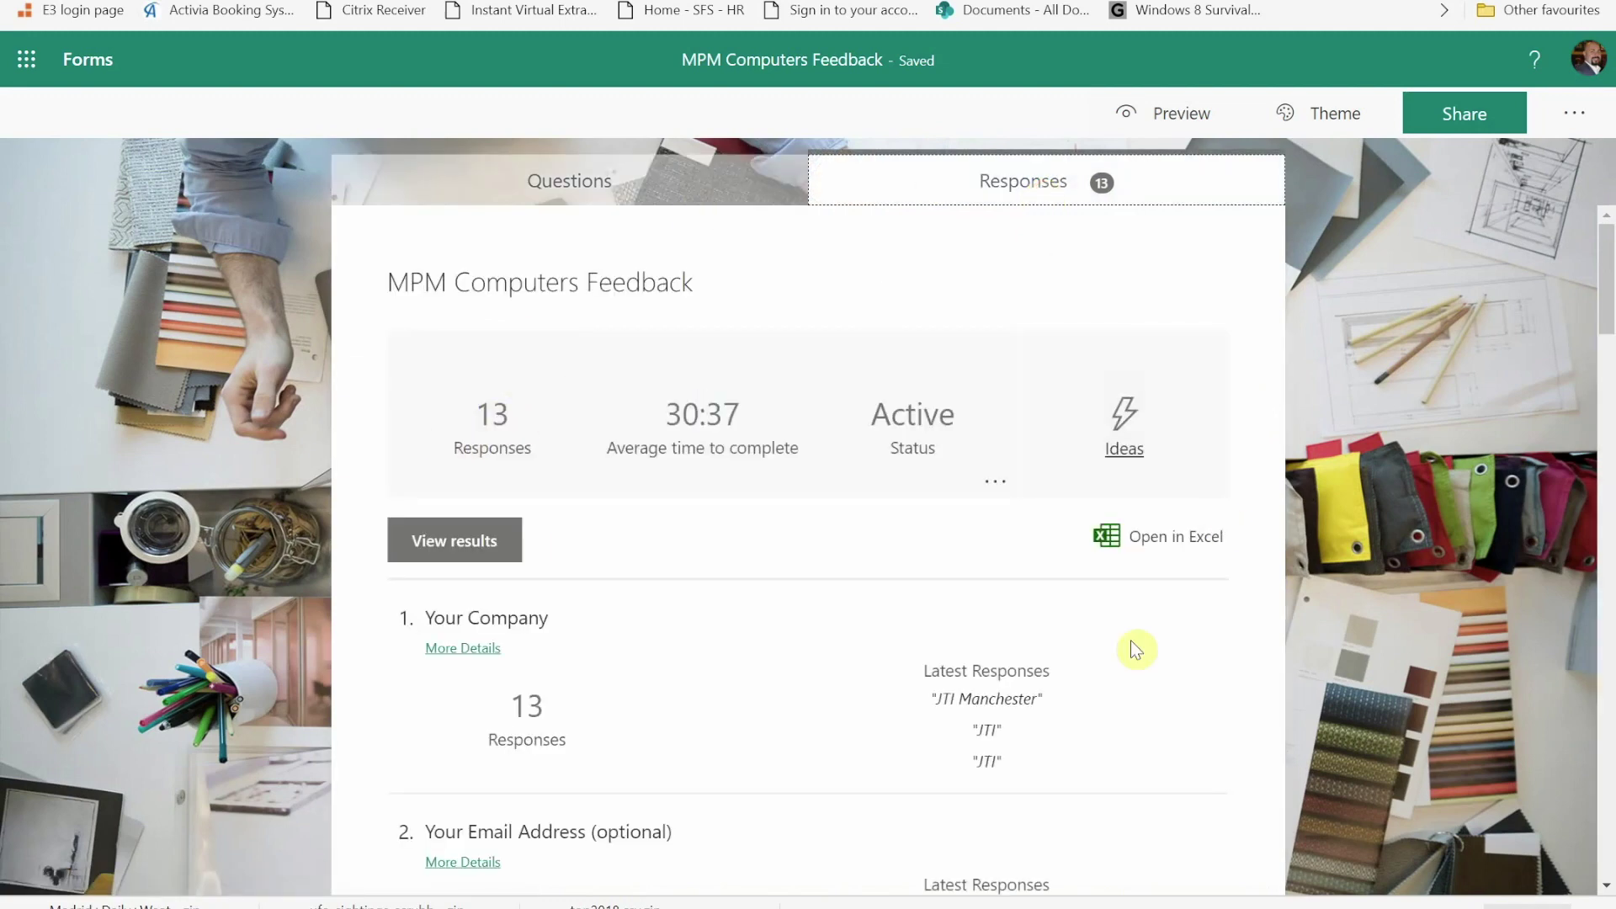
pyautogui.scroll(-4, 660, 538)
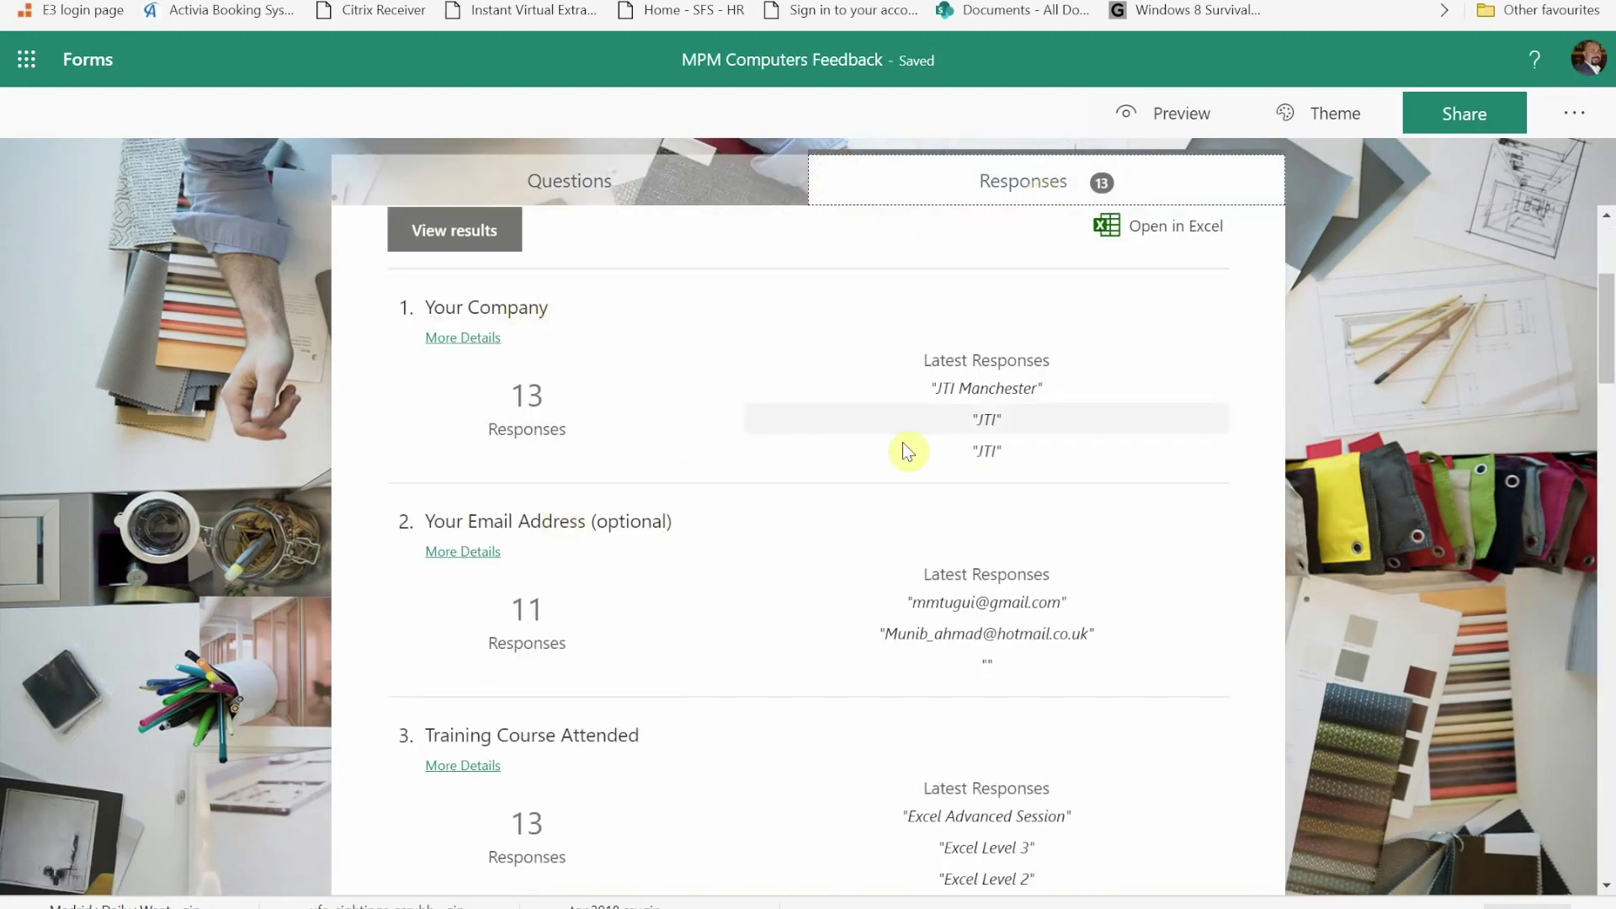
pyautogui.scroll(-14, 632, 589)
pyautogui.scroll(-4, 740, 570)
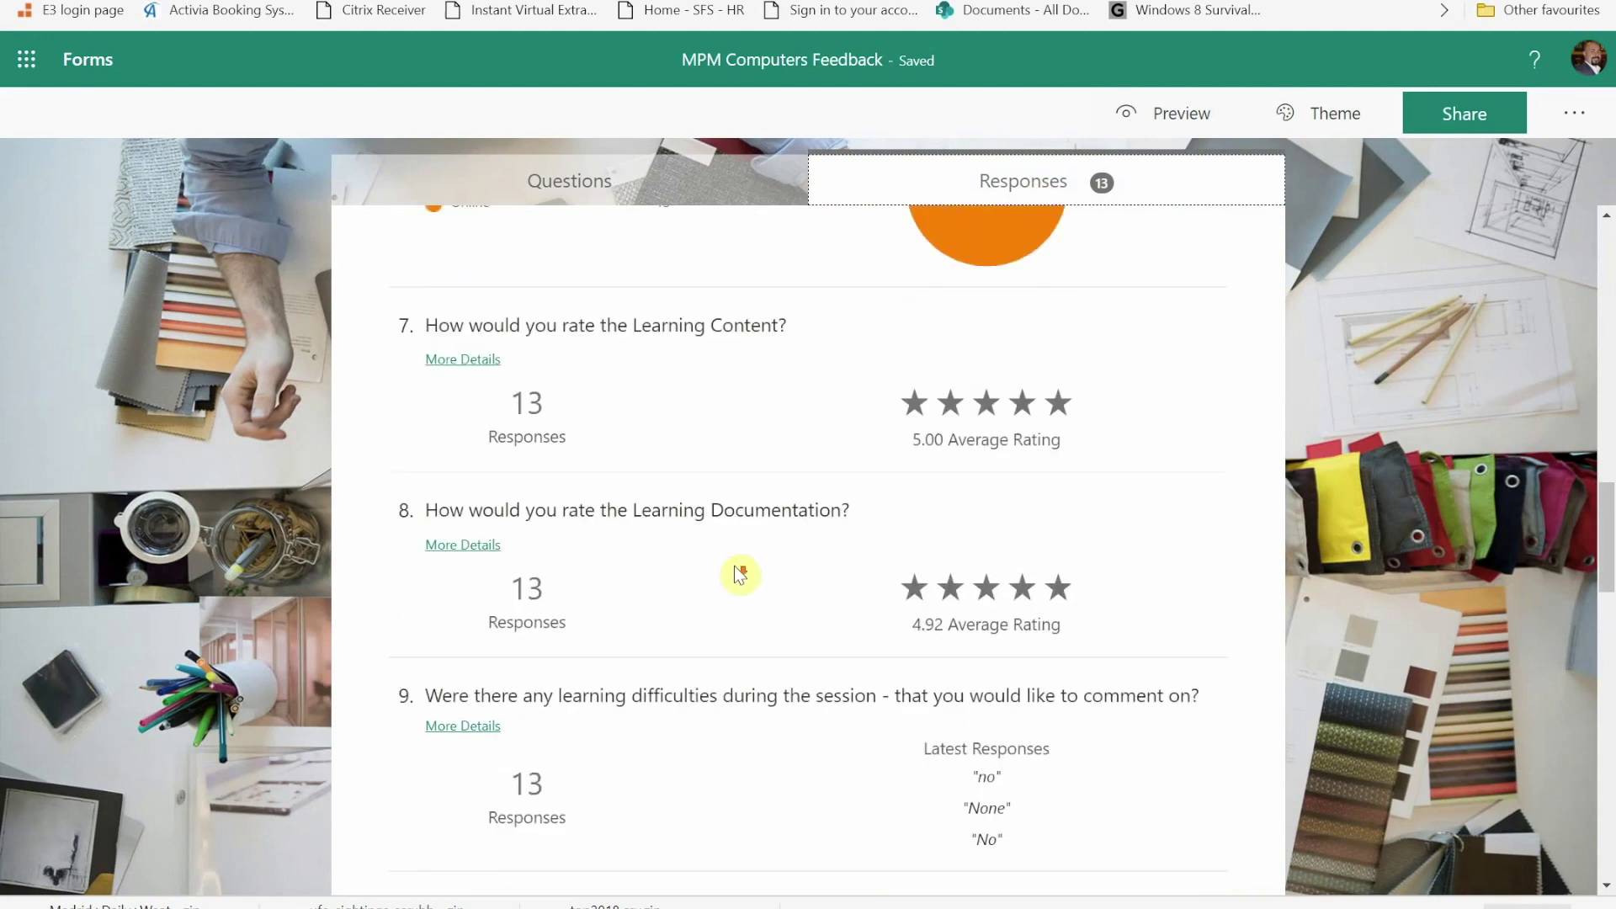
pyautogui.scroll(7, 746, 602)
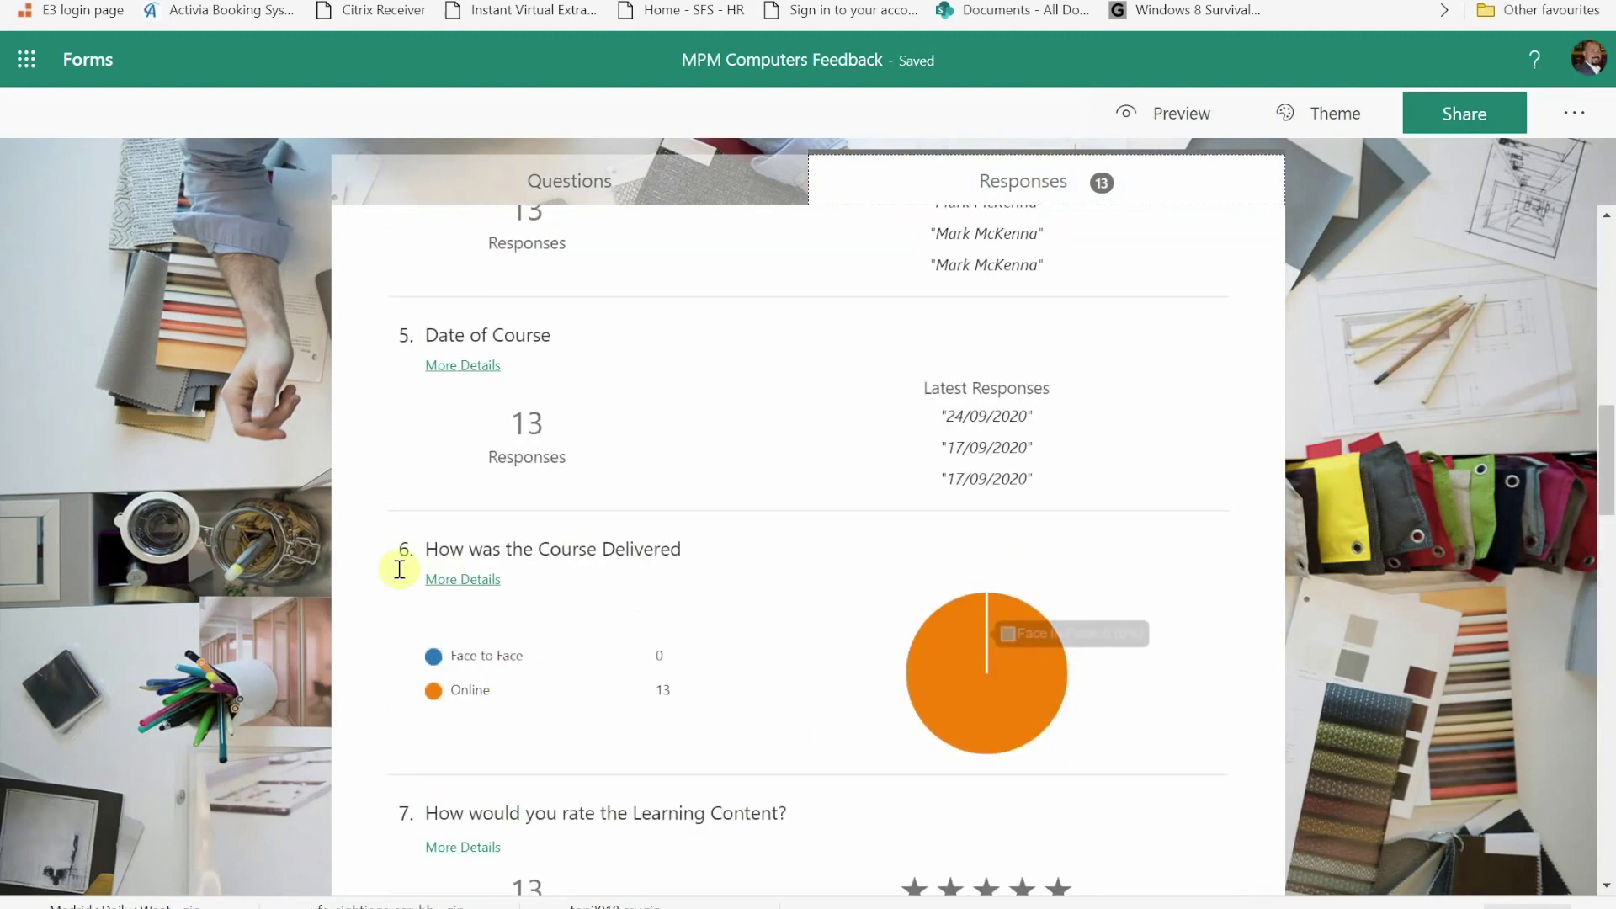
pyautogui.moveTo(959, 707)
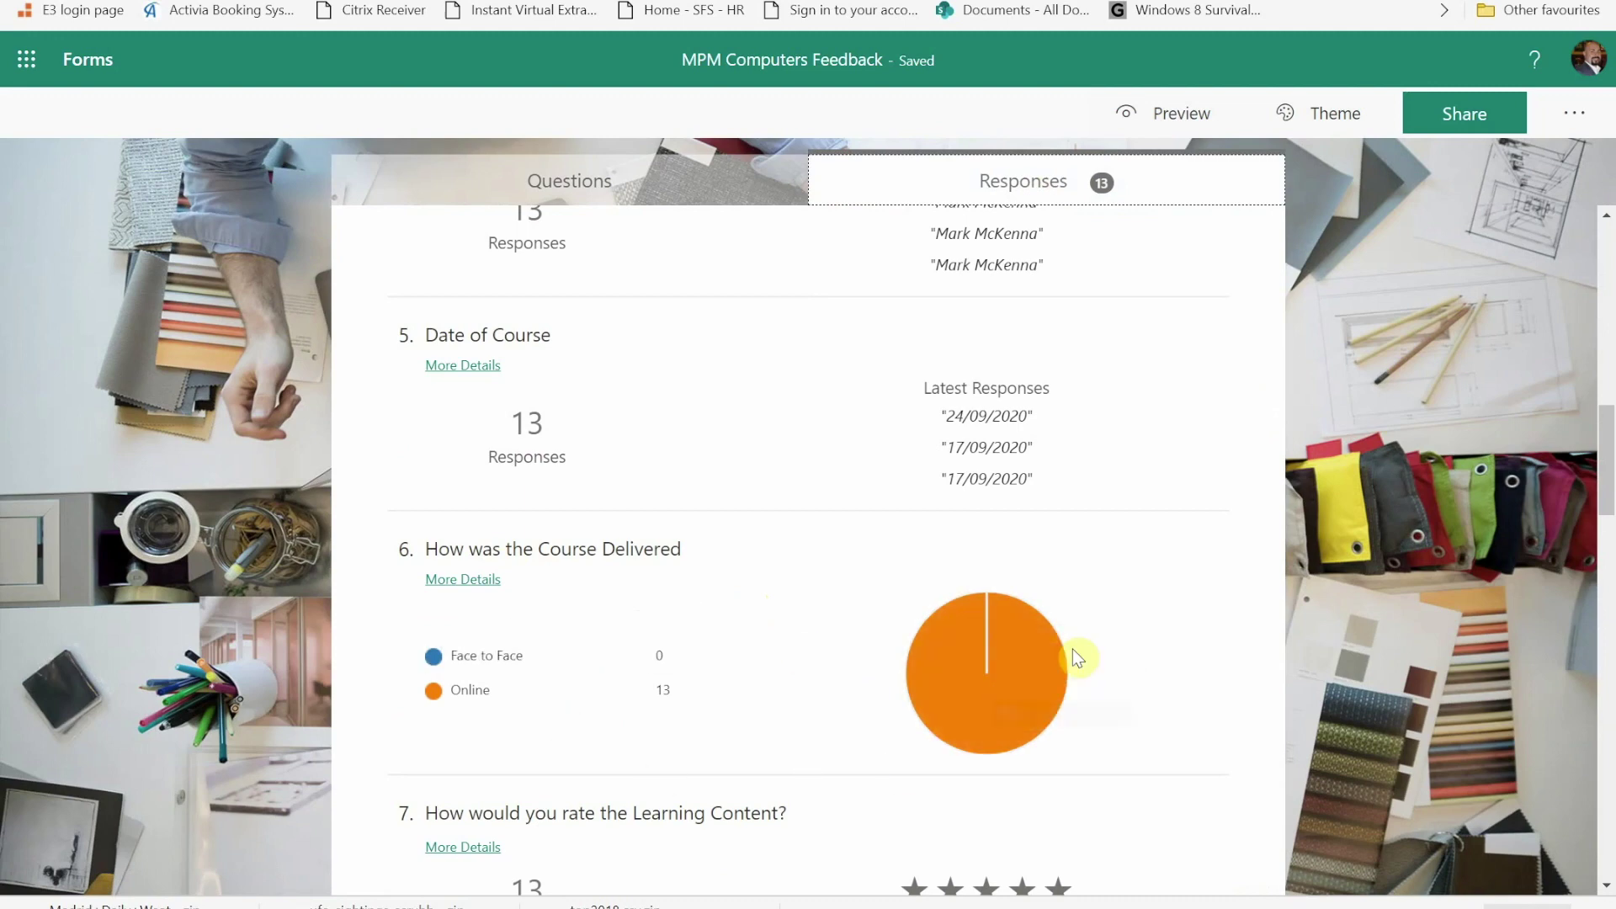
pyautogui.scroll(-9, 823, 635)
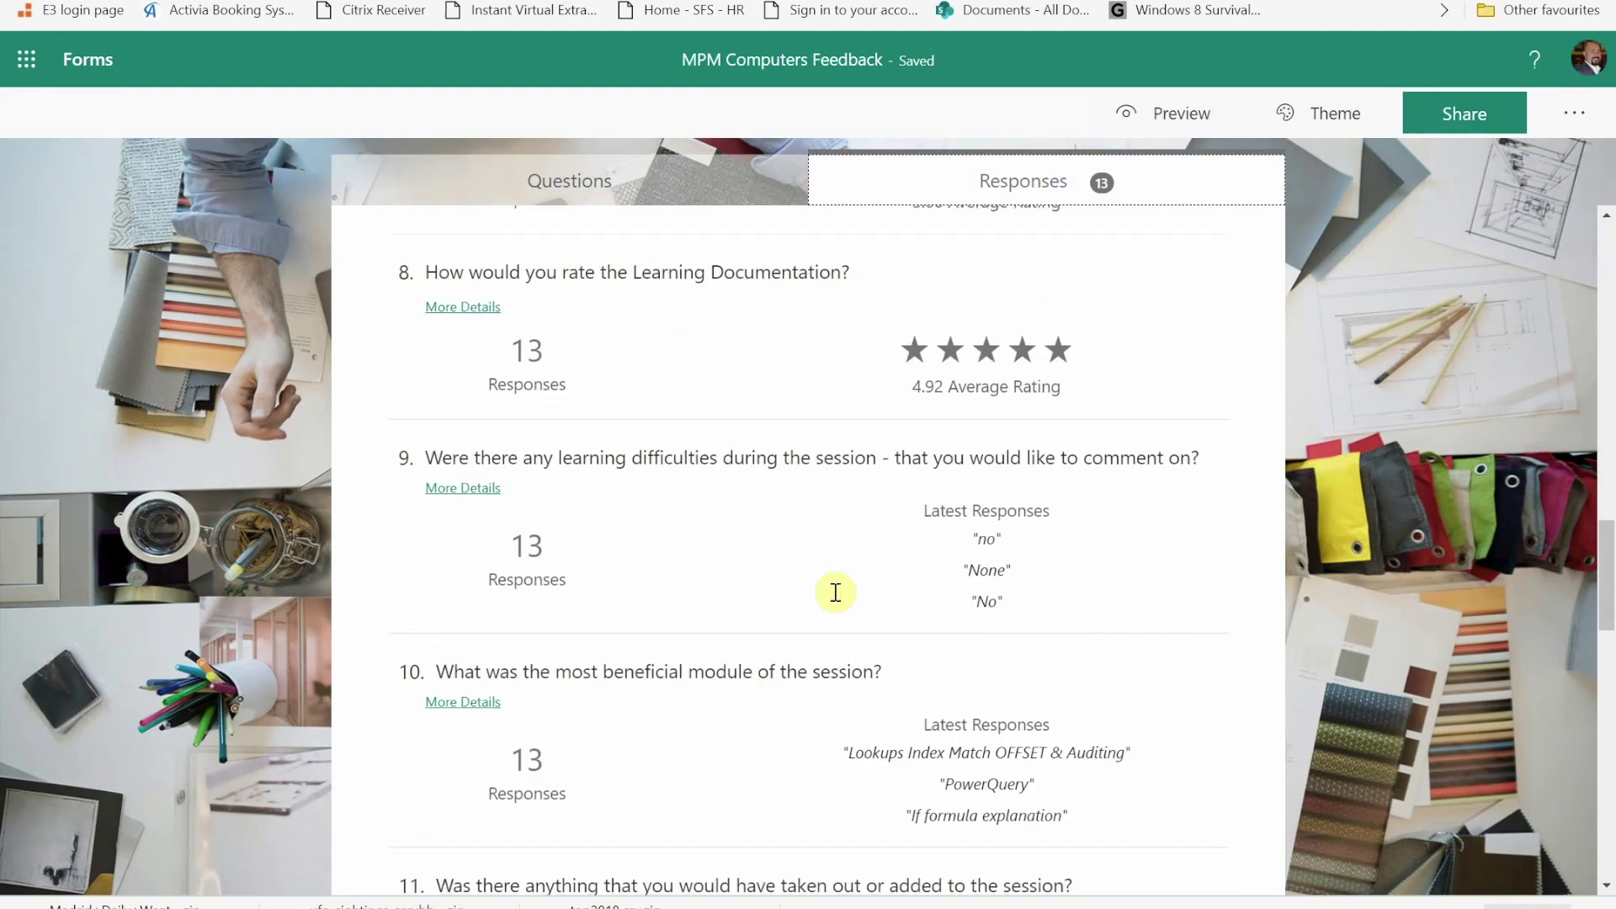
pyautogui.scroll(20, 837, 594)
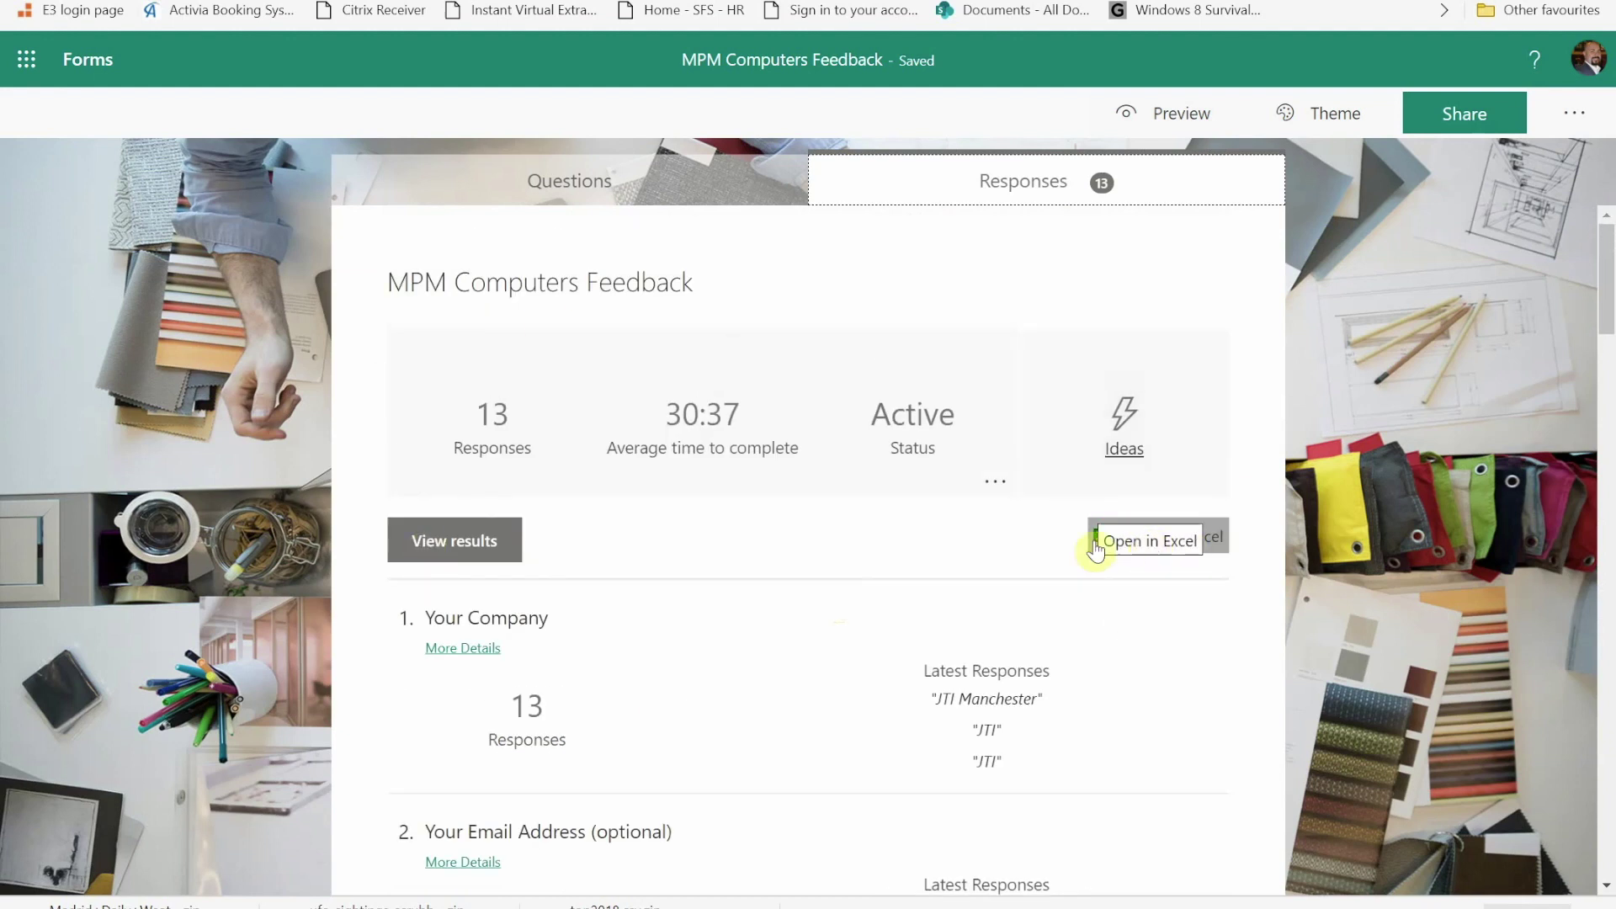
pyautogui.click(1199, 547)
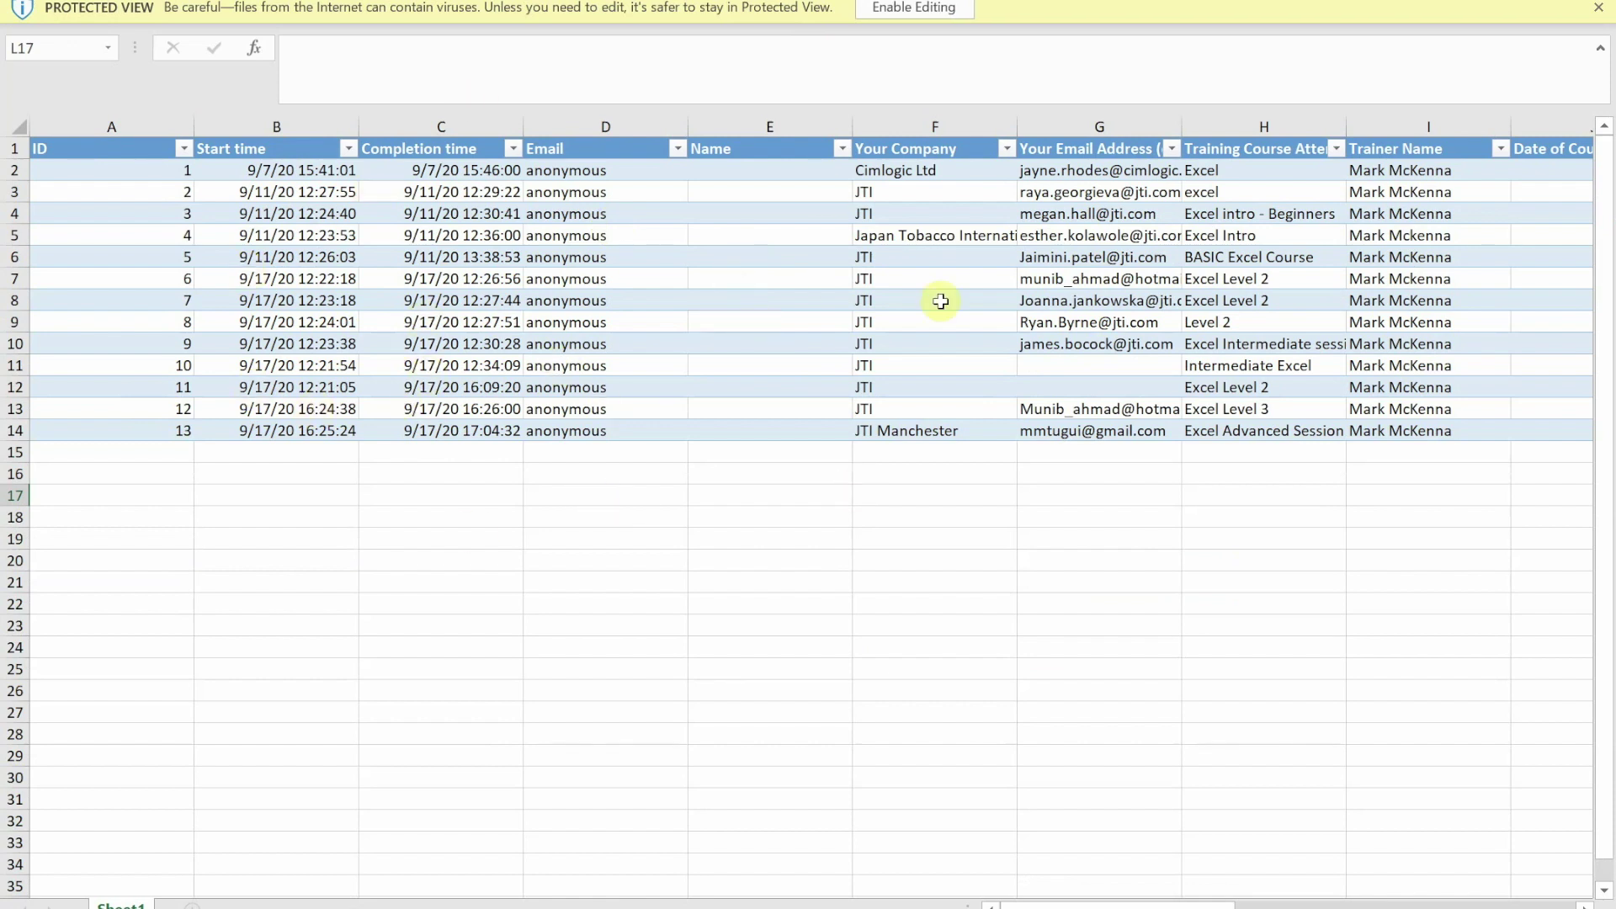
# - Switch from the Excel workbook back to the Forms response summary
pyautogui.hotkey('alt', 'Tab')
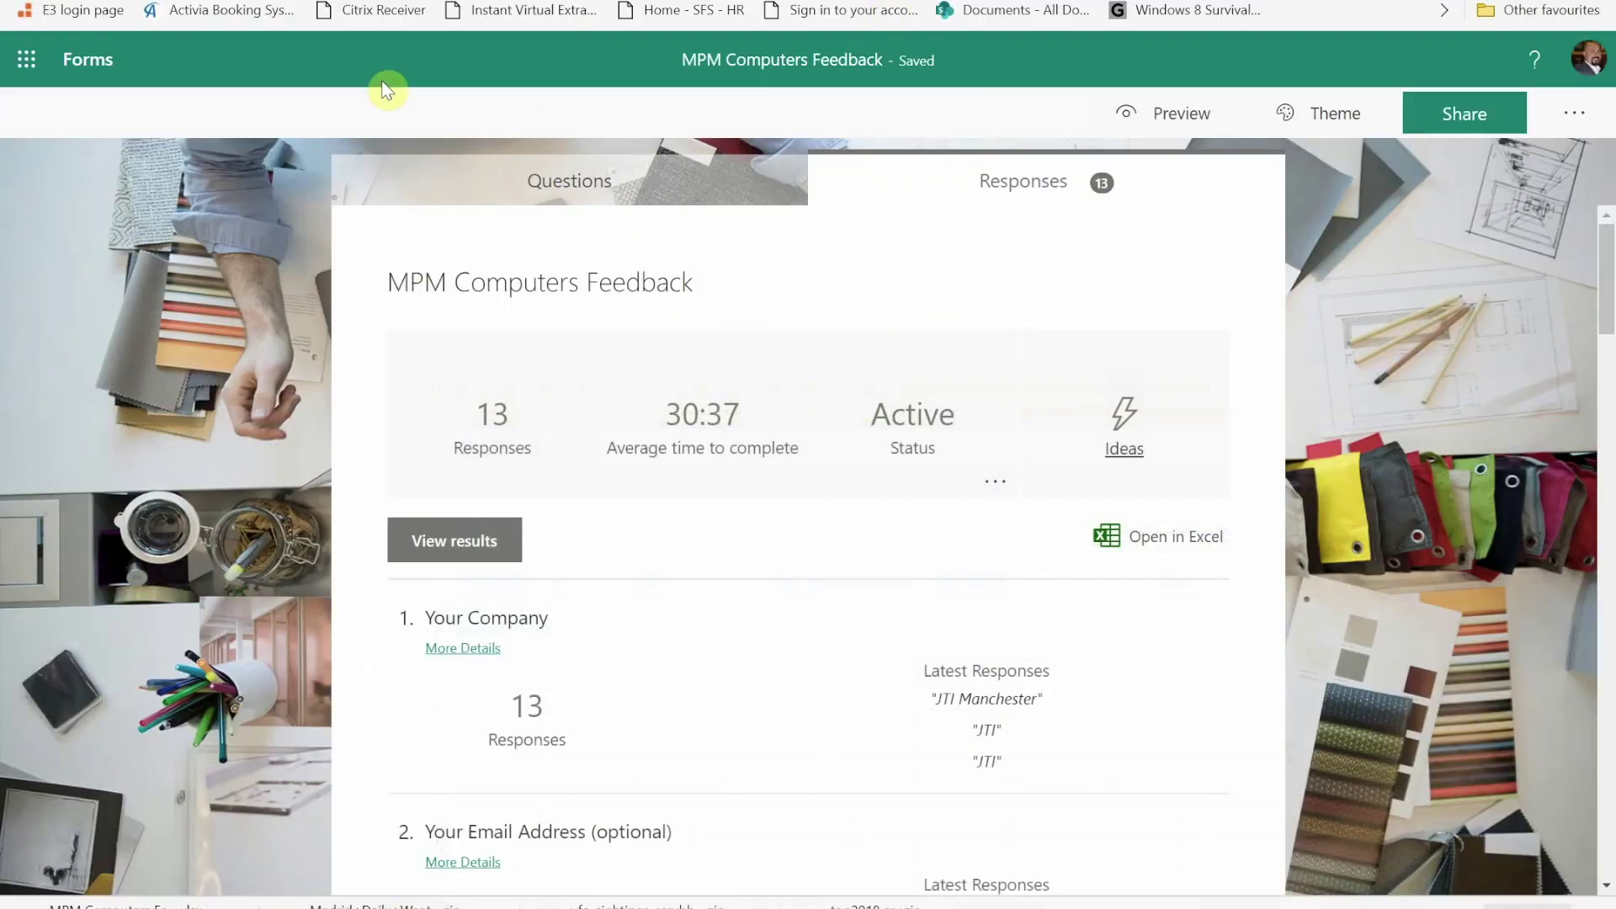
# - Show the Questions page, starting with Your Company and Your Email Address
pyautogui.click(539, 186)
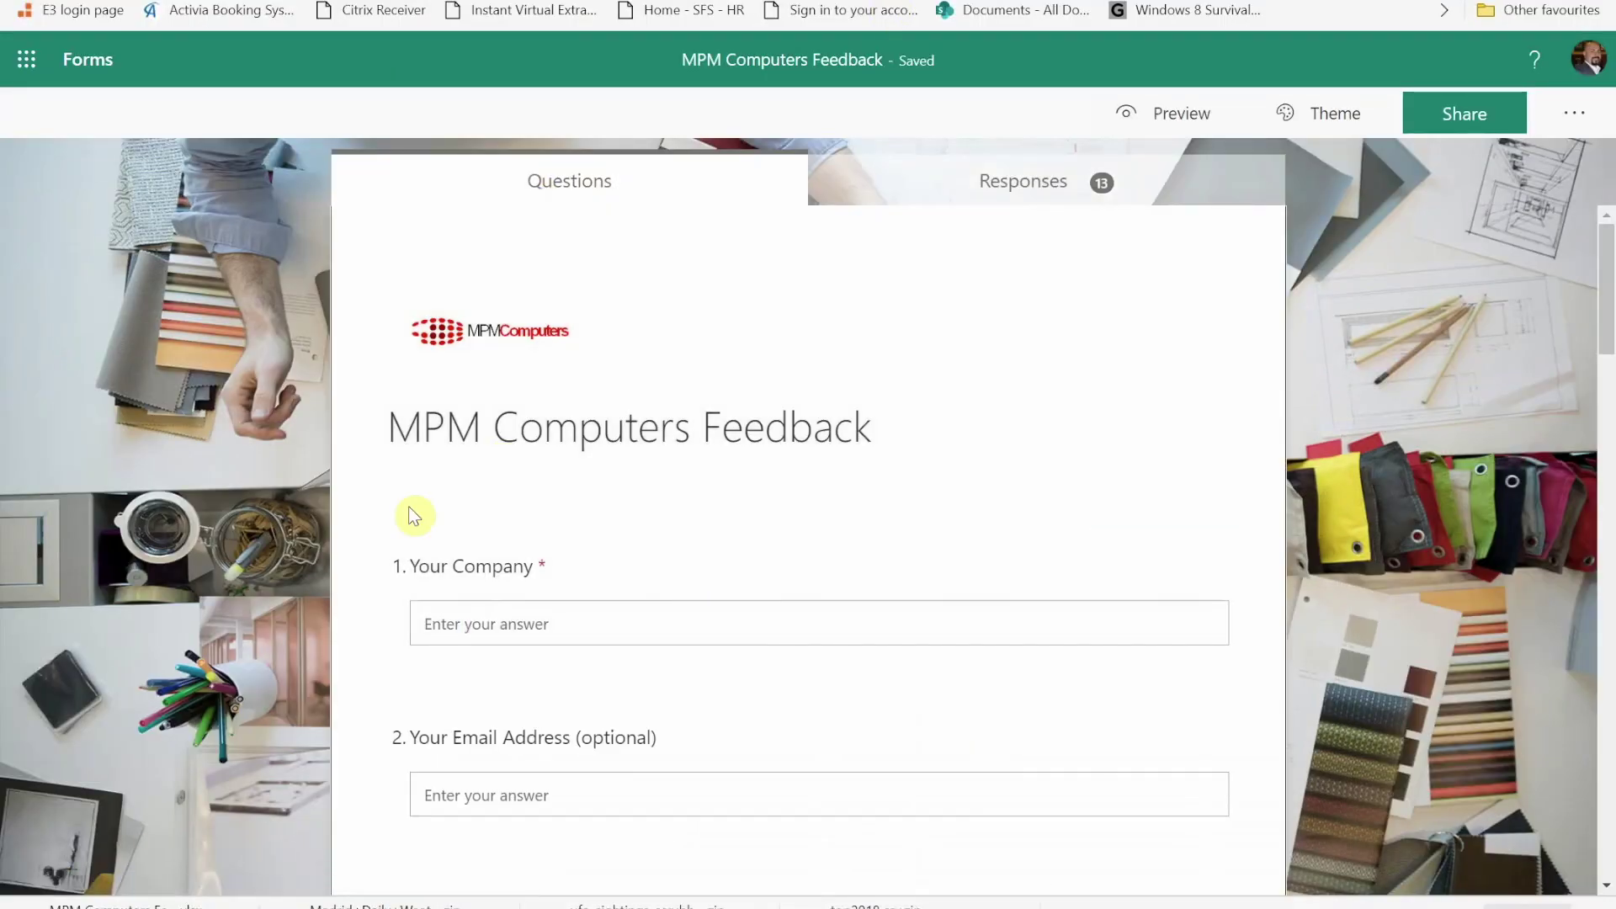